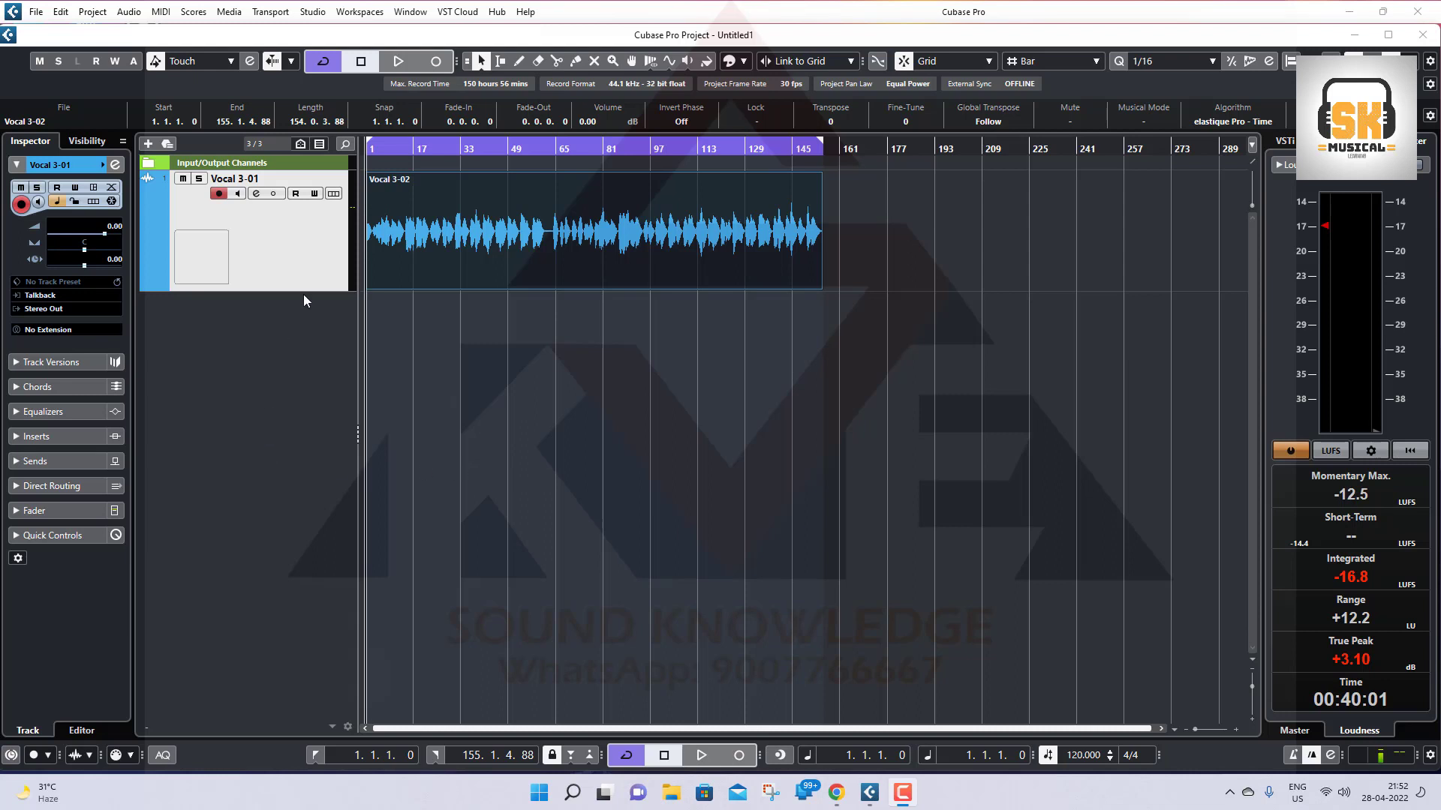
Increase the Vocal 3-01 track's height and zoom the timeline in on its vocal event.
left_click_drag(304, 293, 304, 352)
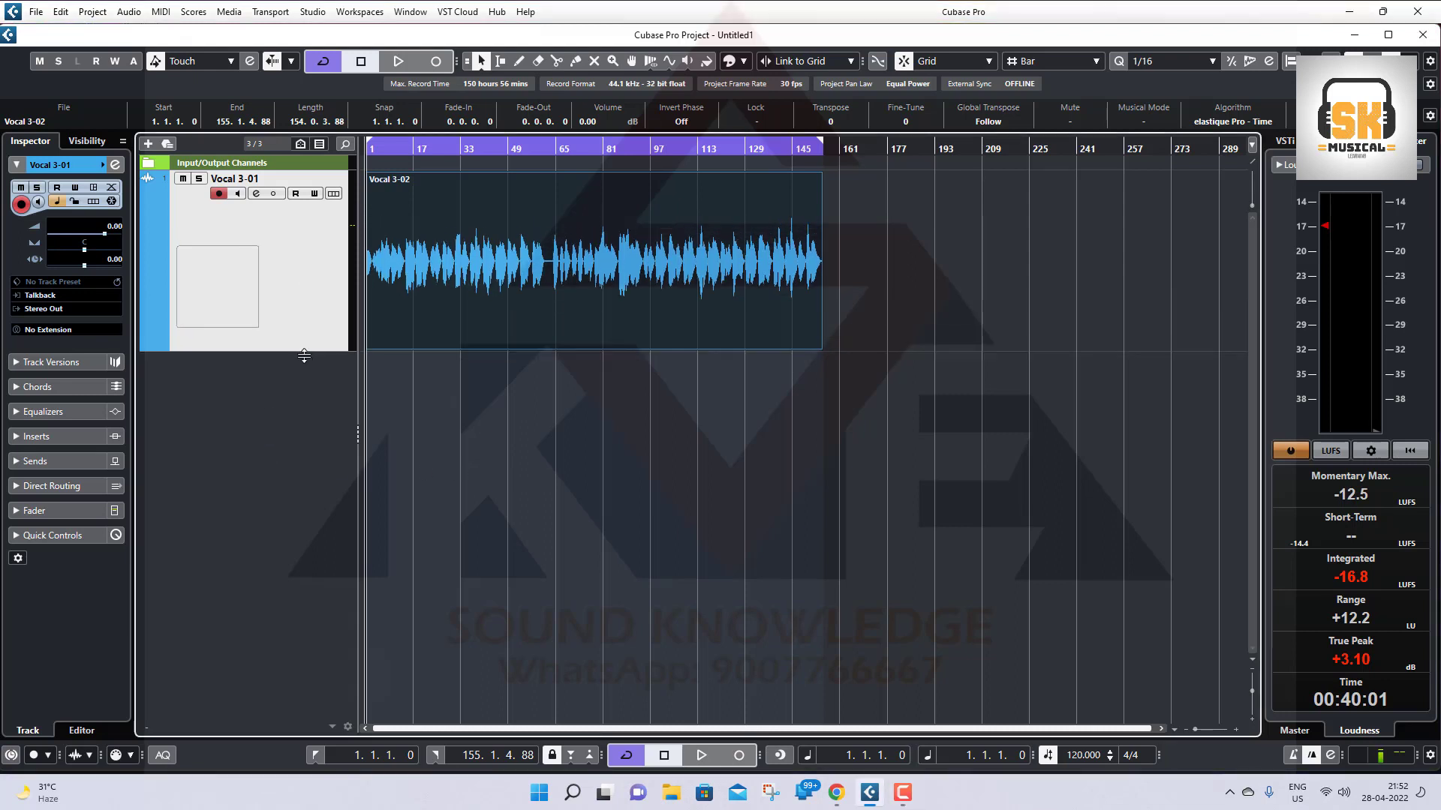
left_click_drag(408, 151, 340, 180)
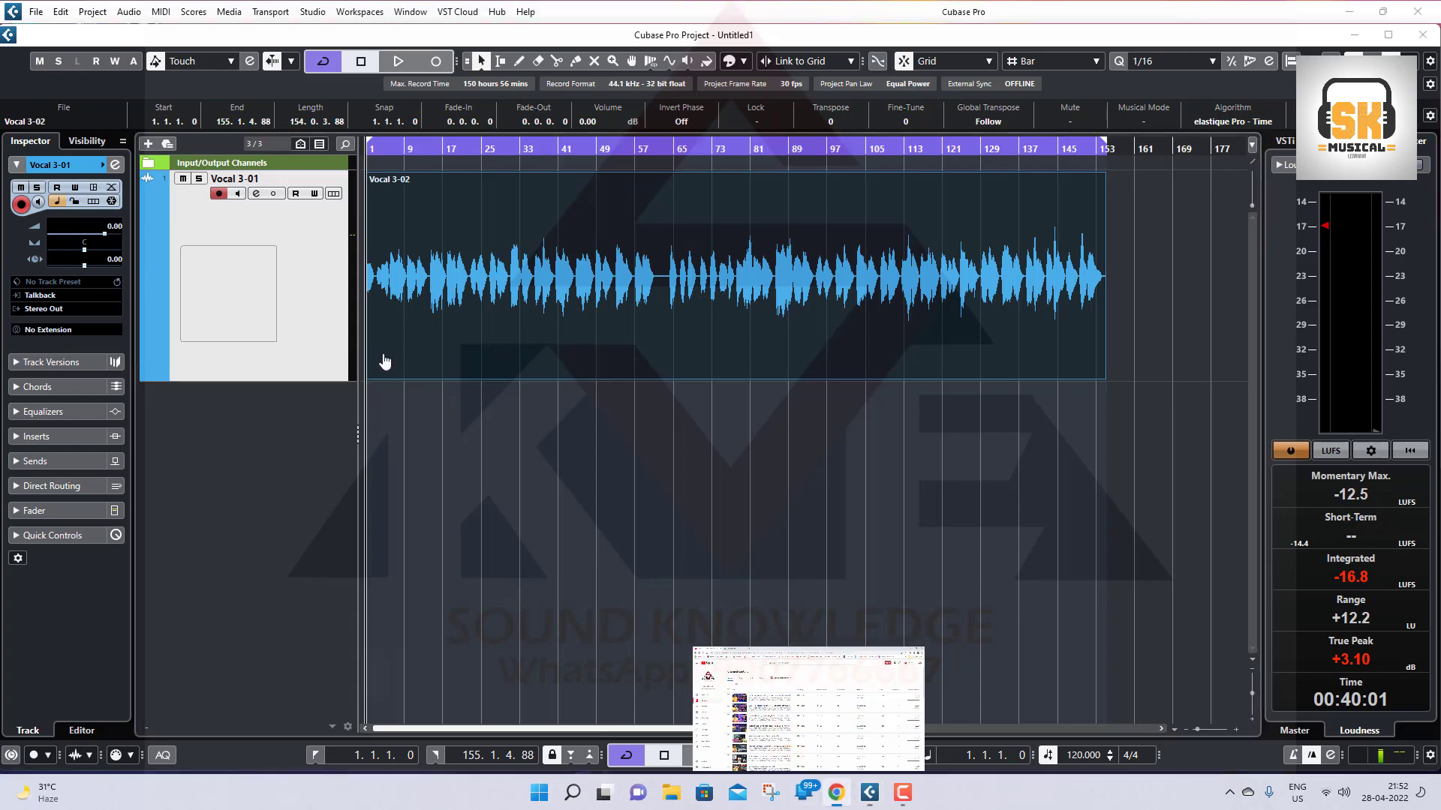
left_click(836, 802)
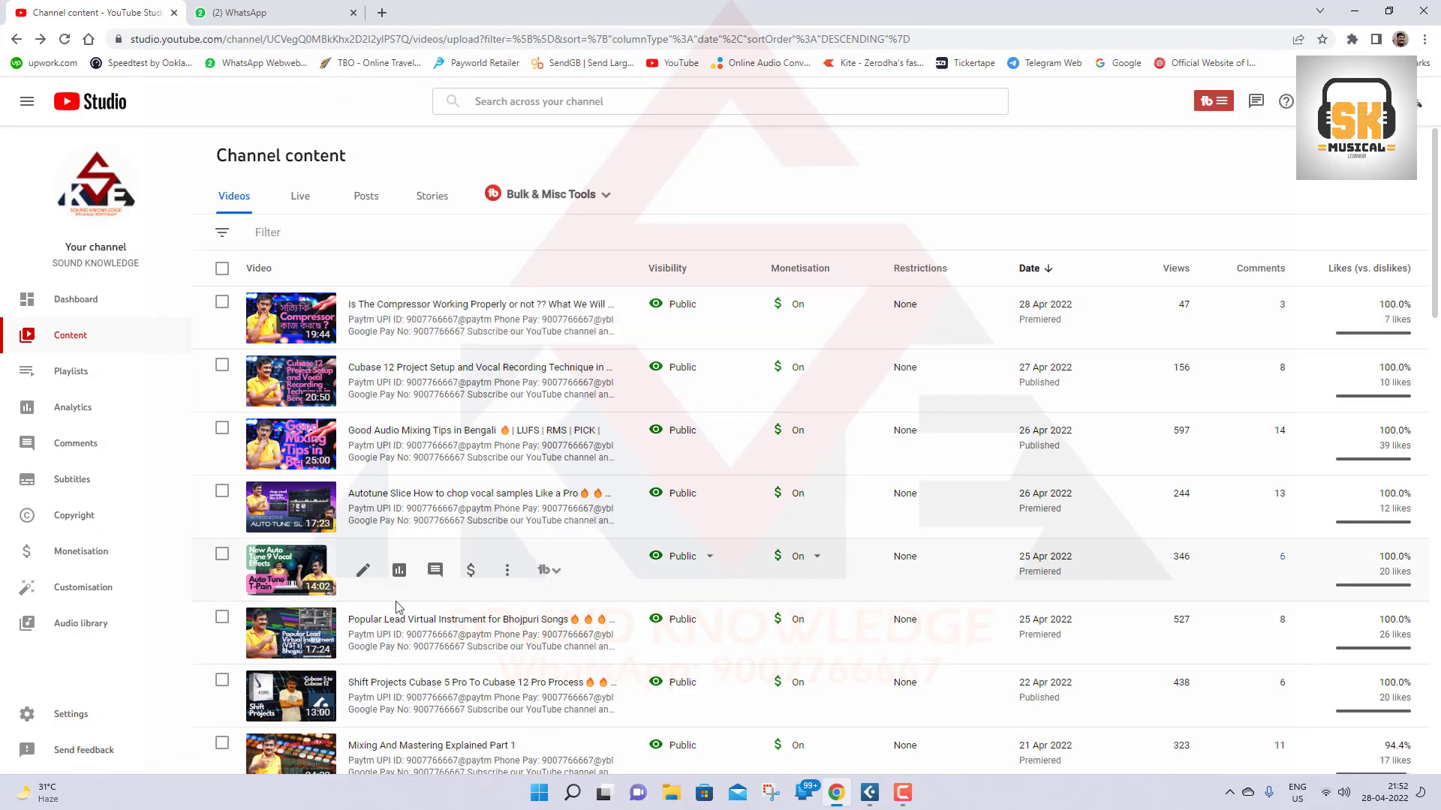
left_click(869, 792)
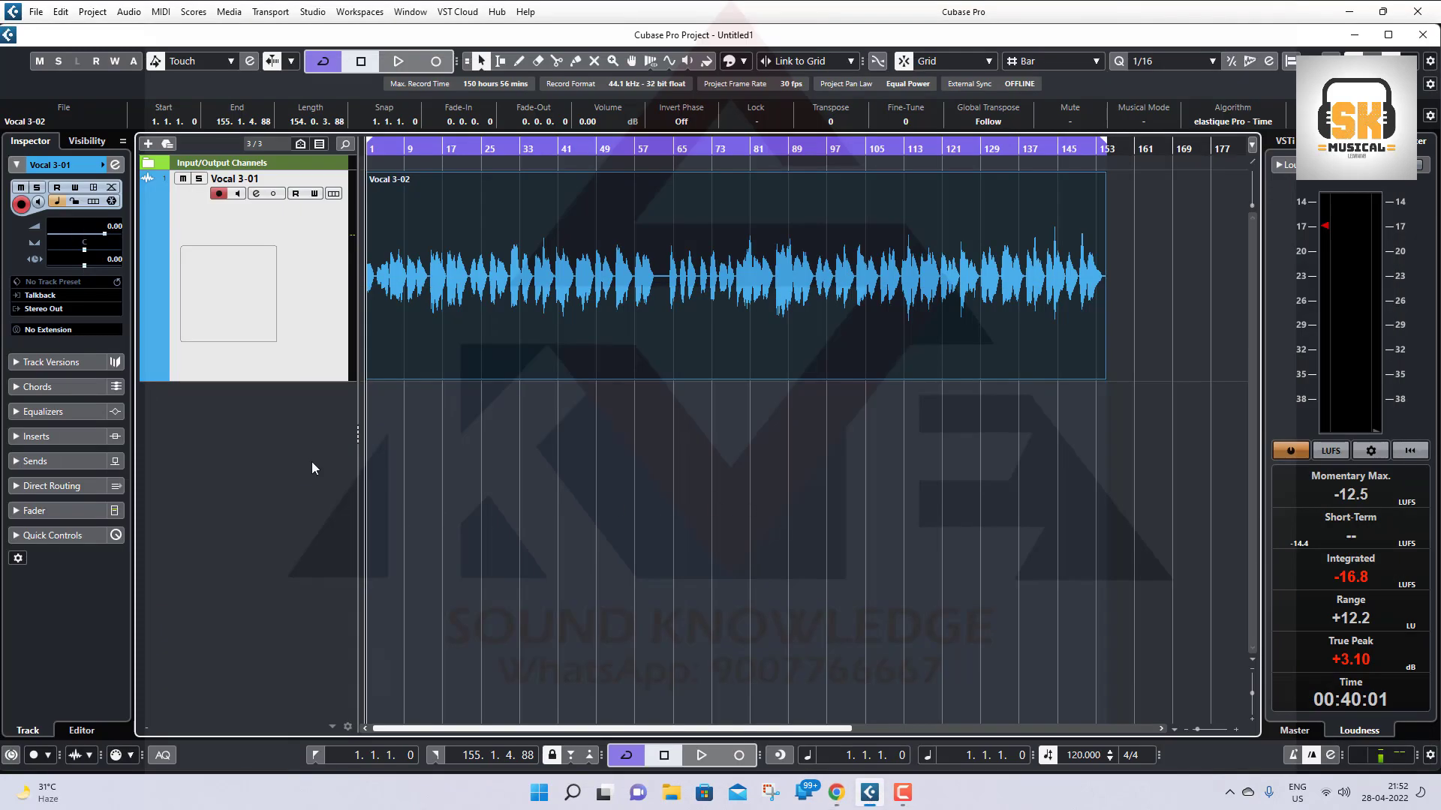
Play a short passage of the vocal from bar 41 and stop playback.
left_click_drag(288, 379, 288, 364)
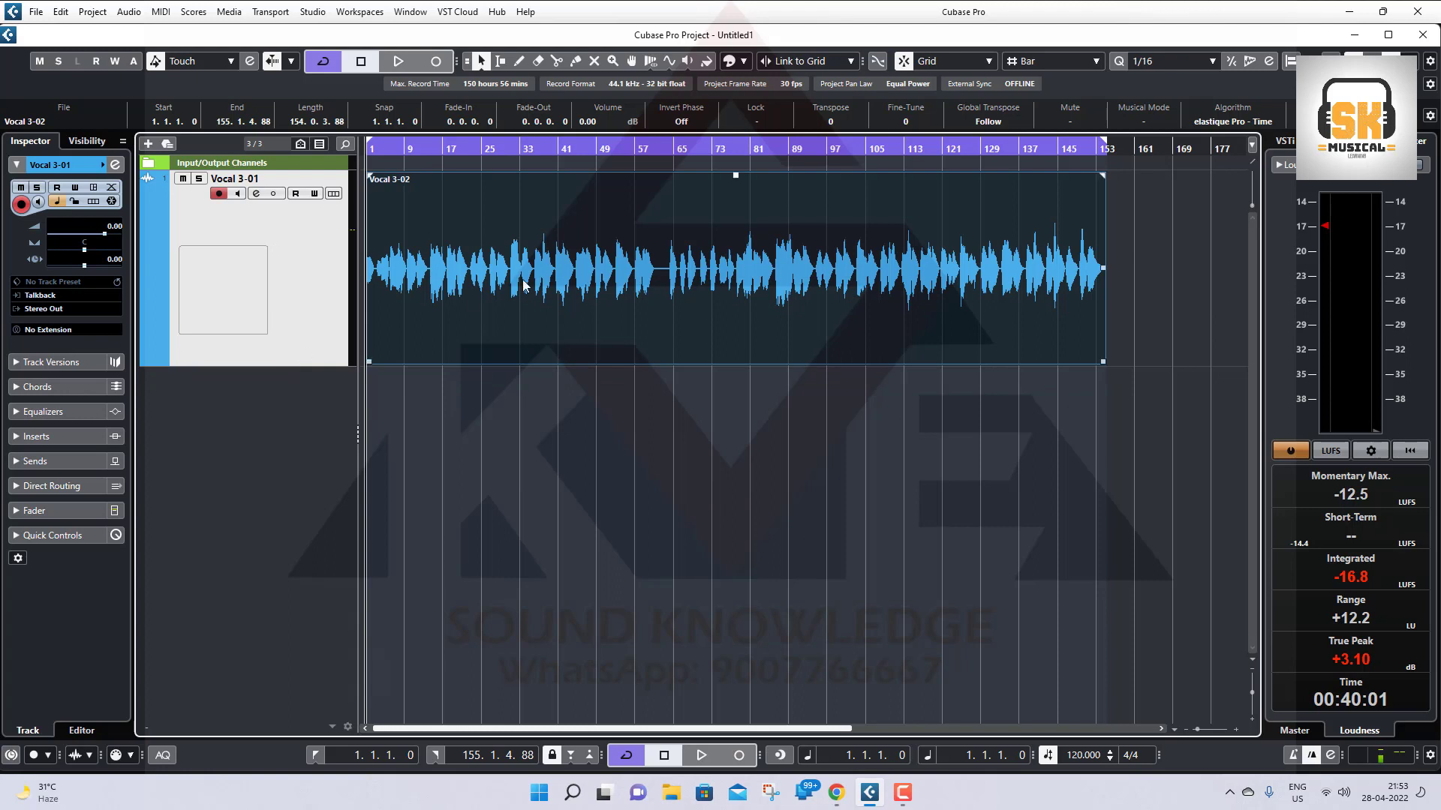
left_click(559, 148)
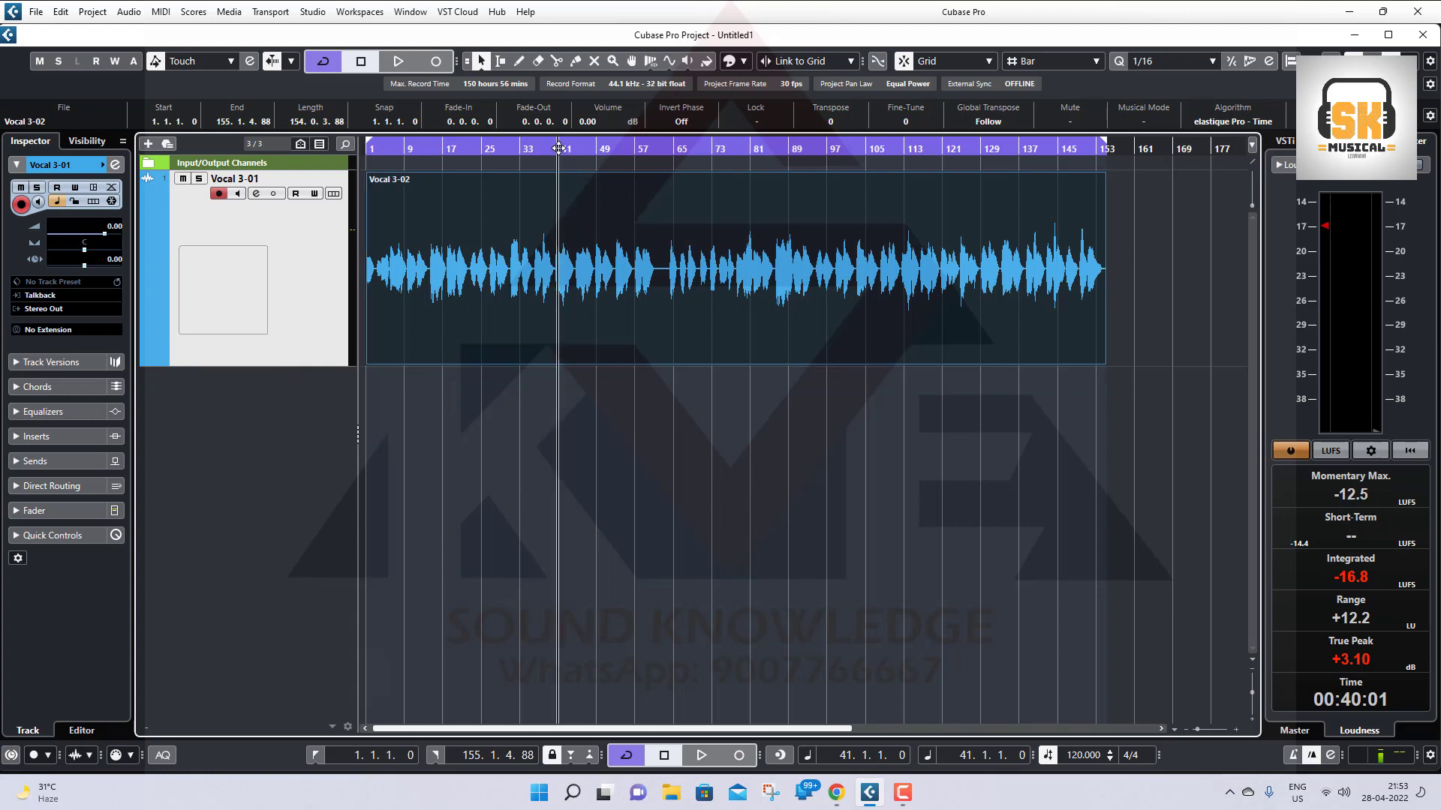
key("space")
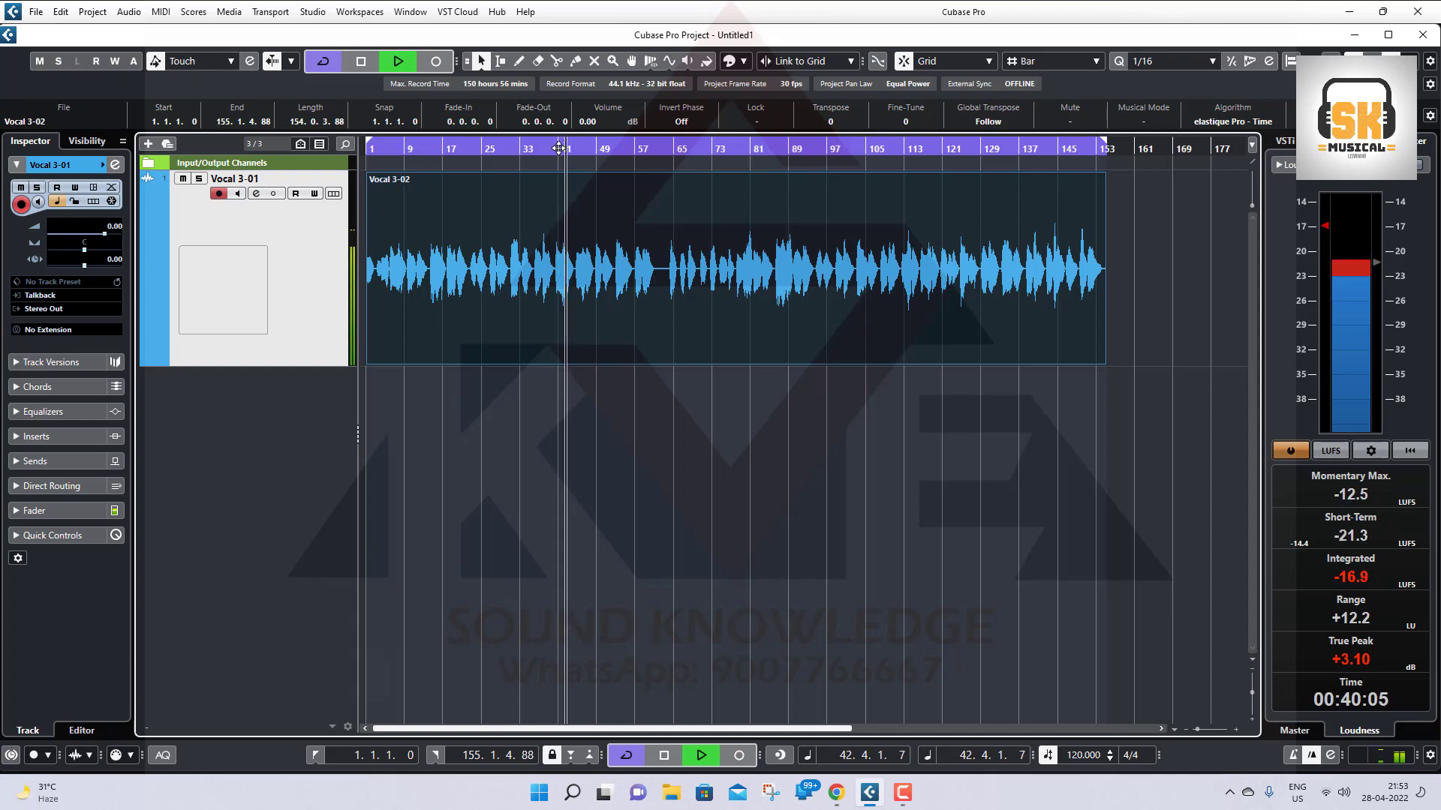
key("space")
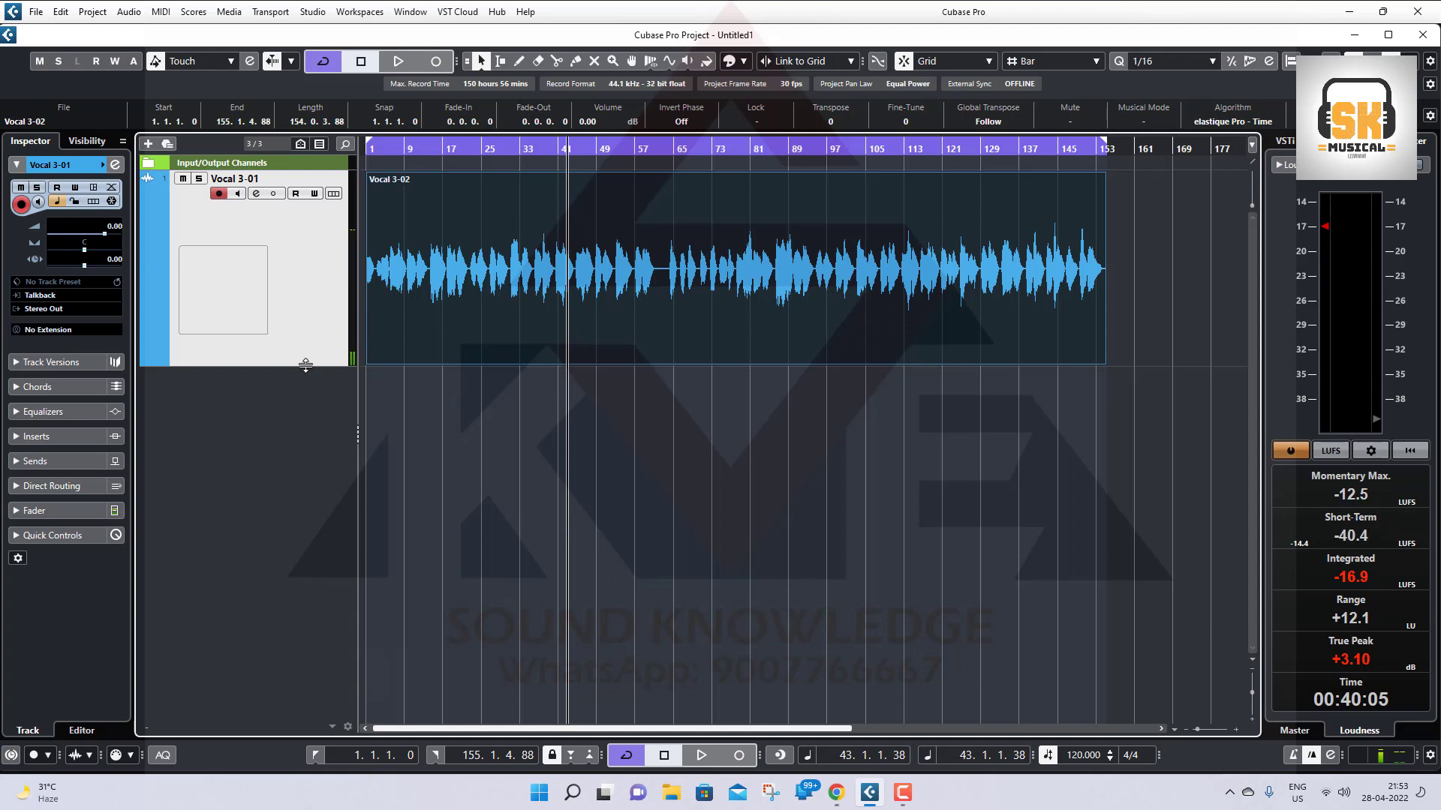
Return the project cursor to bar 1 and reduce the Vocal 3-01 track's height, keeping its event selected.
left_click_drag(305, 365, 303, 335)
left_click(418, 148)
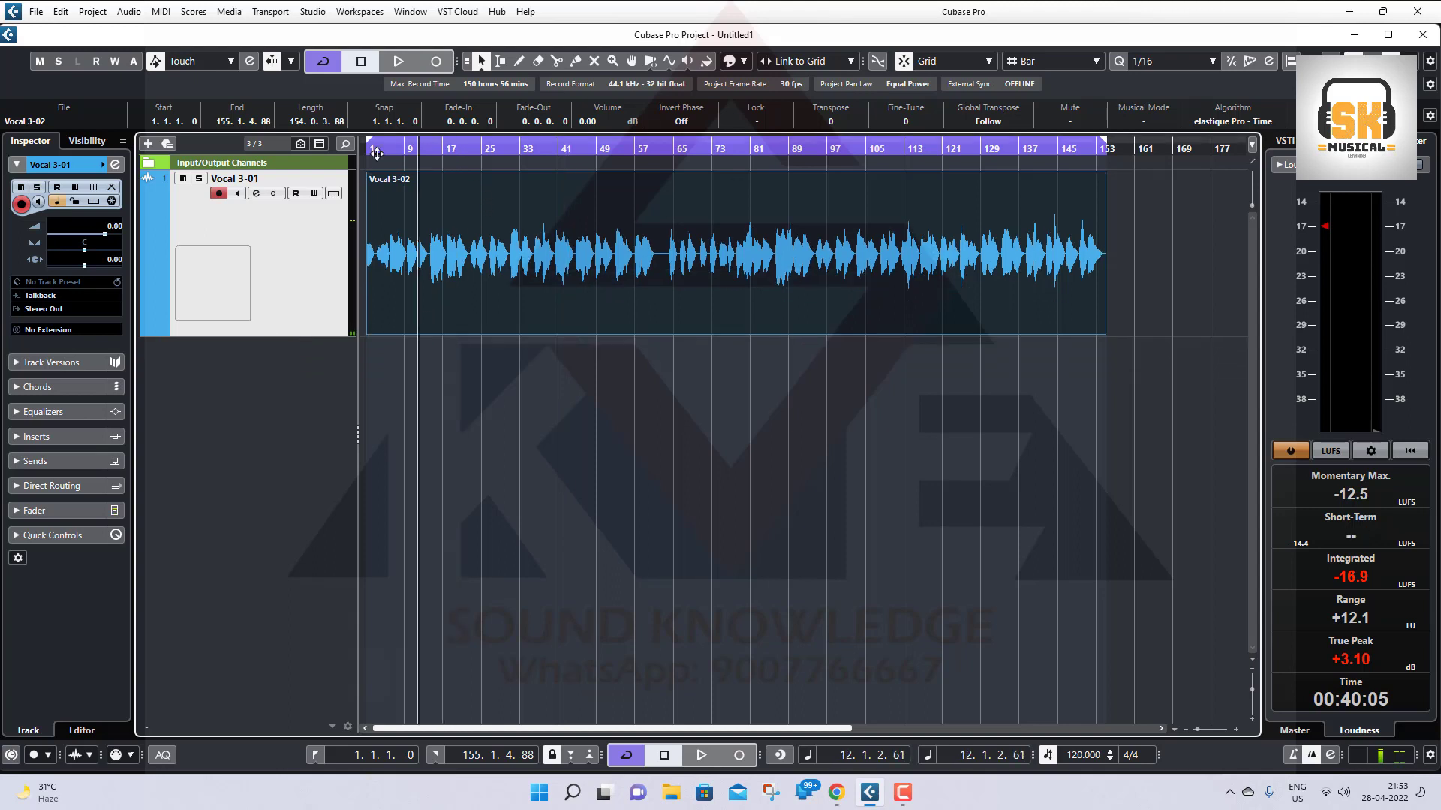
left_click_drag(376, 153, 360, 159)
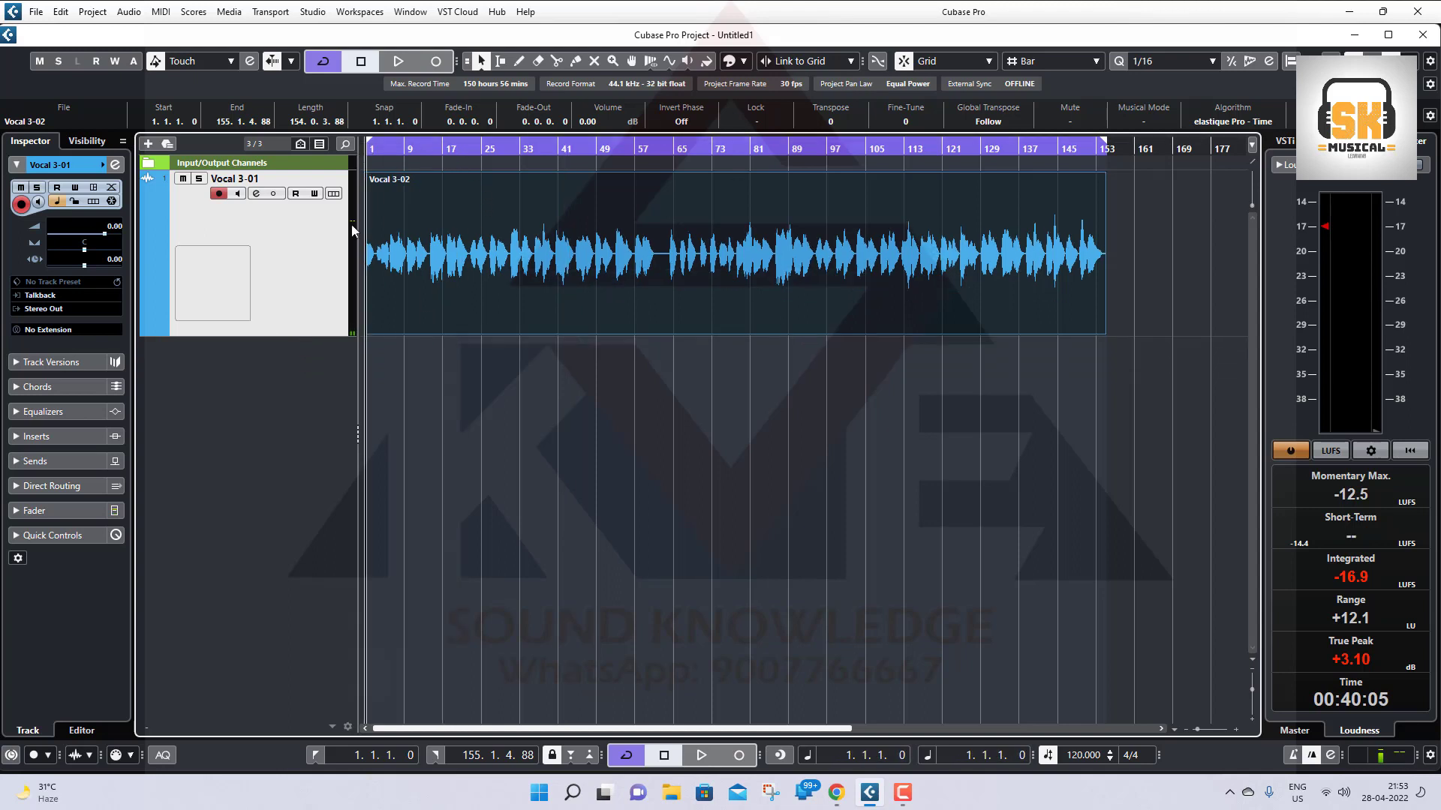
left_click(504, 496)
left_click(527, 229)
left_click_drag(292, 336, 293, 305)
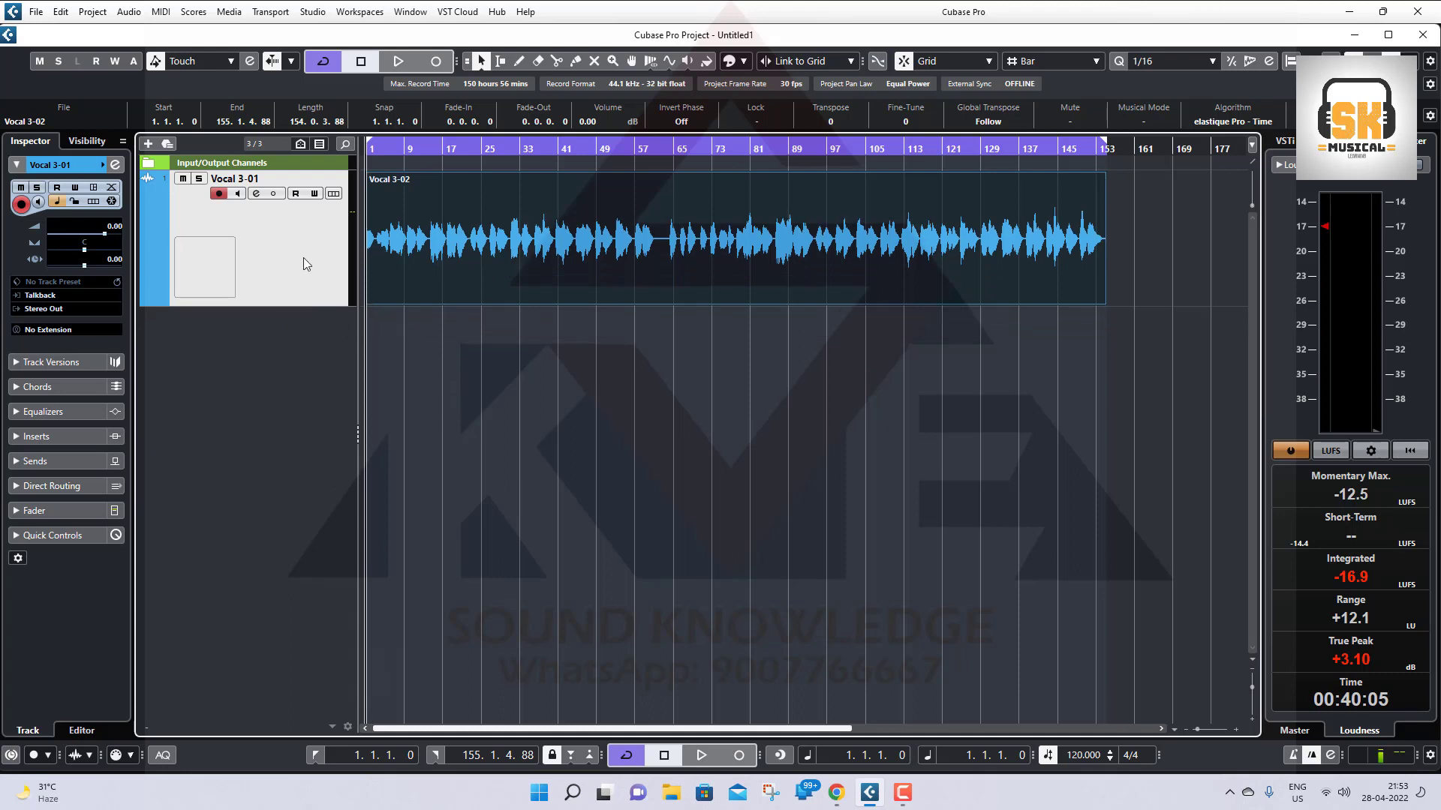
left_click(610, 383)
left_click(600, 259)
Load the C1 comp Mono compressor from the Dynamics category into the first insert slot of Vocal 3-01.
left_click(255, 193)
left_click(459, 374)
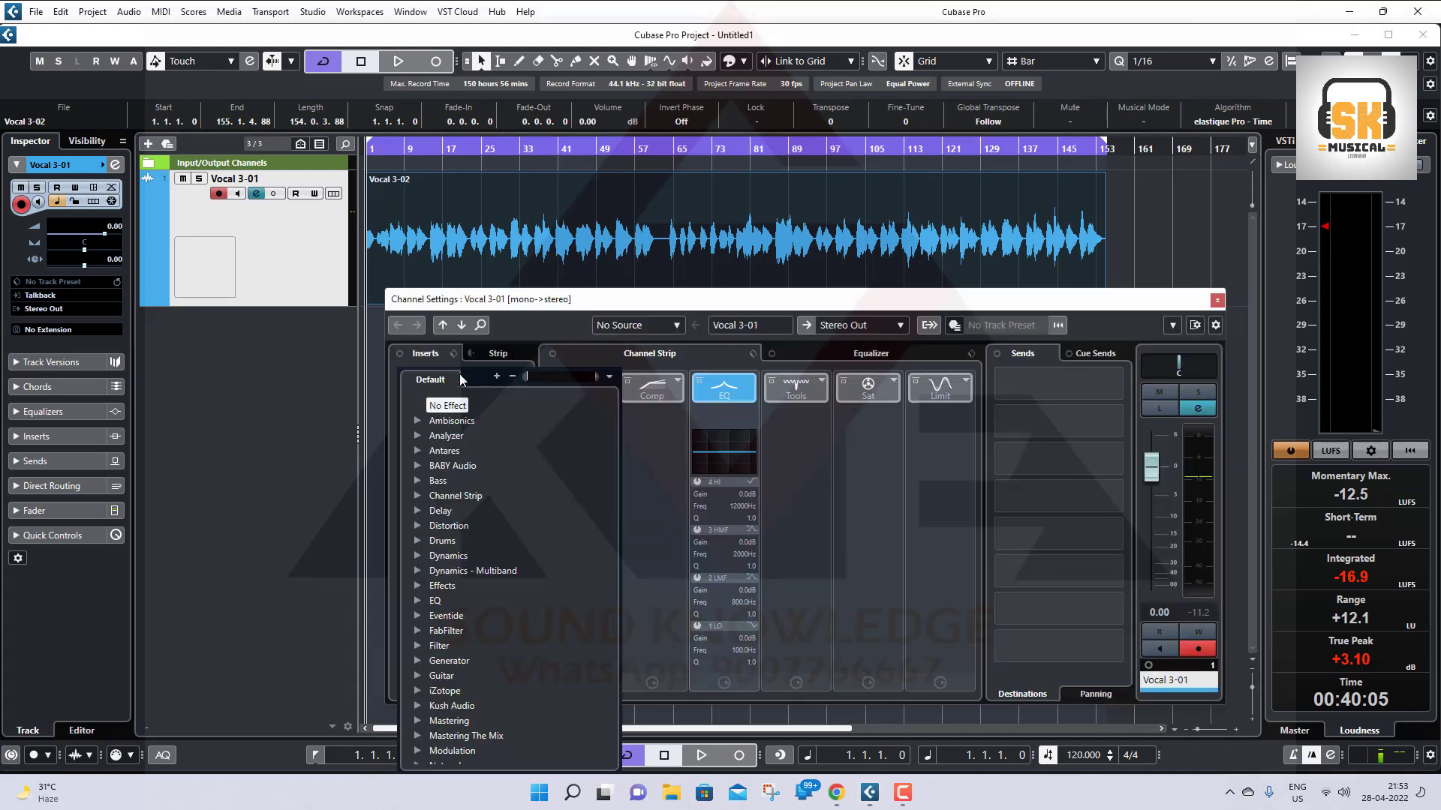
left_click(1216, 302)
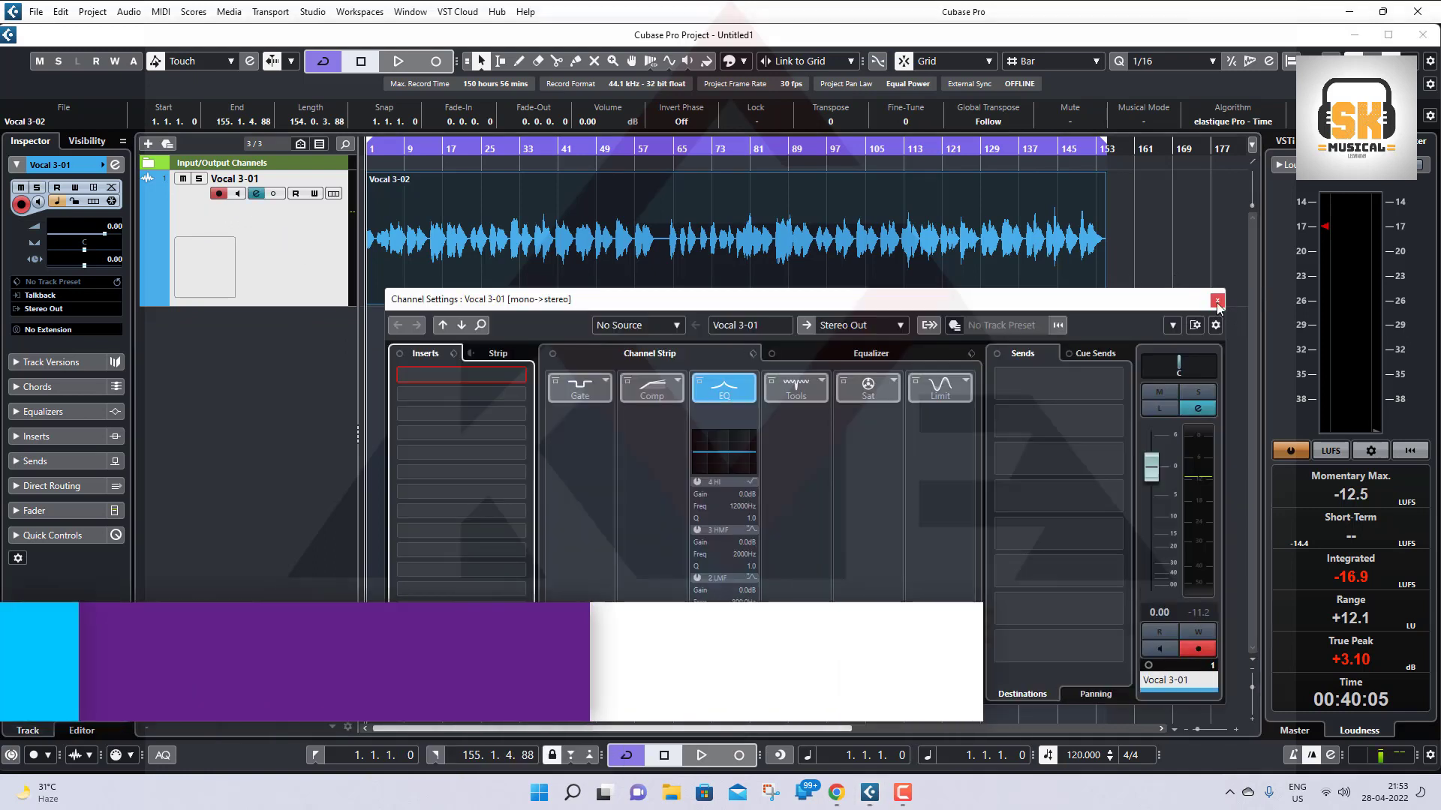
left_click(458, 375)
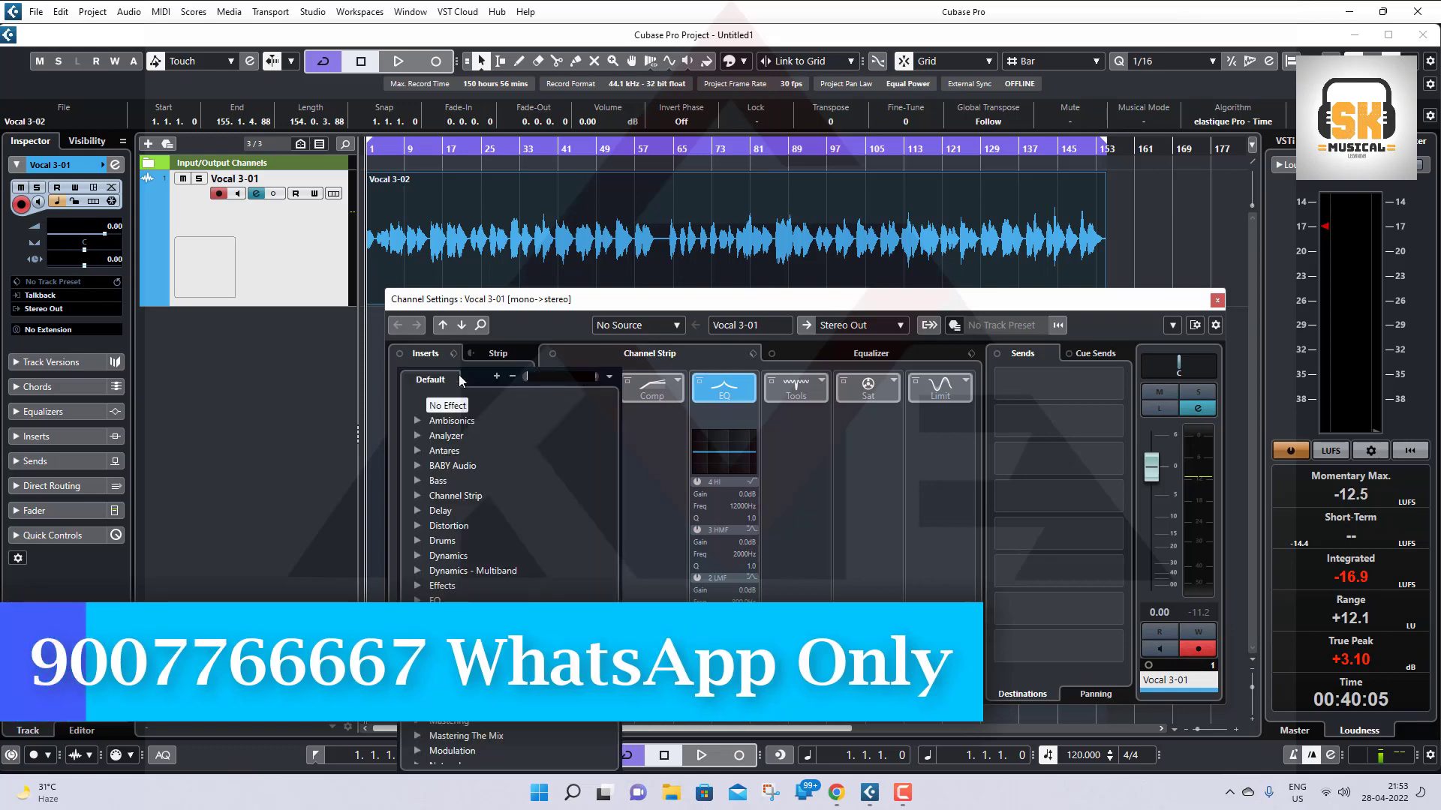
left_click(417, 556)
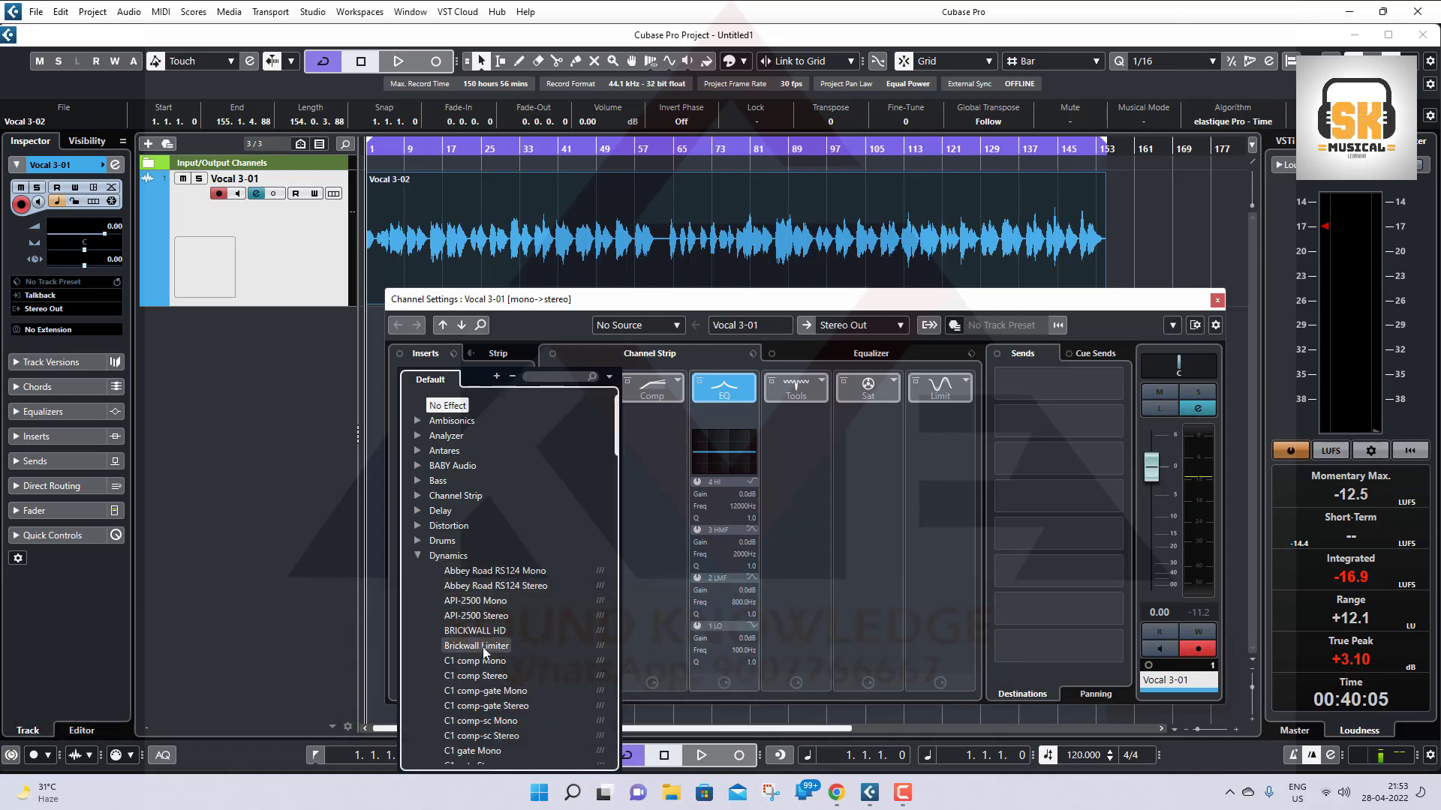
left_click(483, 676)
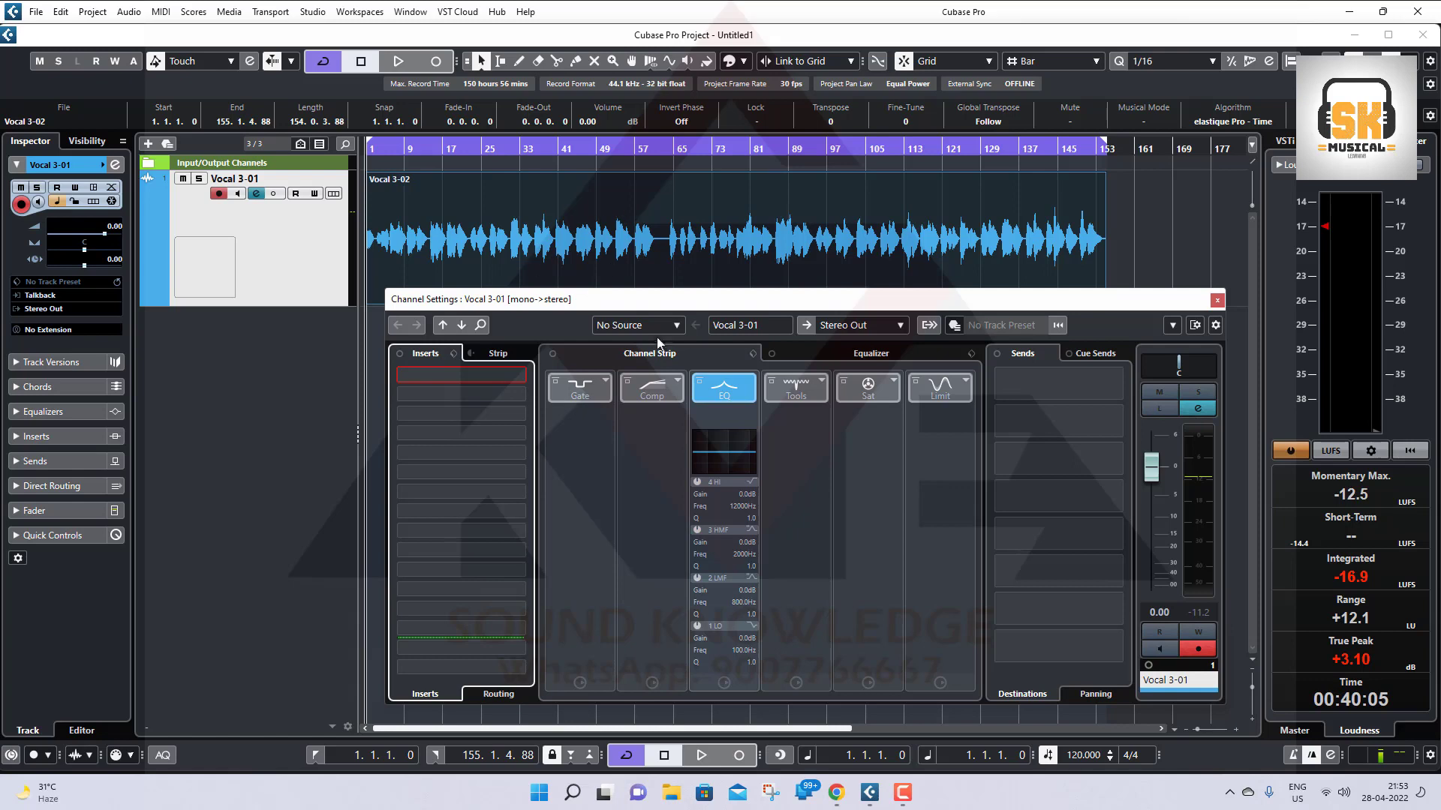
left_click_drag(700, 256, 637, 217)
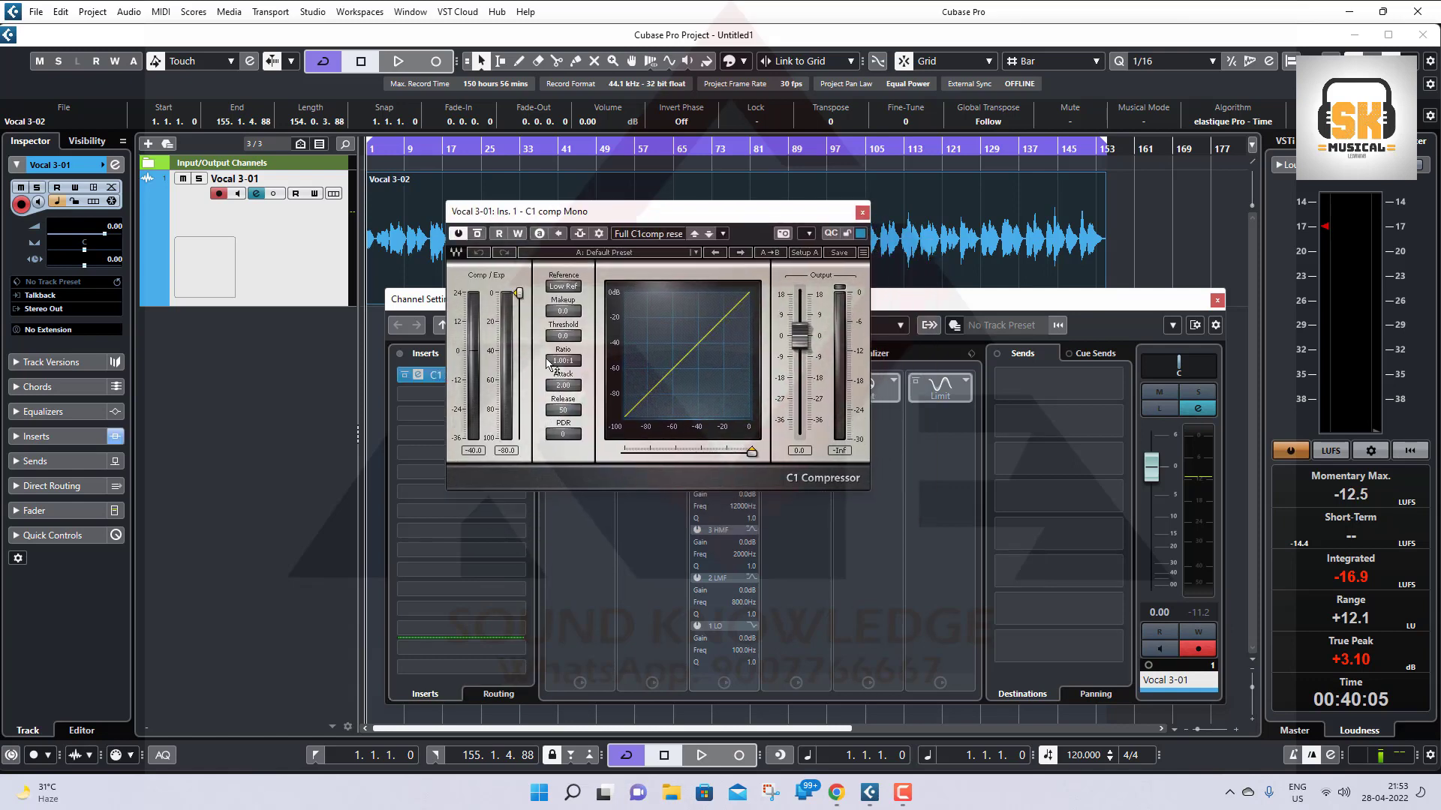
Set the C1 compressor's threshold to -12 and close the plug-in and channel settings windows.
left_click(562, 335)
type("-12")
key("Return")
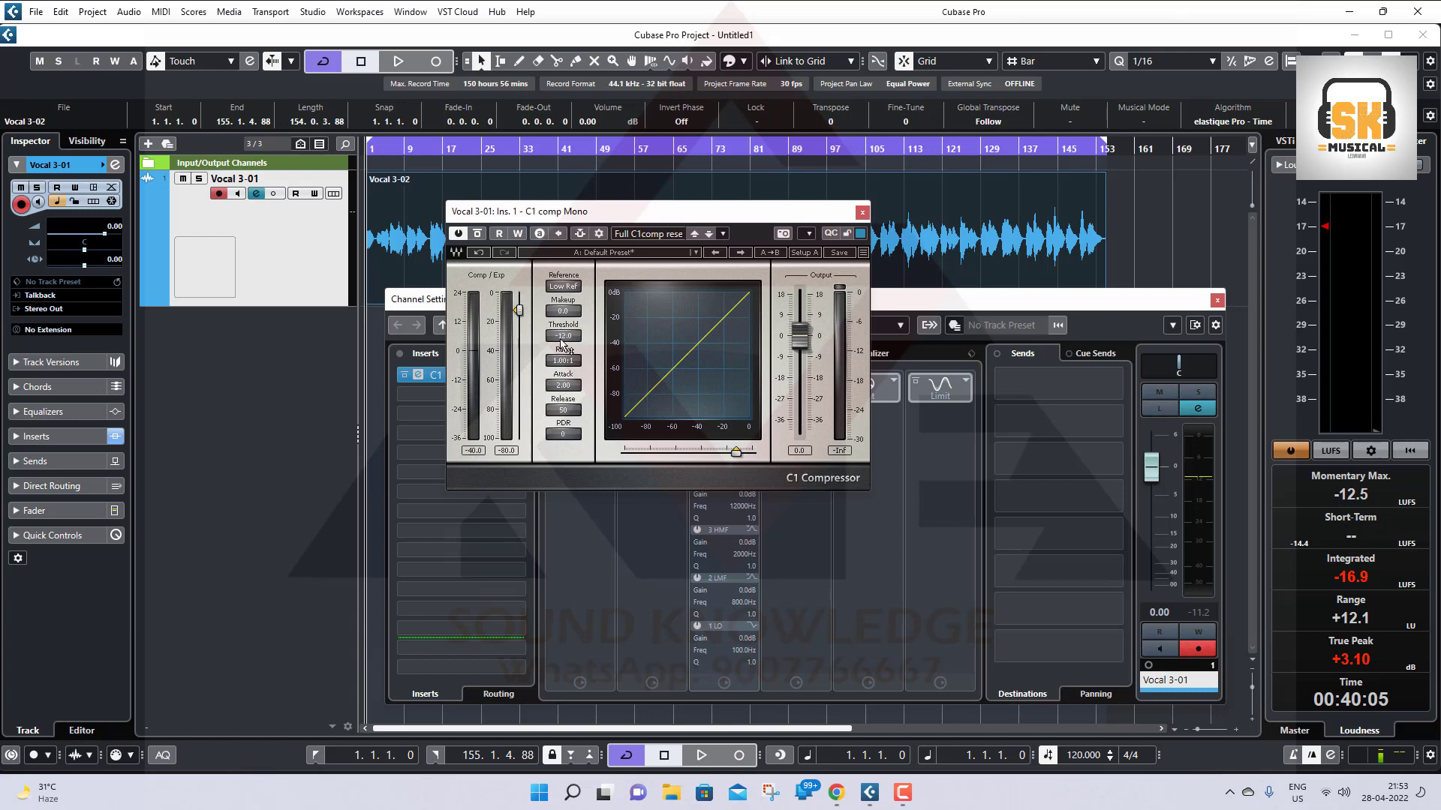
left_click(862, 213)
left_click(1217, 300)
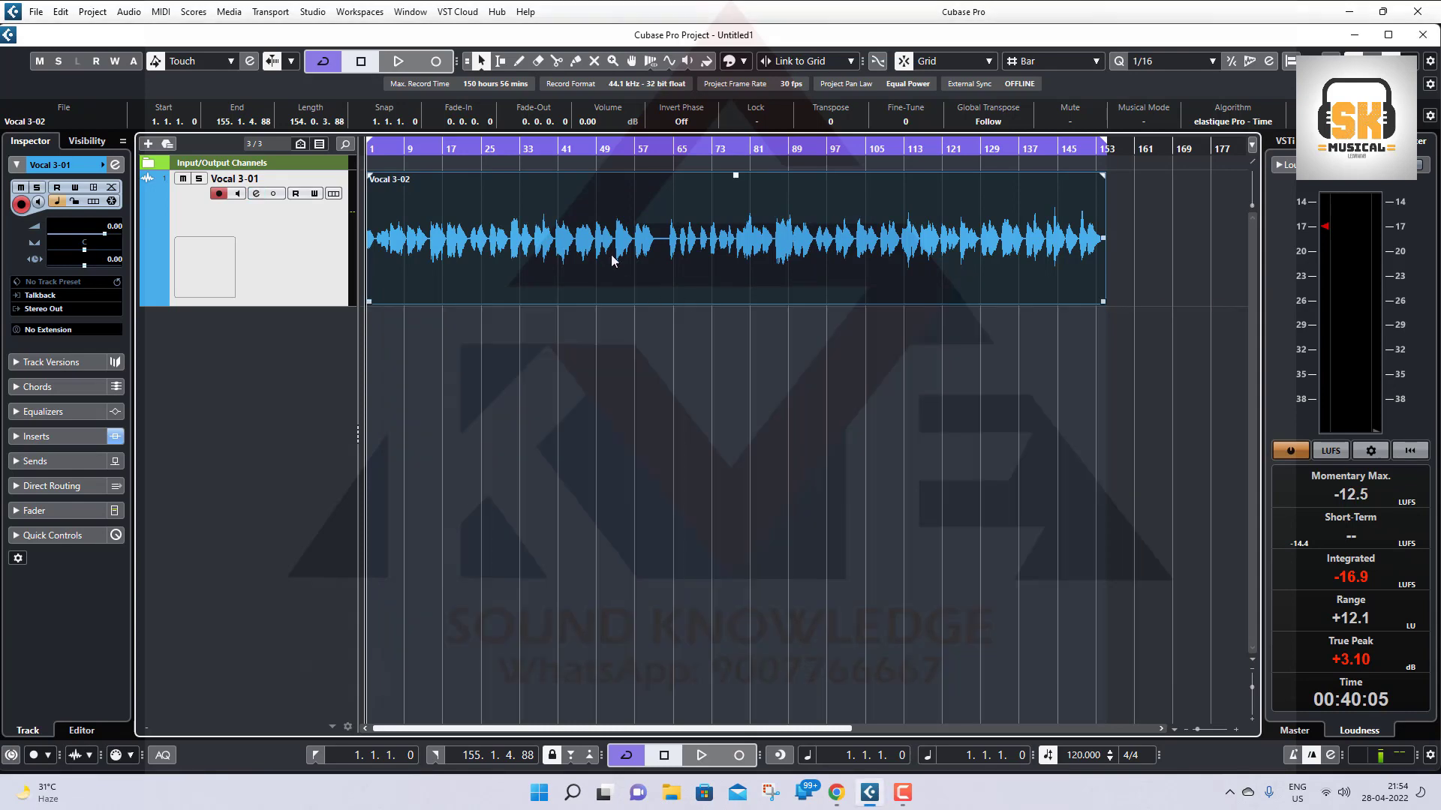
Examine the audio statistics of the Vocal 3-02 event, including its average RMS, and close them.
left_click(129, 11)
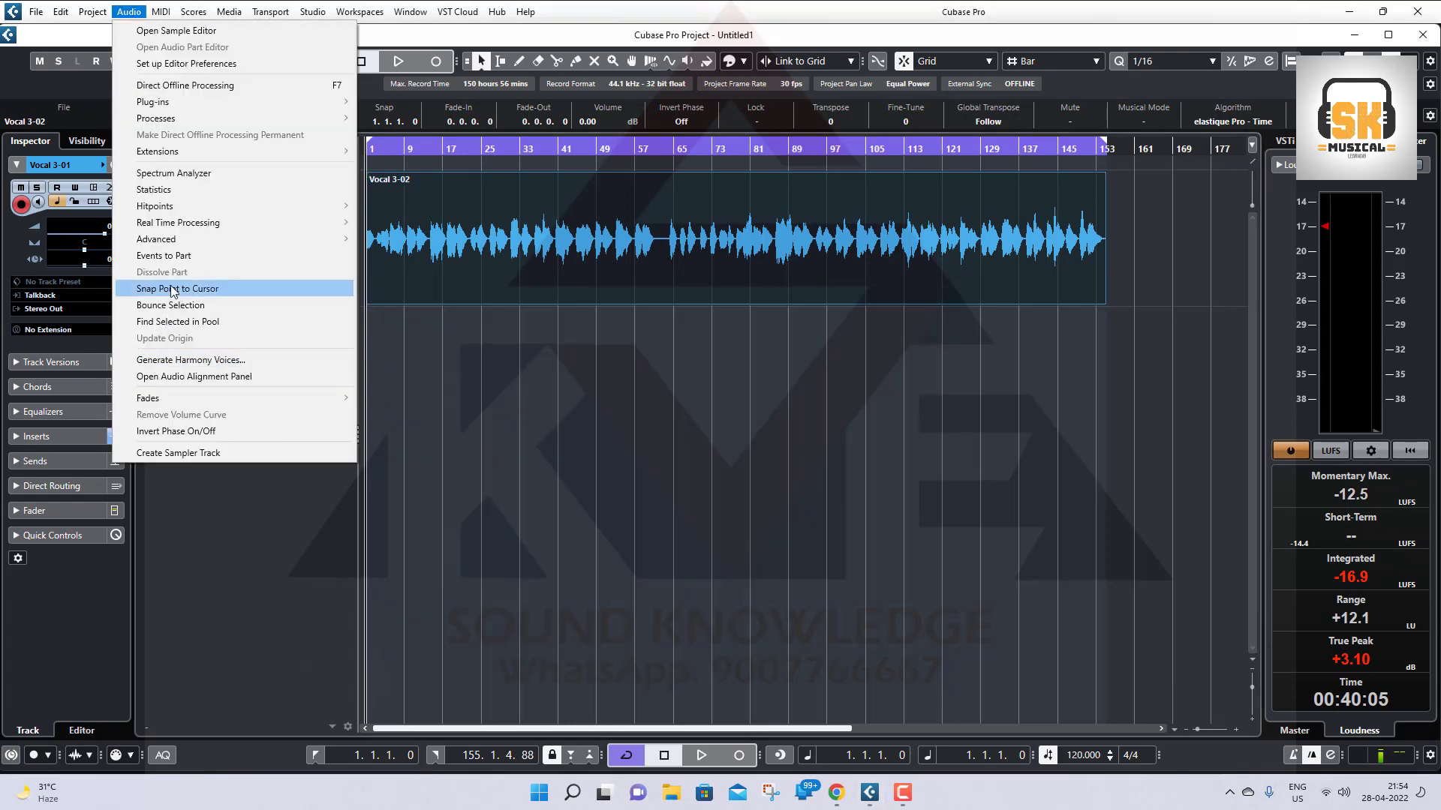
left_click(174, 190)
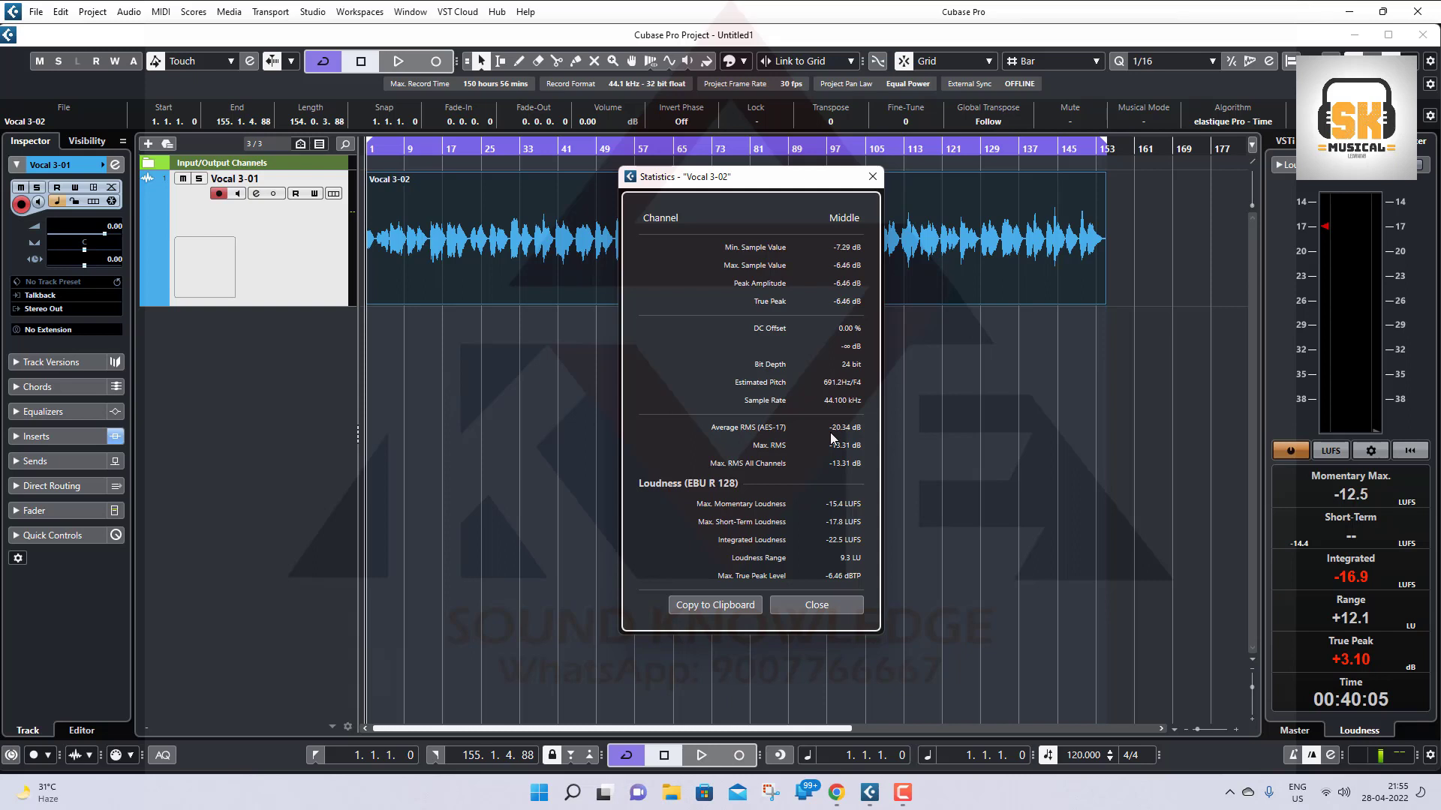
left_click(816, 605)
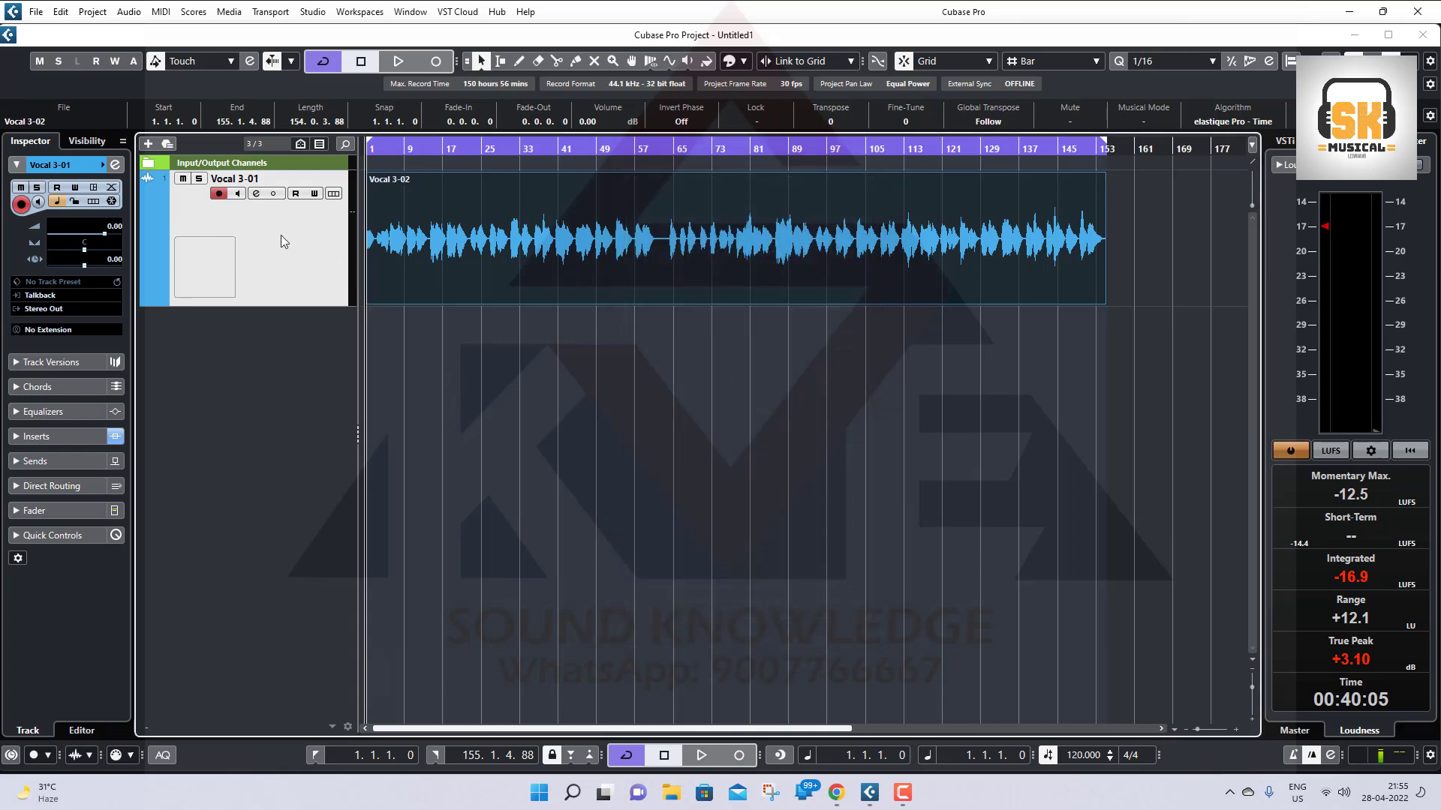
Reopen the C1 compressor on Vocal 3-01 and set its ratio to 2.1:1.
left_click(256, 194)
left_click(418, 375)
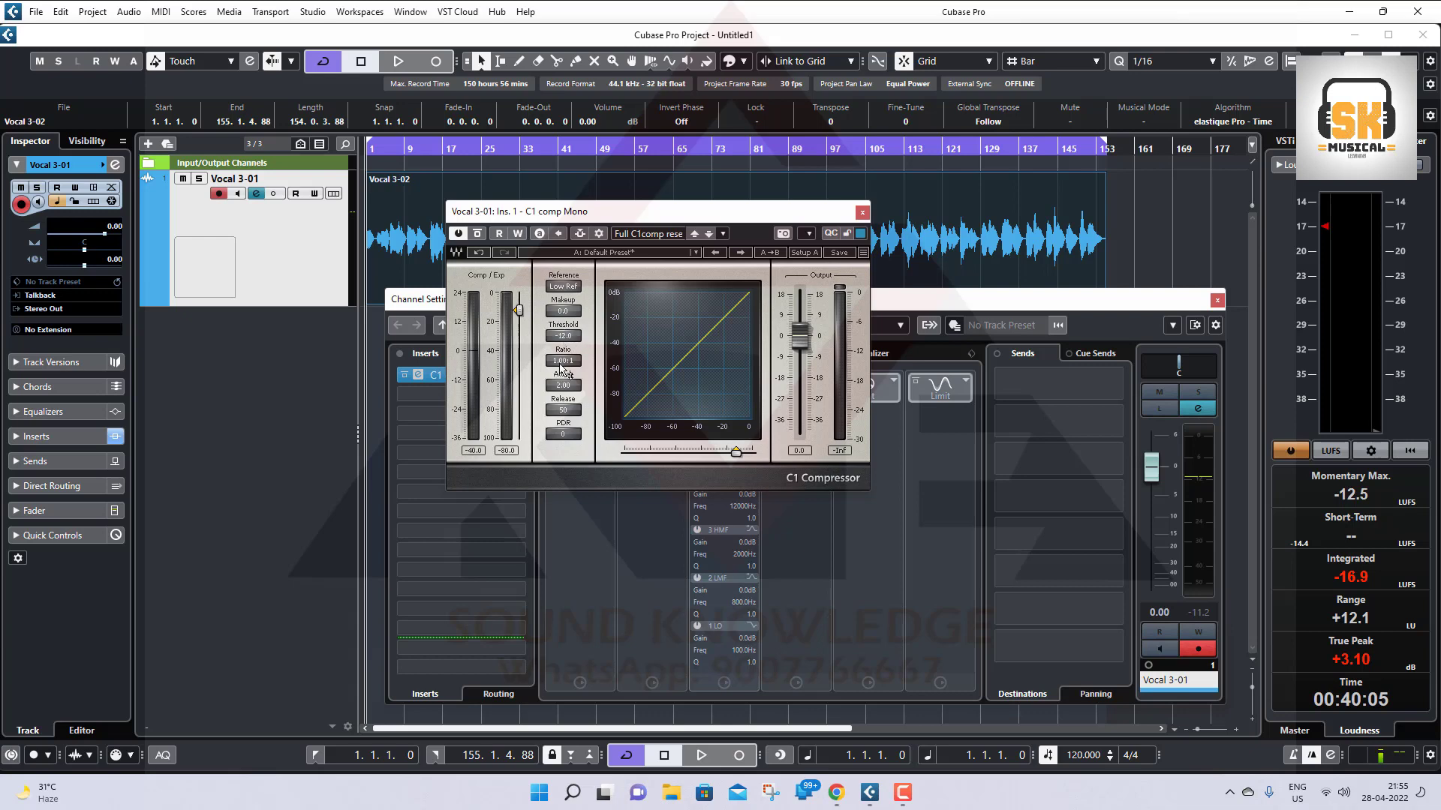
left_click(563, 361)
type("1.5")
key("Return")
left_click(565, 365)
type("2.1")
key("Return")
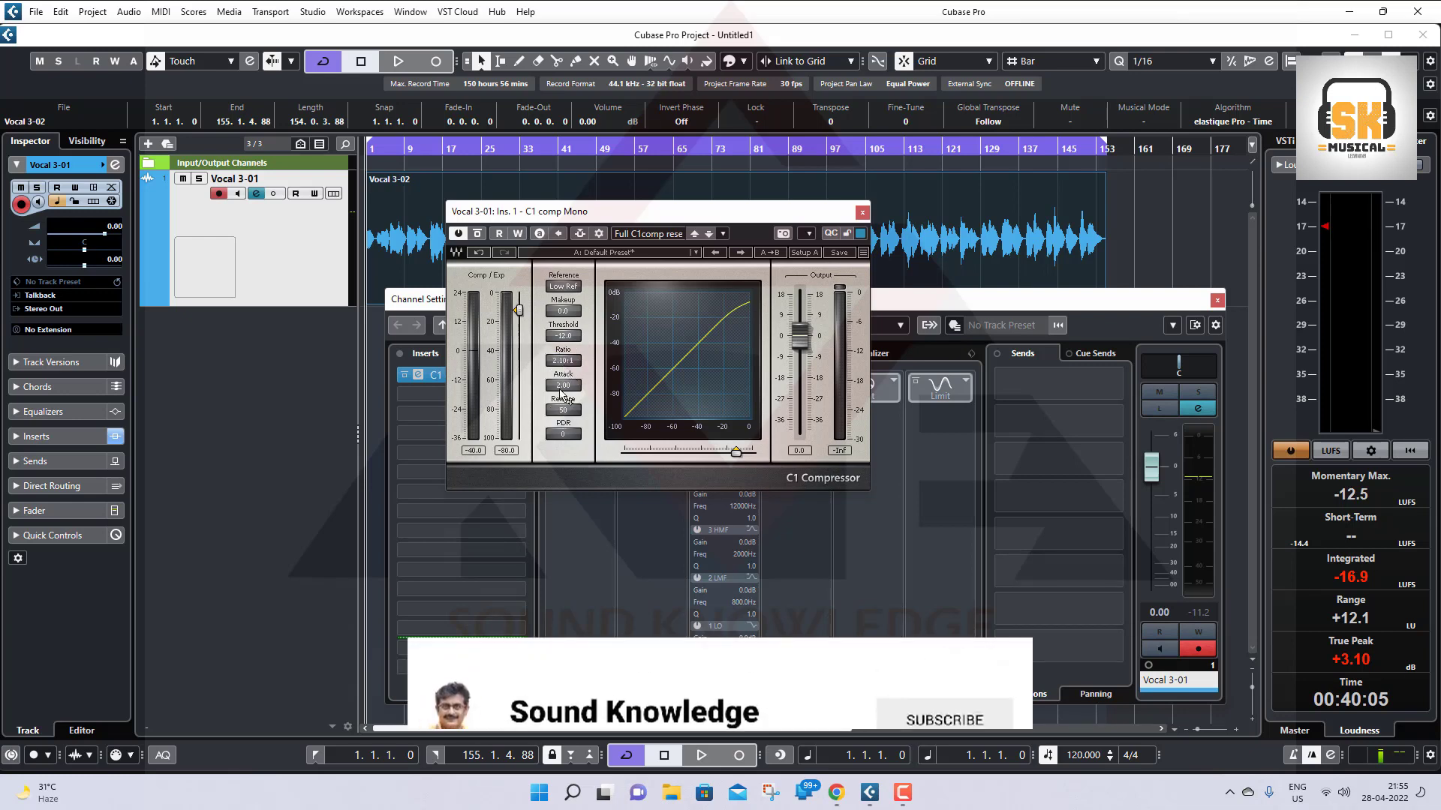
Set the C1 compressor's attack to 50 and release to 100, and close the plug-in window.
left_click(565, 385)
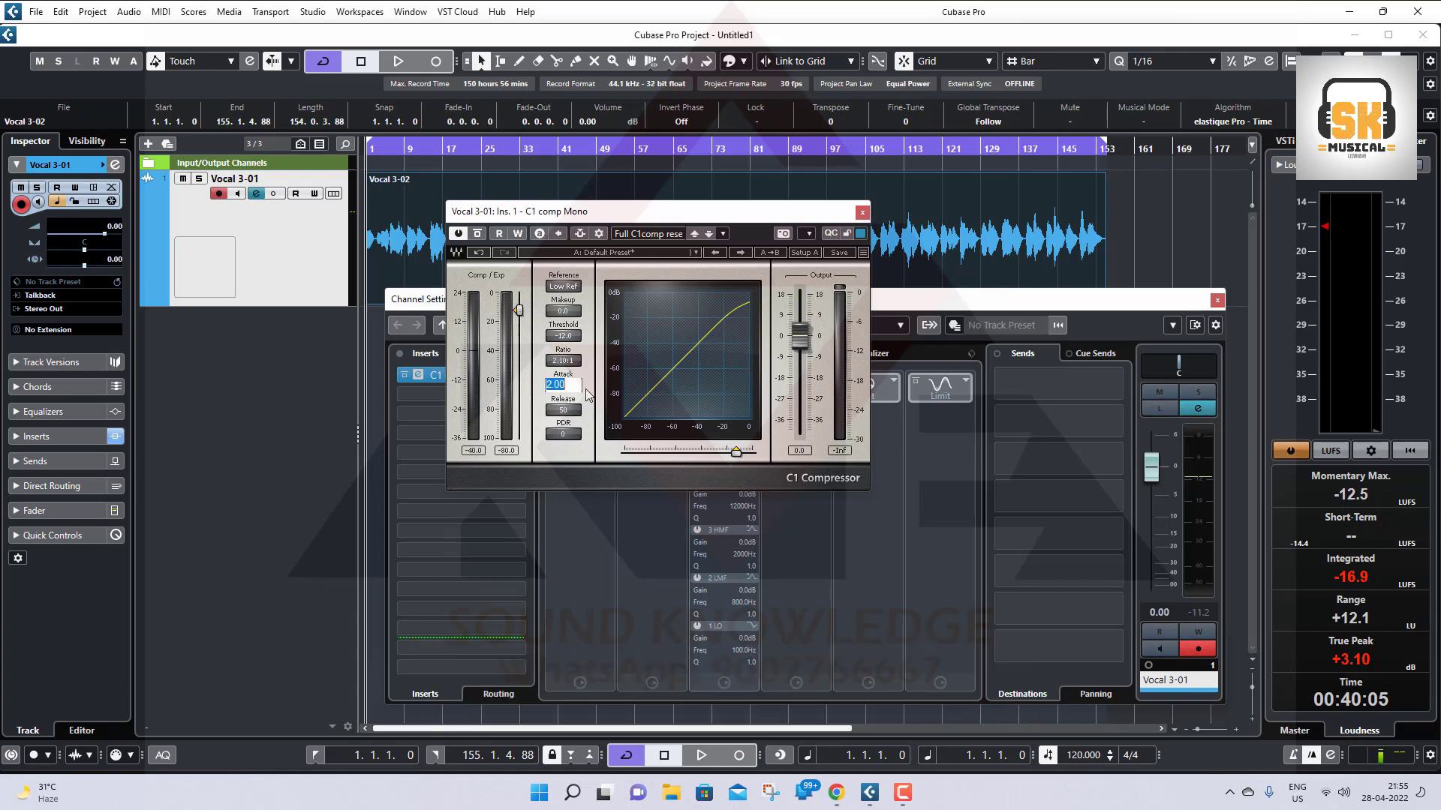
type("50")
key("Return")
left_click(561, 410)
type("100")
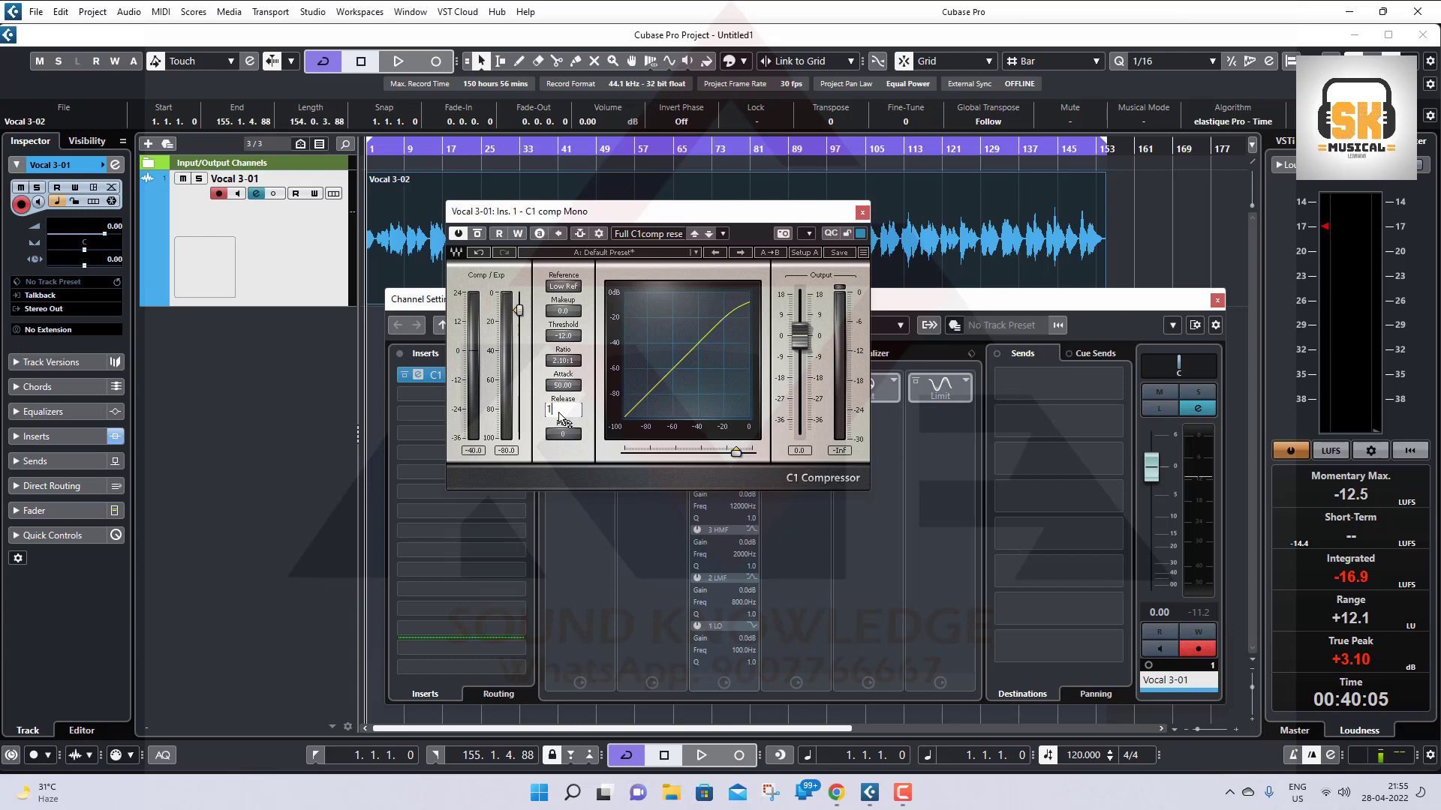
key("Return")
left_click(862, 213)
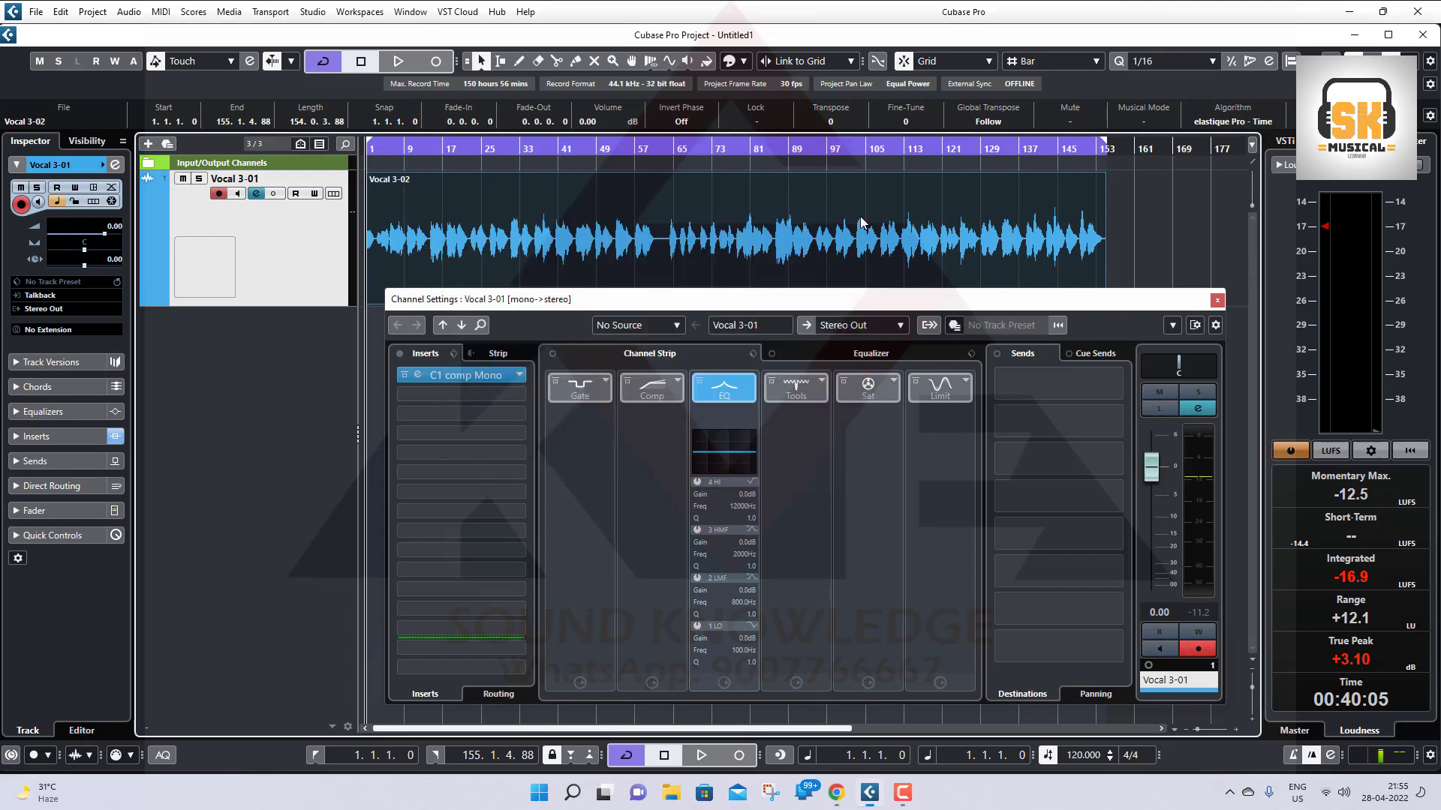
Close the Vocal 3-01 channel settings and reduce the track's height.
left_click_drag(1105, 309, 939, 232)
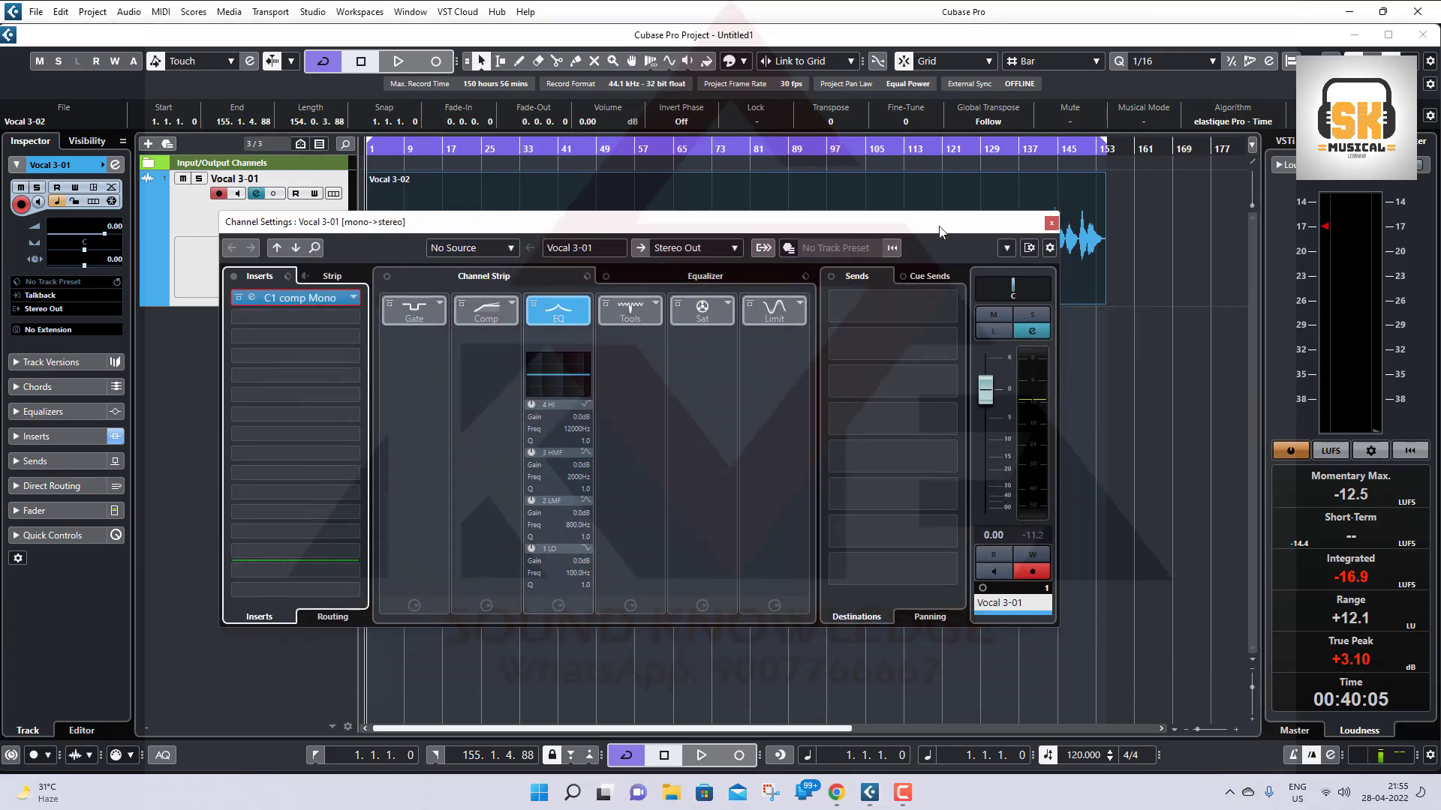
left_click(1052, 224)
left_click_drag(311, 306, 312, 272)
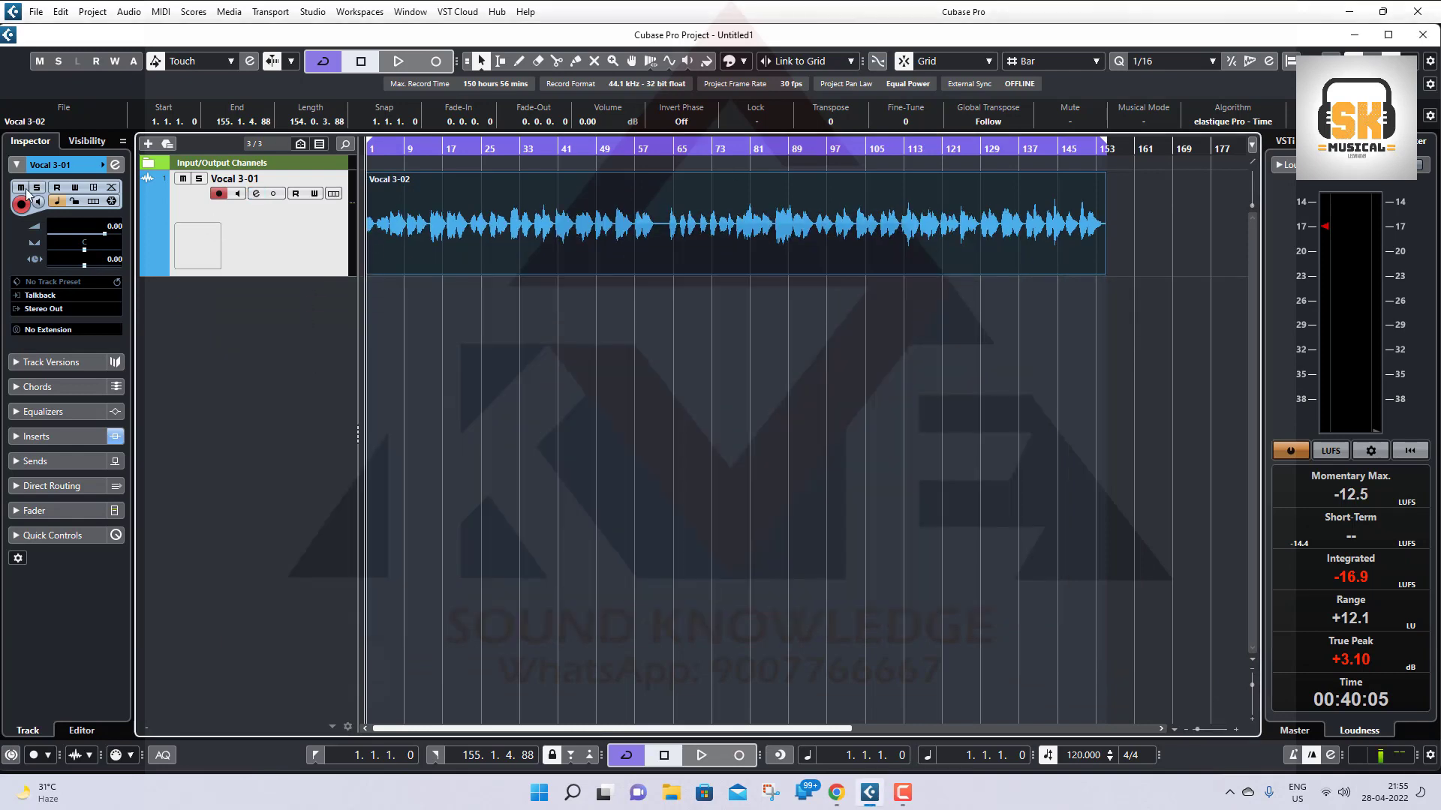
Open the audio mixdown export and check that it uses Mono Downmix and Create Audio Track after export.
left_click(35, 11)
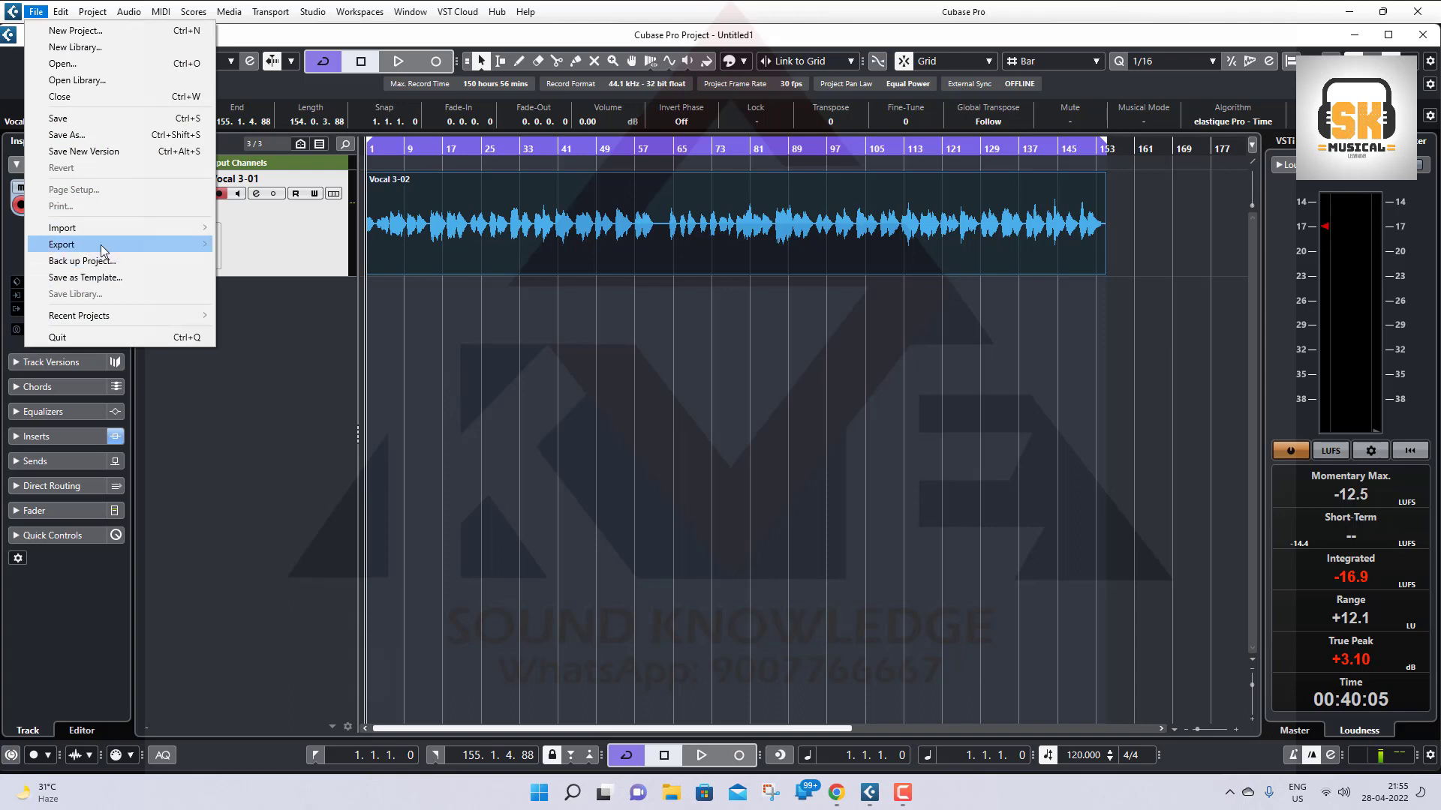
mouse_move(103, 251)
left_click(274, 247)
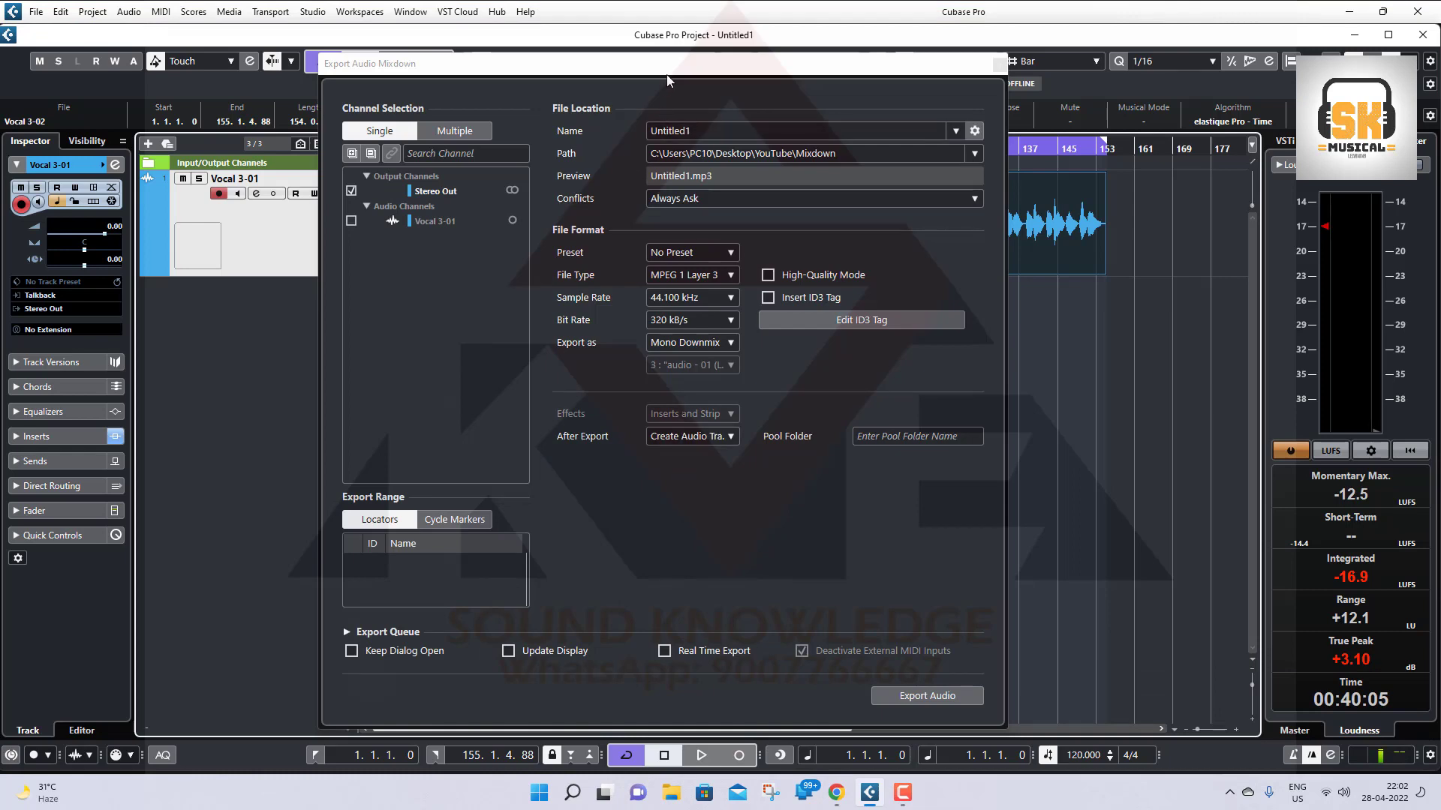
left_click_drag(666, 74, 676, 117)
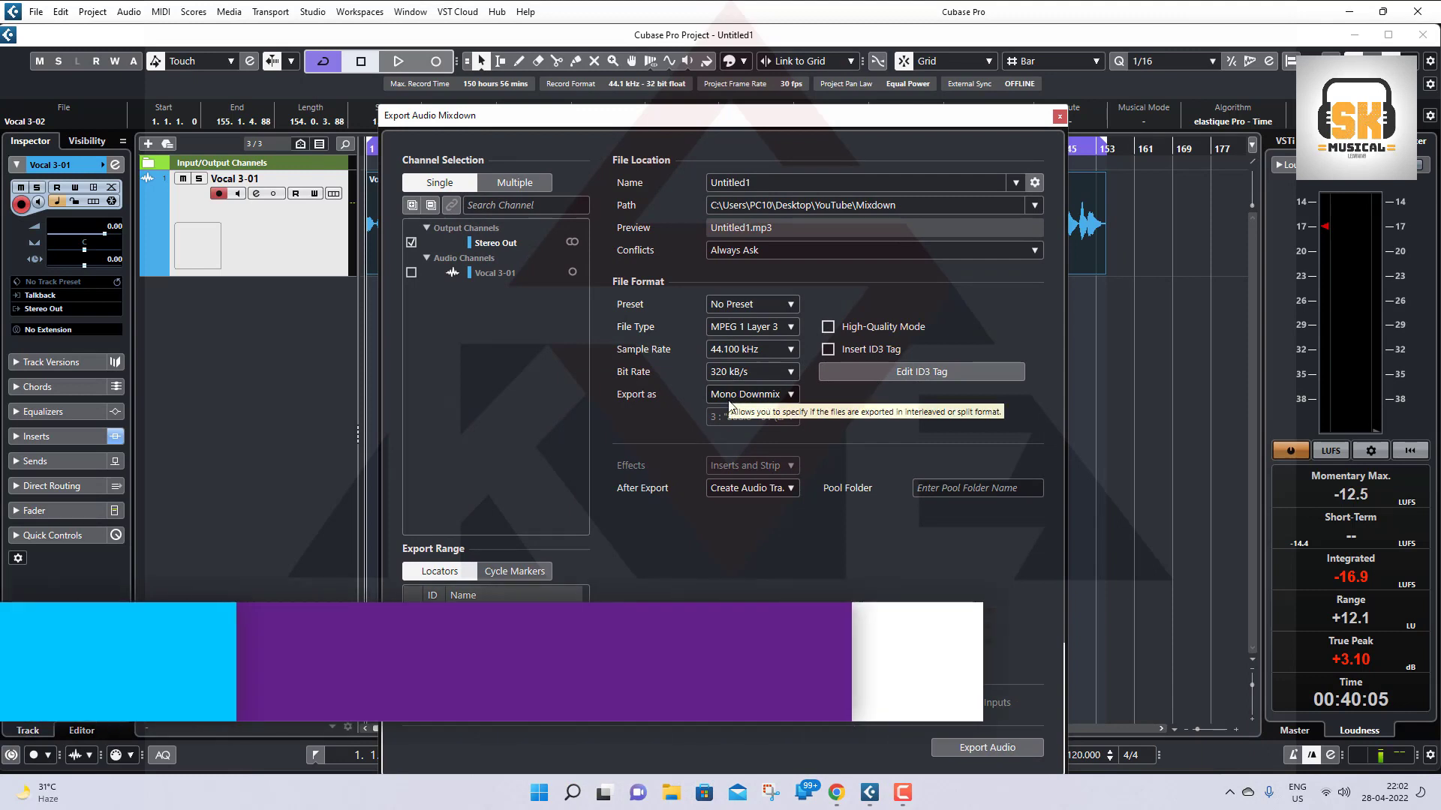
left_click(740, 398)
left_click(740, 396)
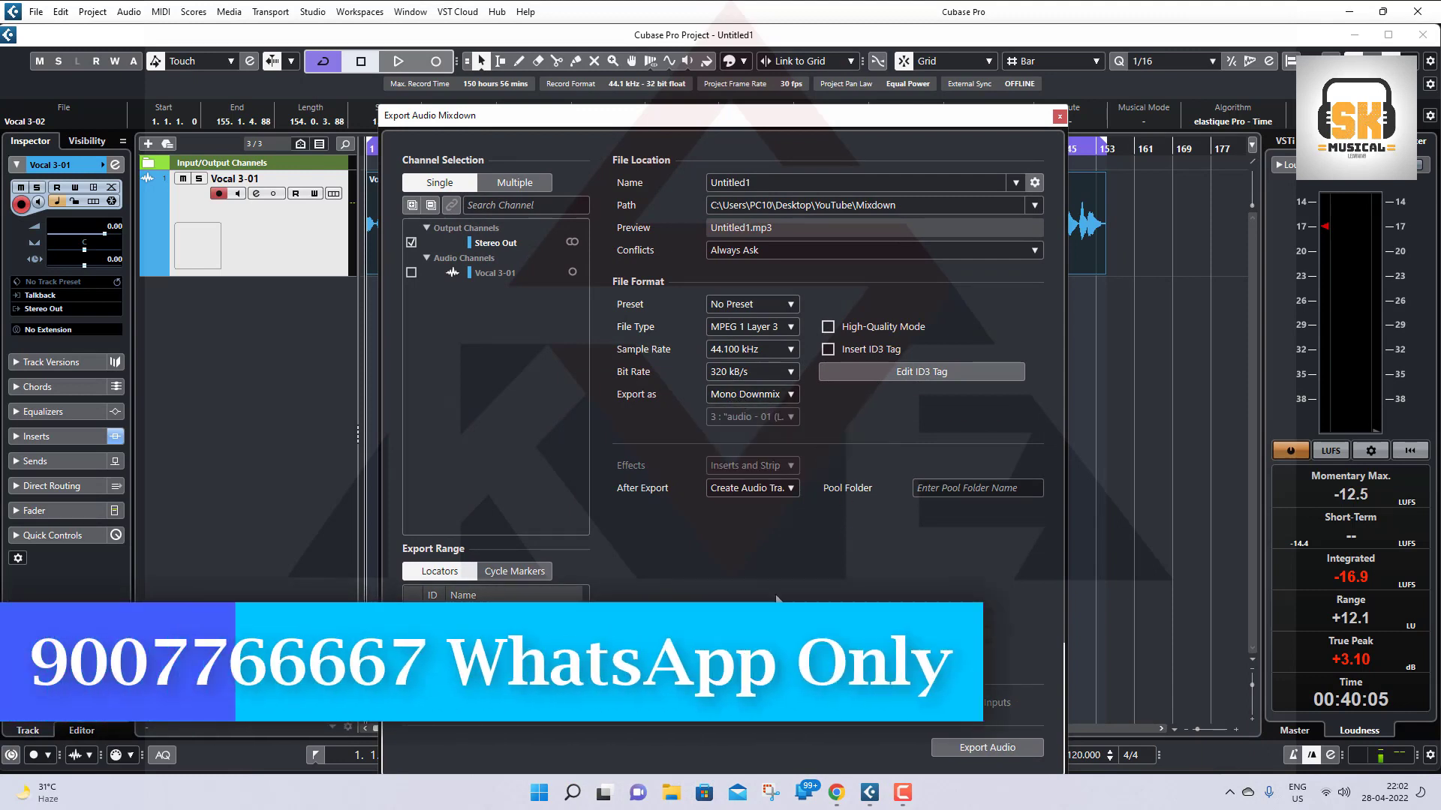
left_click(743, 487)
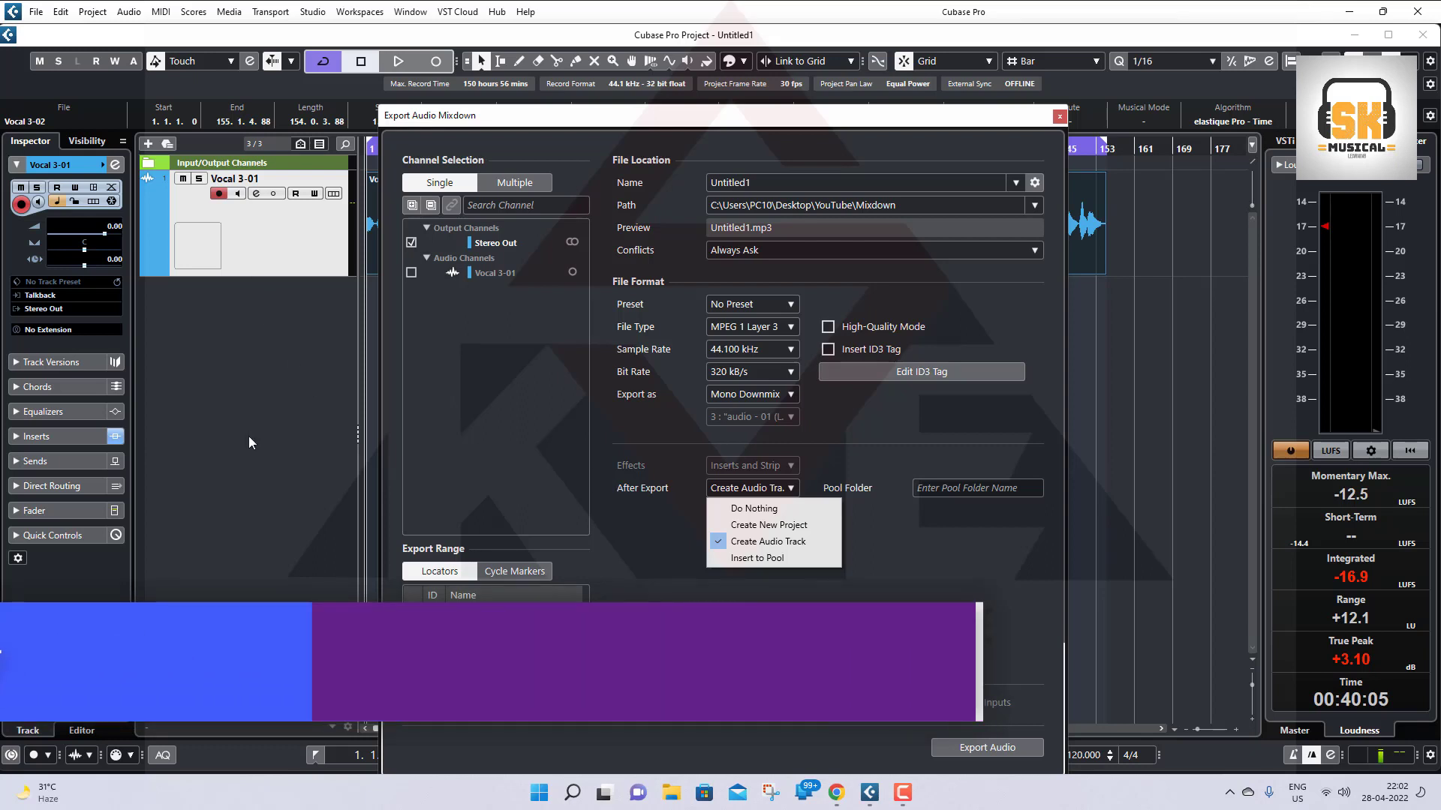
left_click(909, 634)
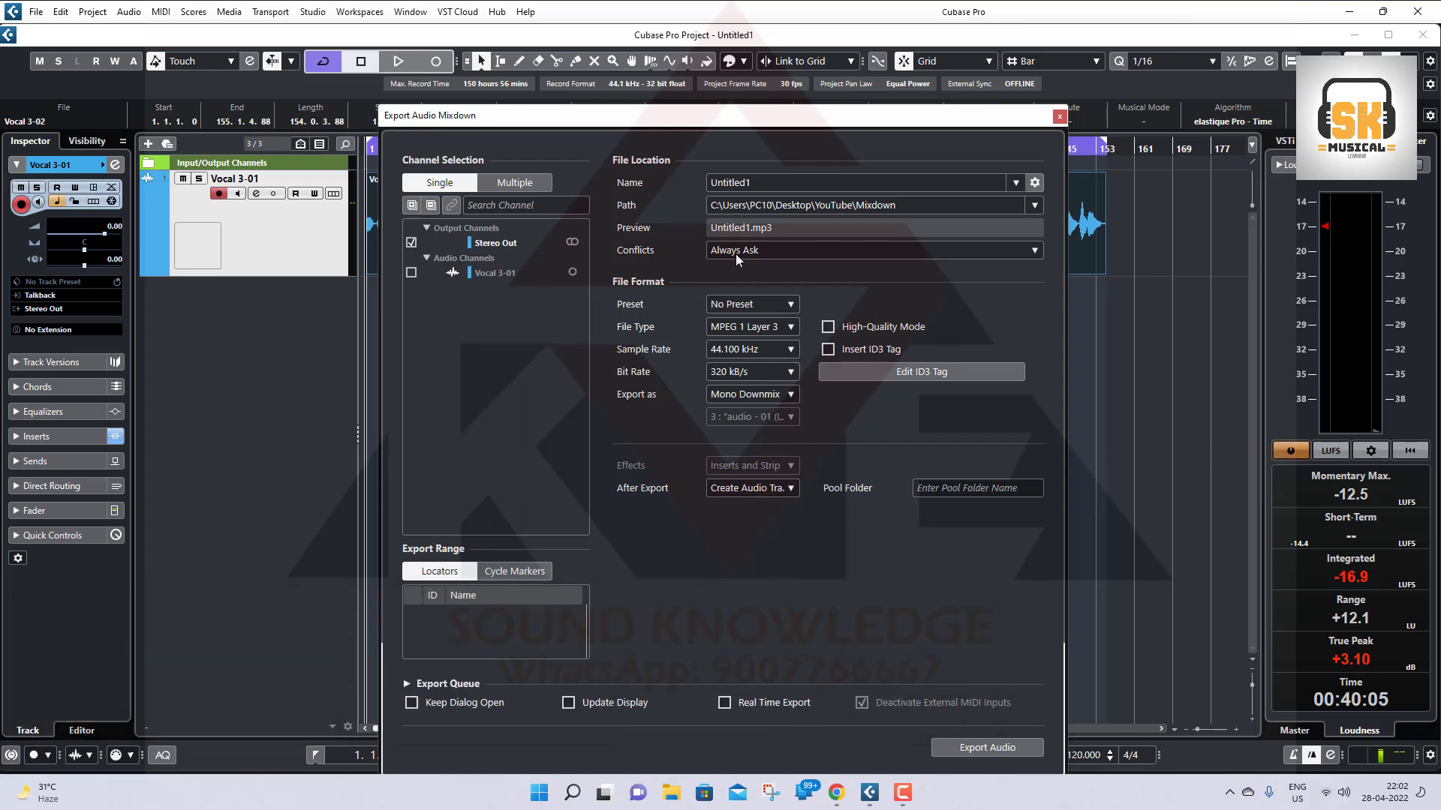
Name the mixdown 123456, set its location to the Desktop and export the audio.
double_click(760, 179)
type("123456")
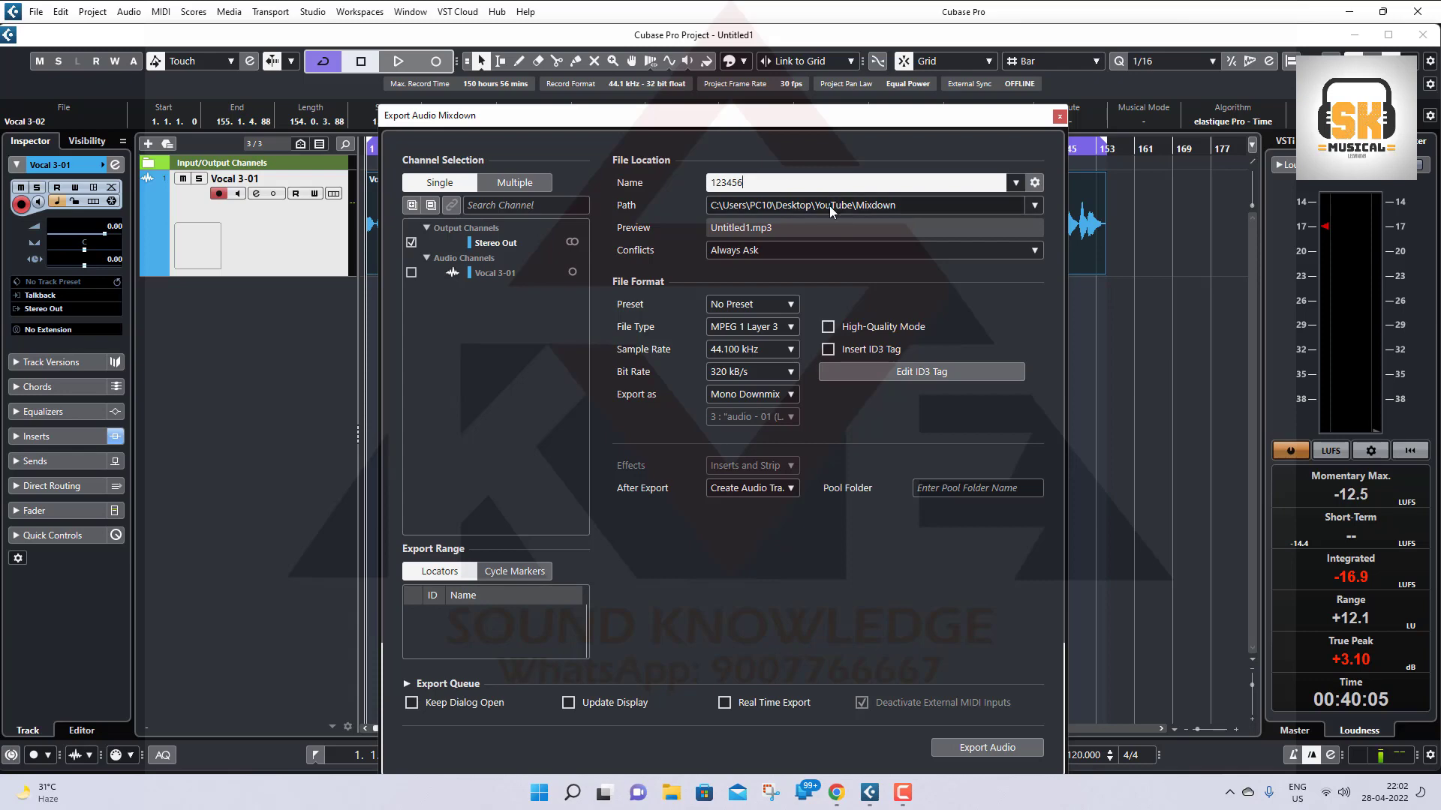
left_click(881, 206)
scroll(330, 338, "up", 3)
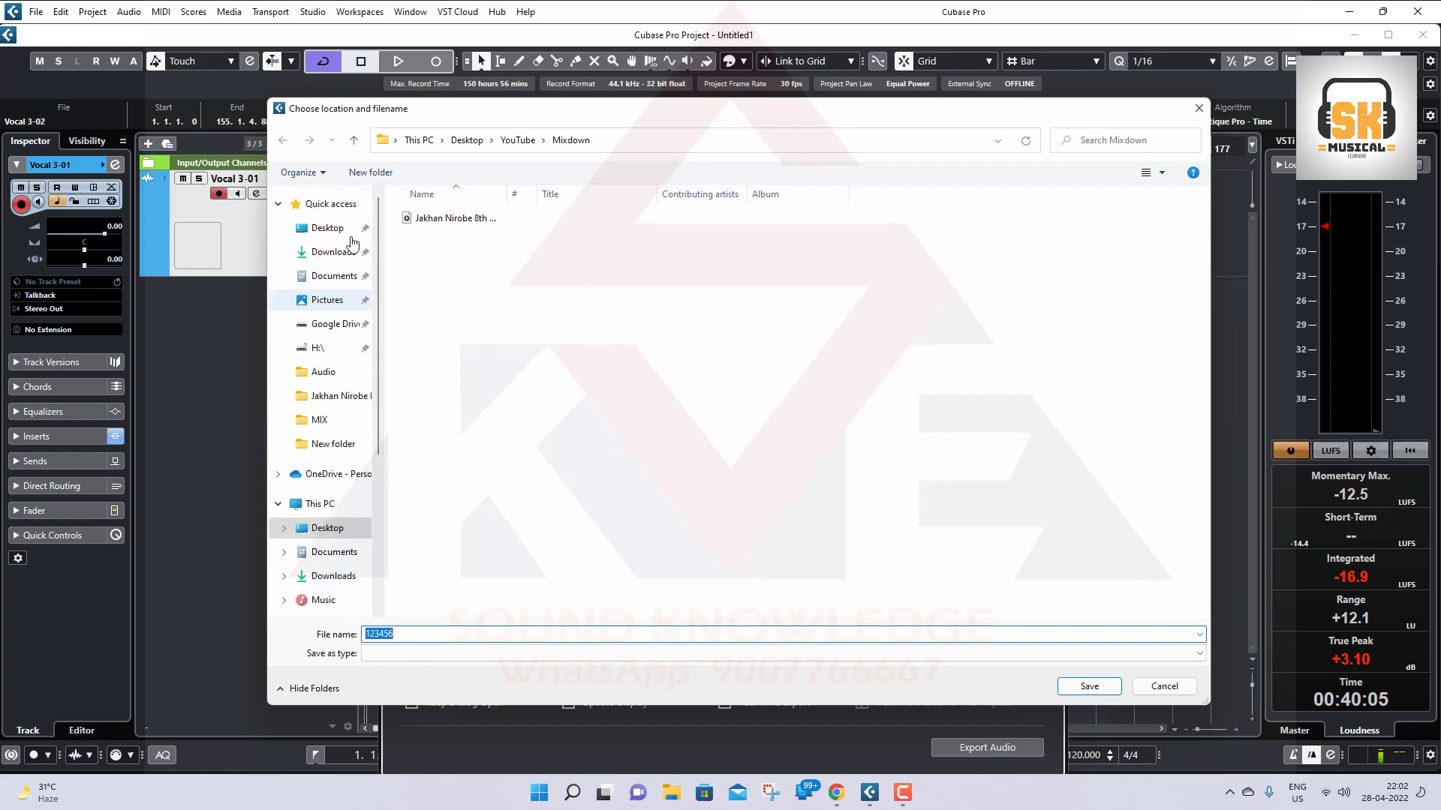
left_click(327, 227)
left_click(1089, 686)
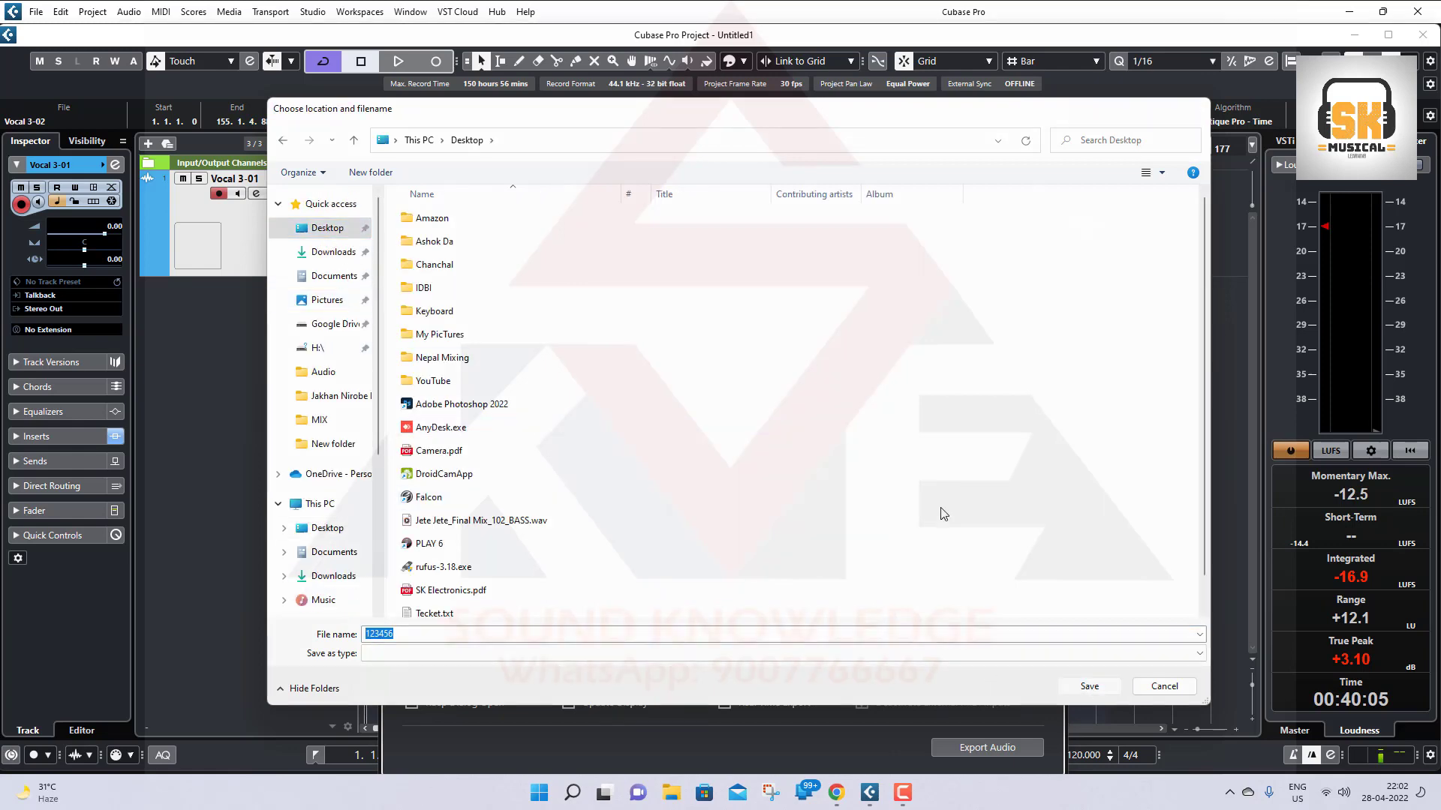
left_click(998, 754)
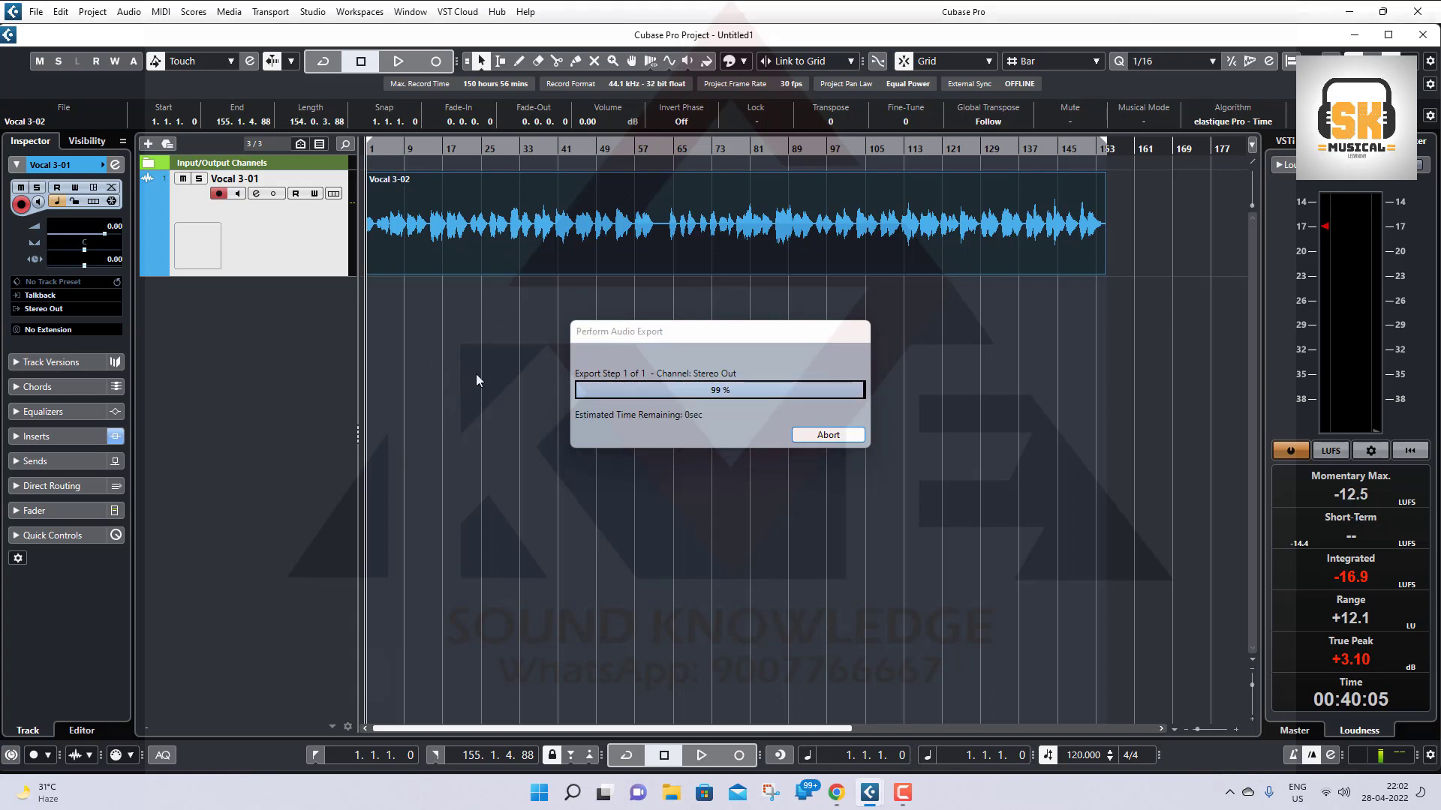
left_click(826, 520)
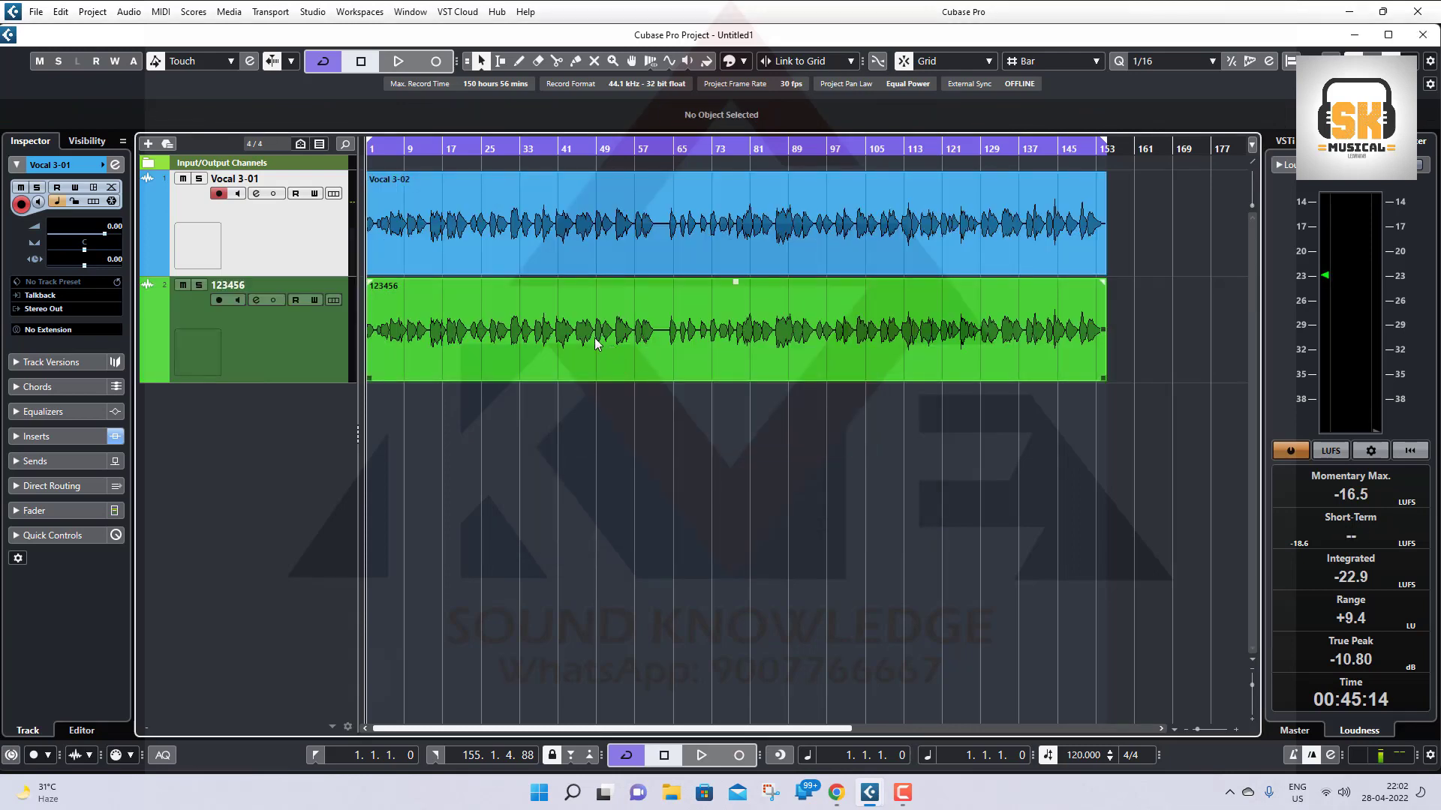
Enlarge the heights of the Vocal 3-01 and 123456 tracks to show both waveforms in more detail.
left_click(595, 343)
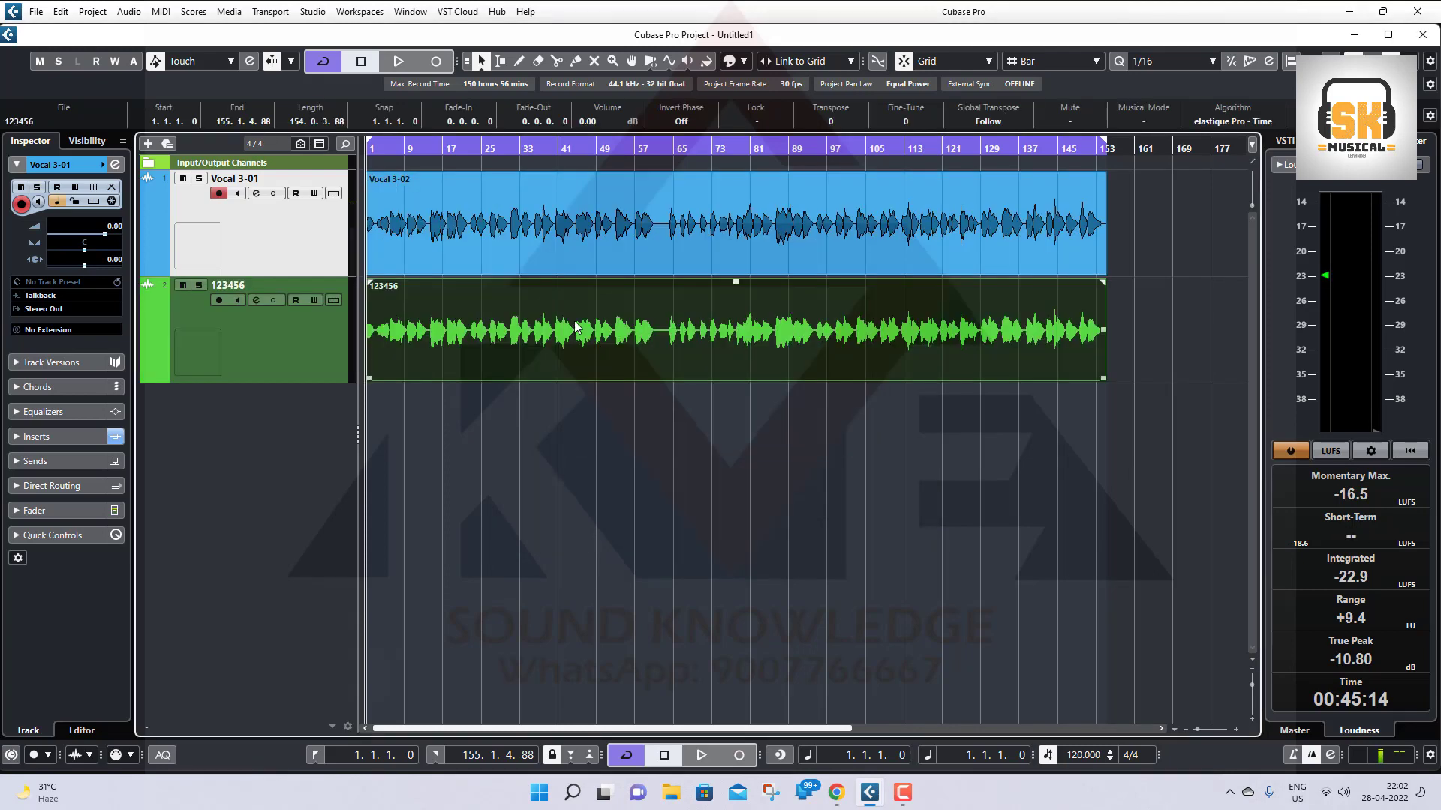
left_click(676, 224)
left_click(780, 453)
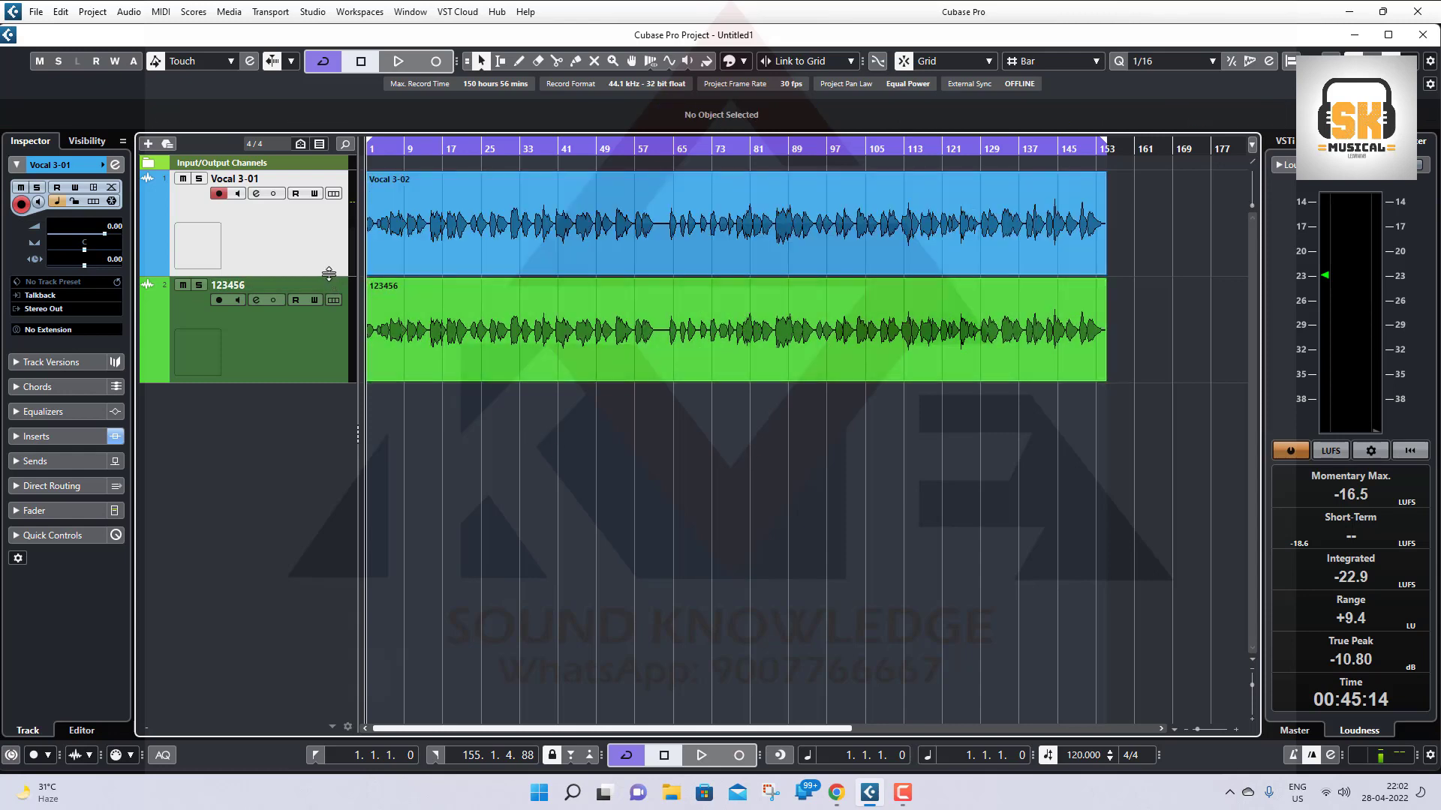
left_click_drag(329, 278, 332, 349)
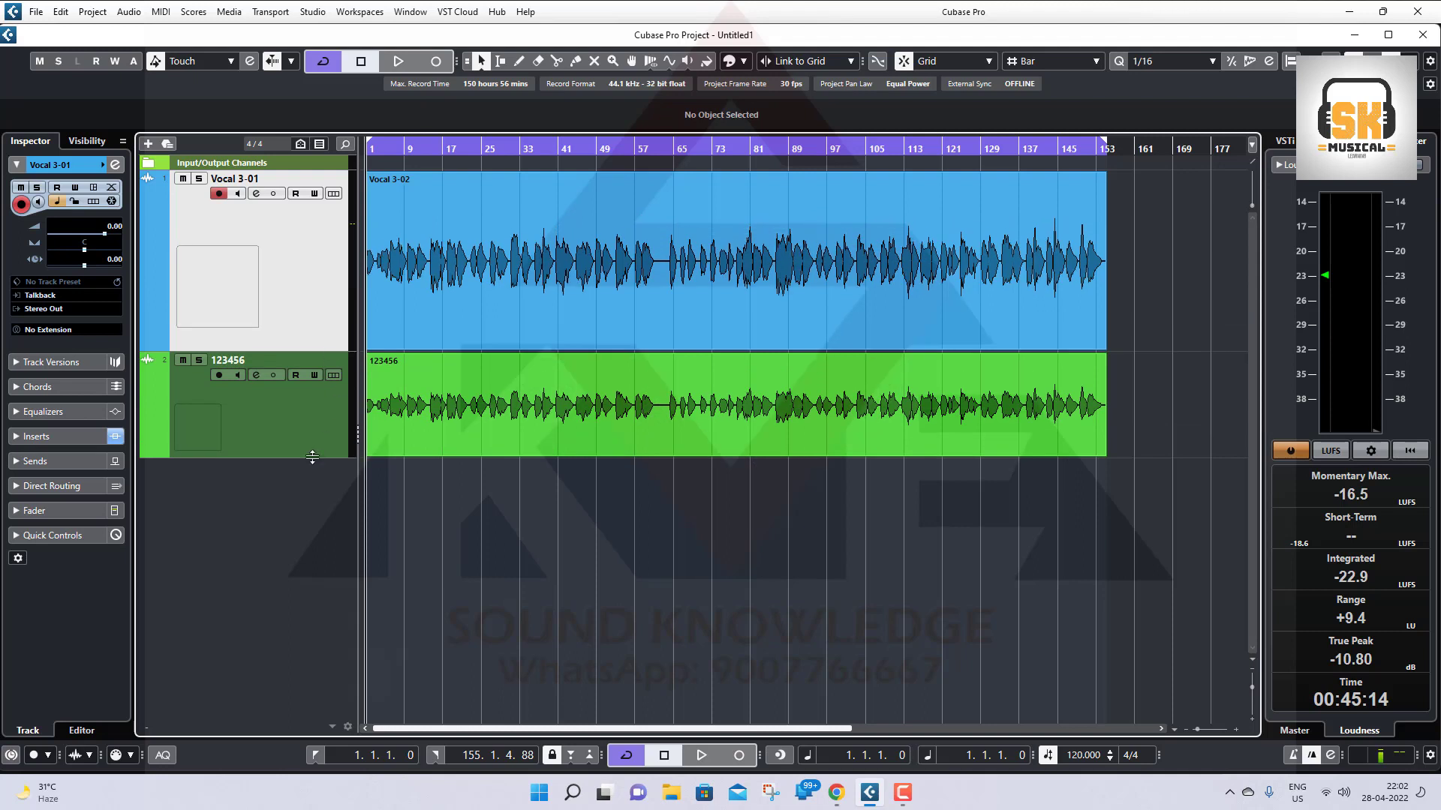
left_click_drag(312, 456, 303, 552)
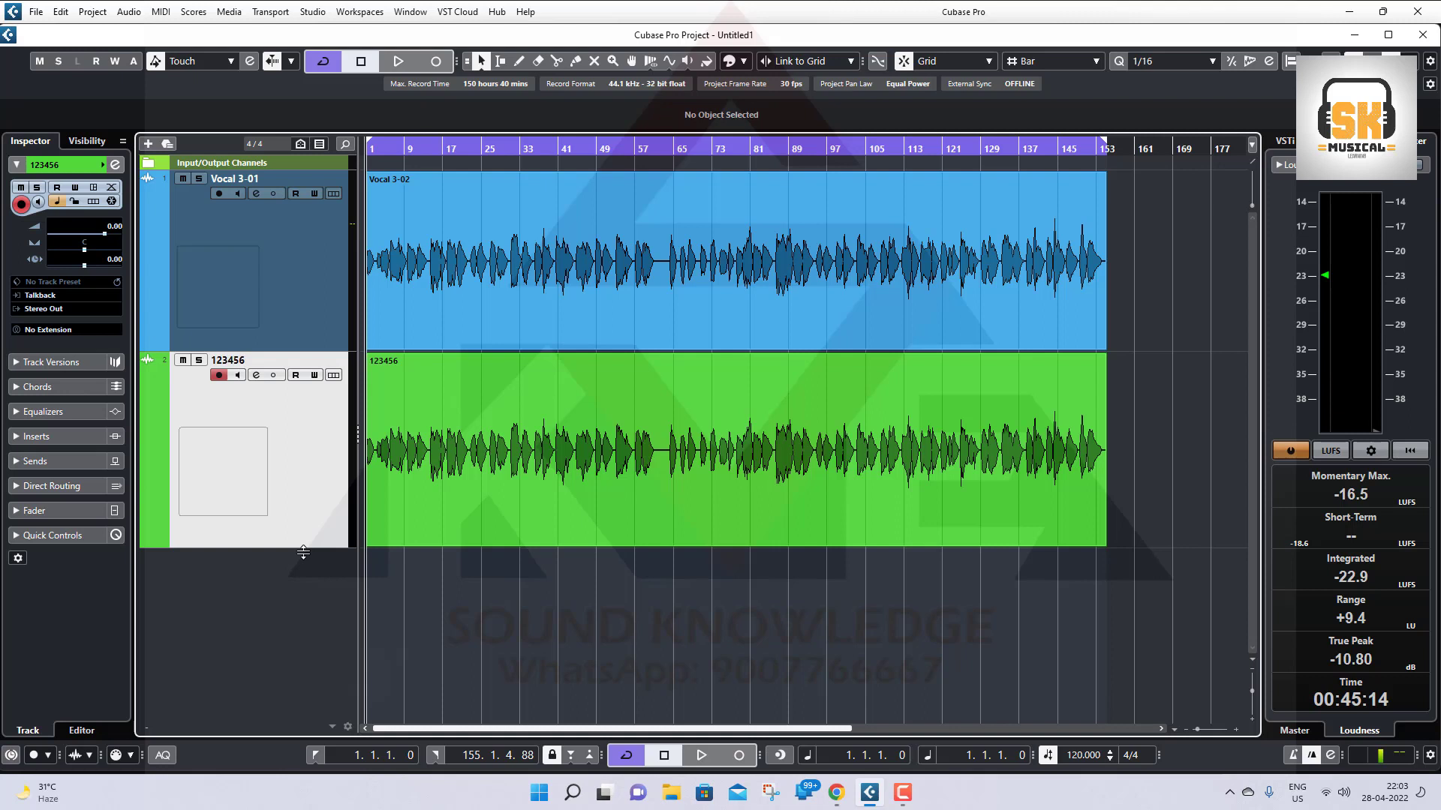
Compare the waveform peak near the end of bar 37 on Vocal 3-01 and 123456 by range-selecting it on each track.
left_click(394, 360)
left_click(471, 210)
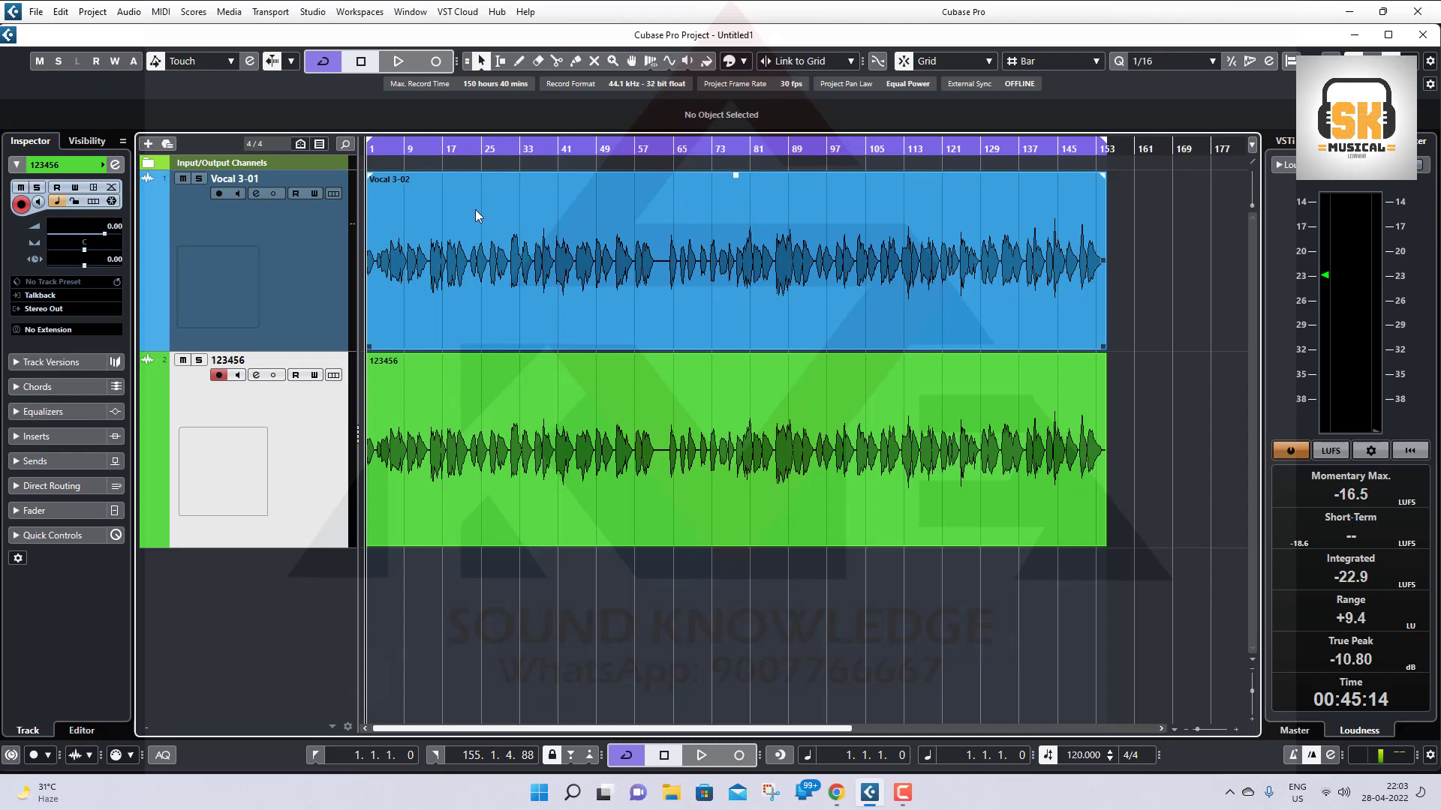
left_click(544, 163)
left_click_drag(533, 151, 530, 191)
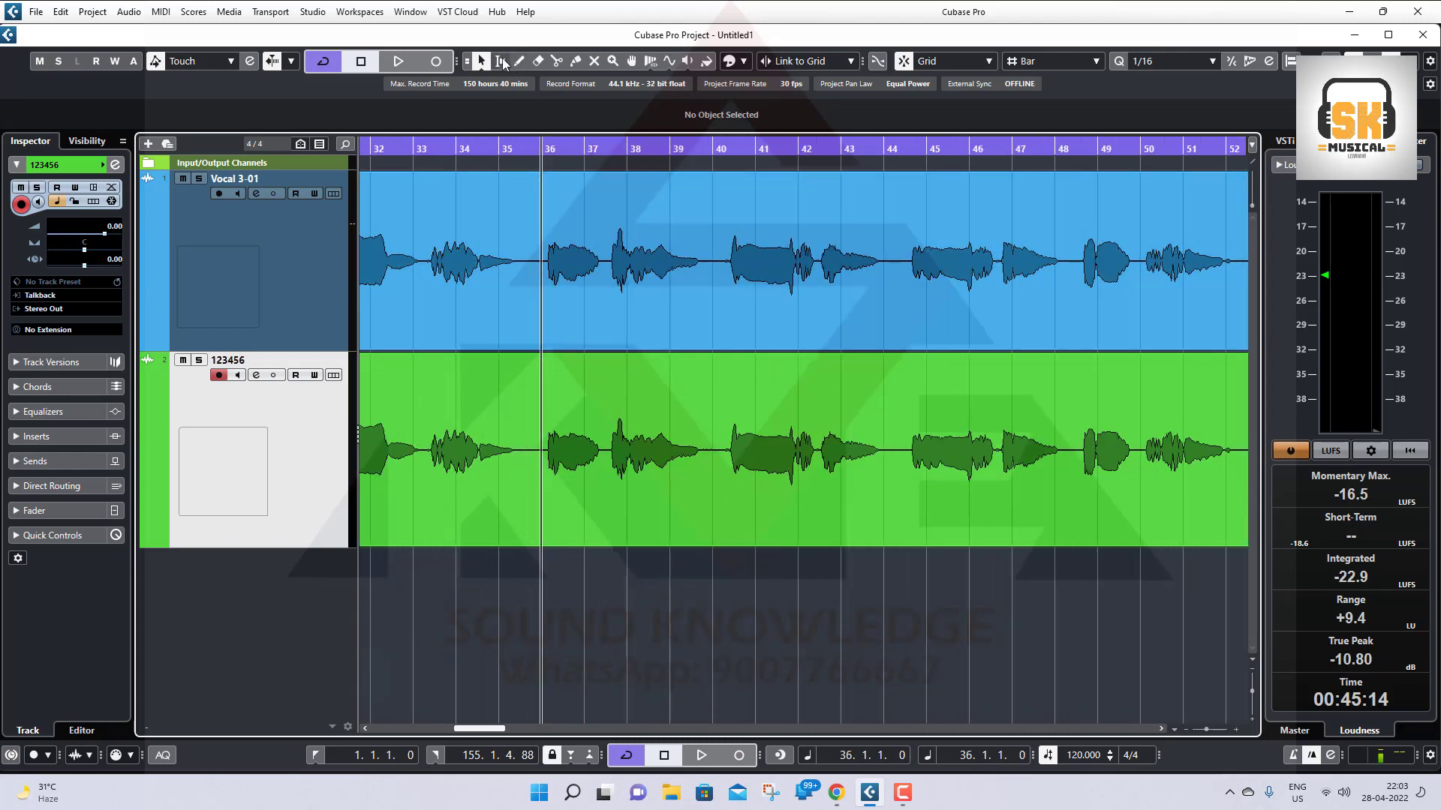
left_click(500, 60)
left_click(615, 261)
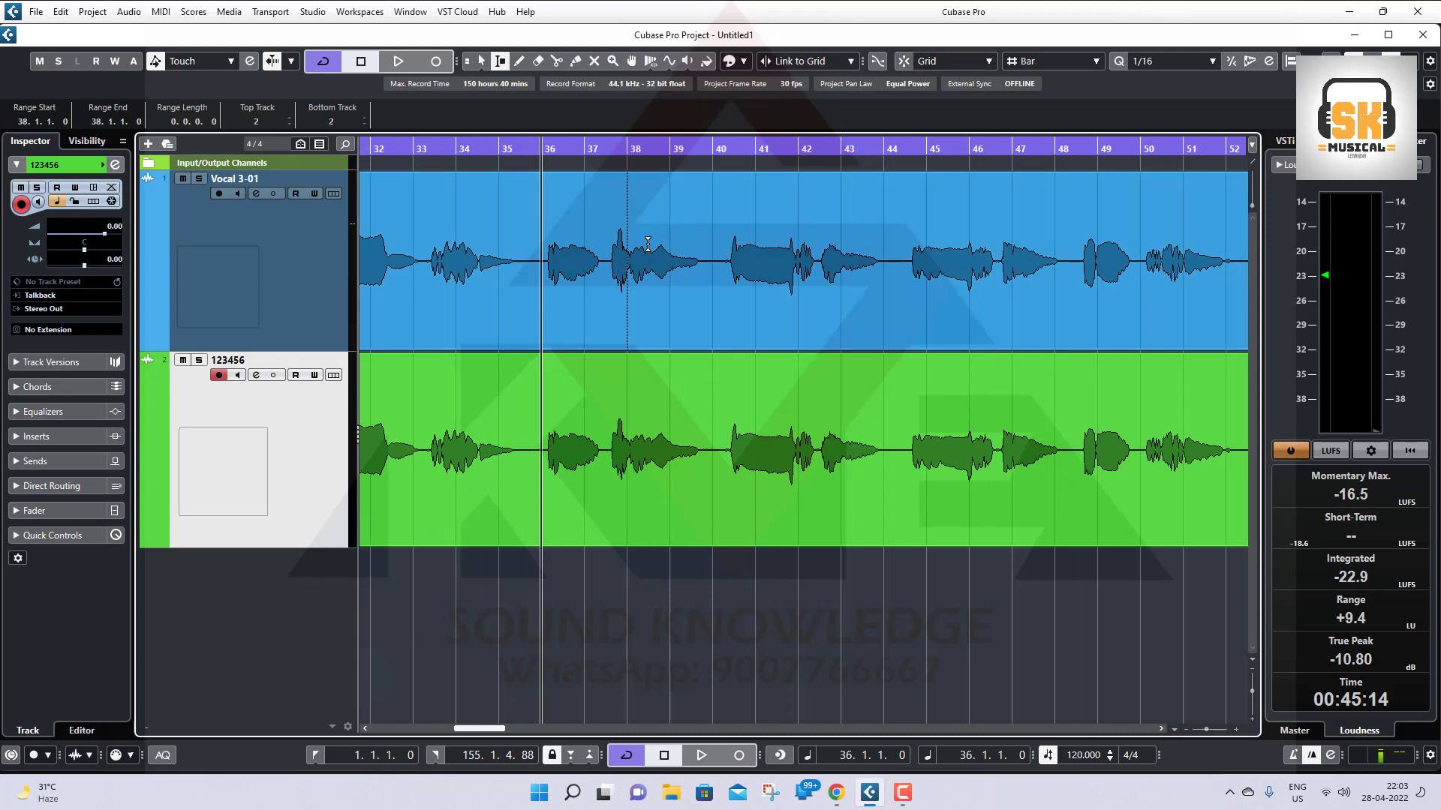
left_click_drag(609, 263, 626, 262)
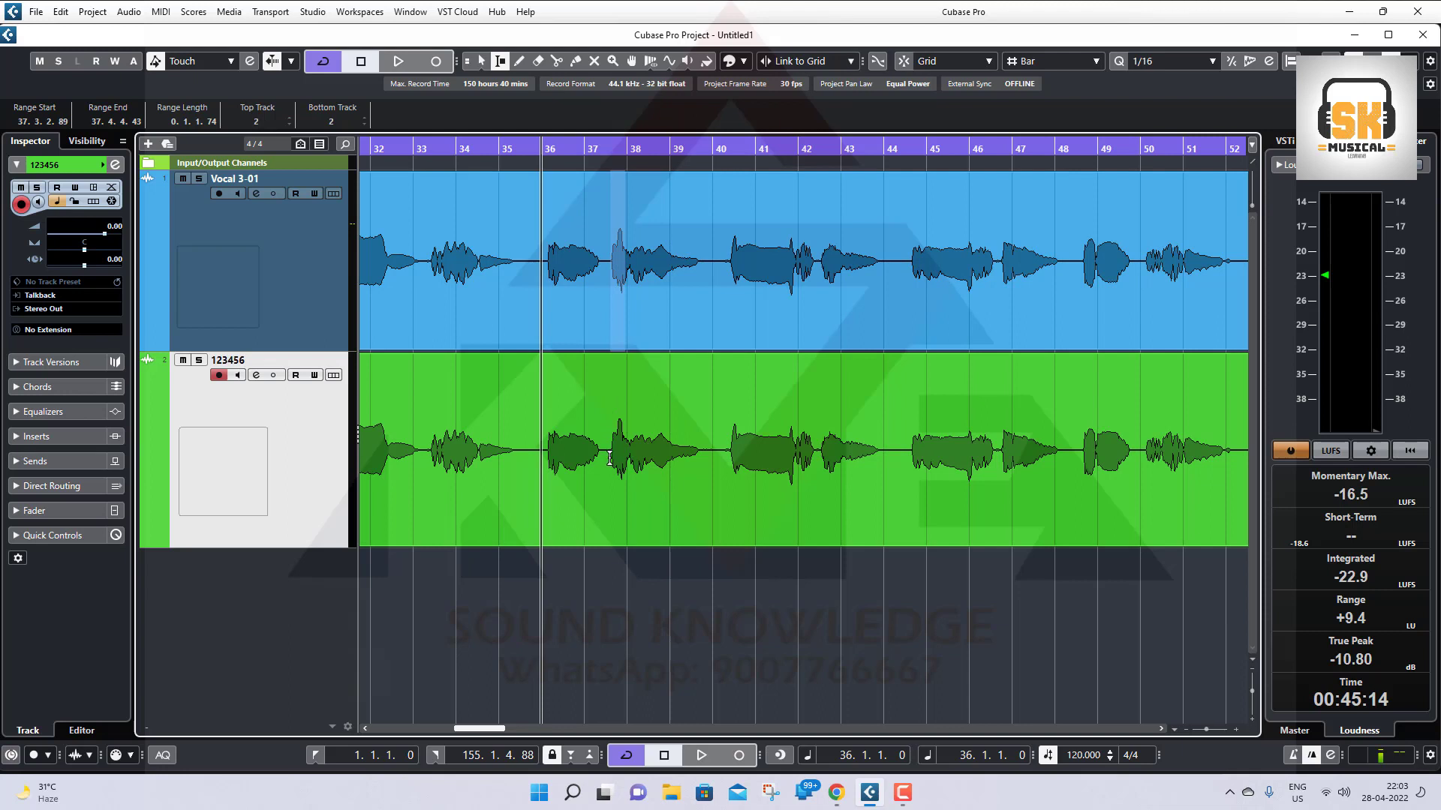
left_click_drag(610, 459, 627, 459)
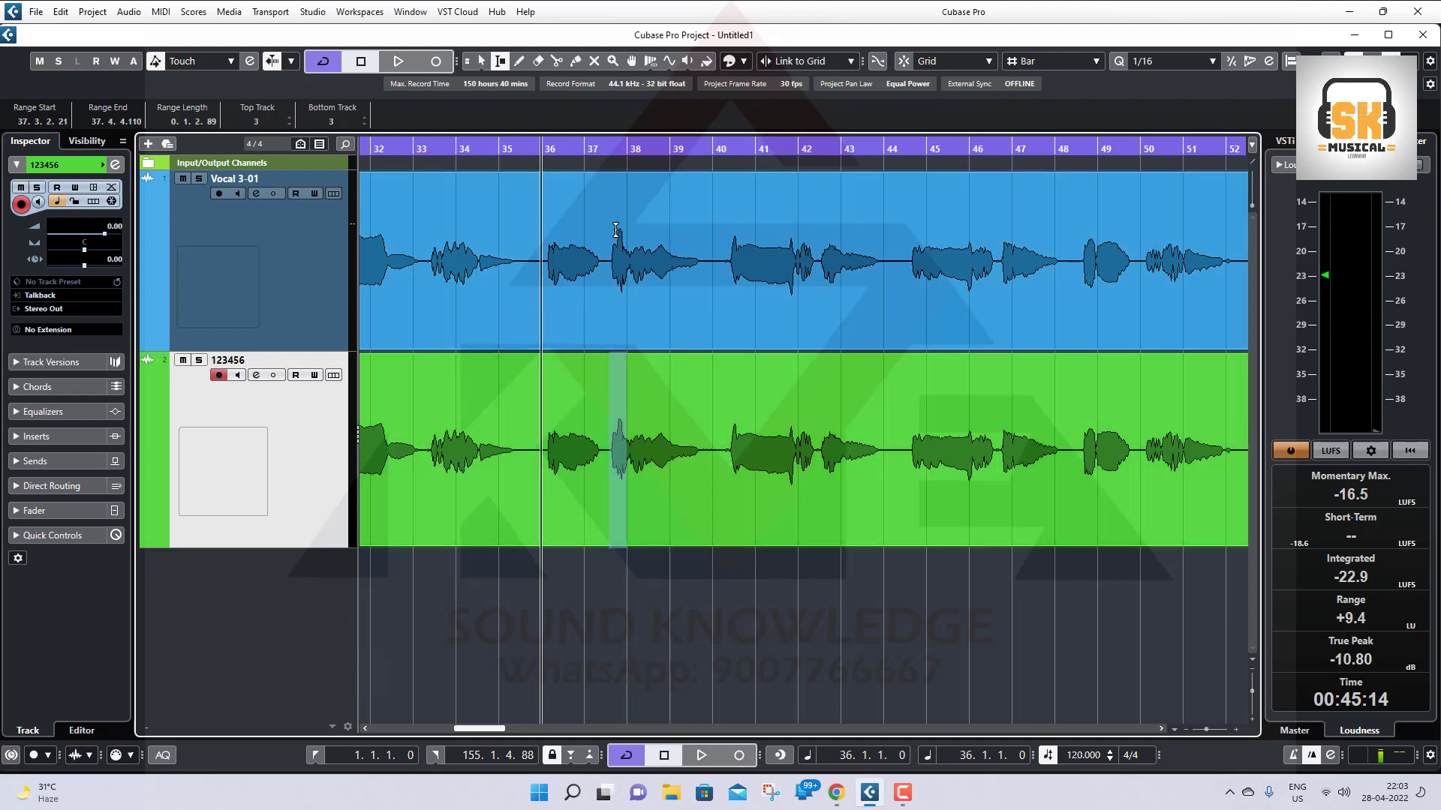
left_click_drag(615, 231, 625, 234)
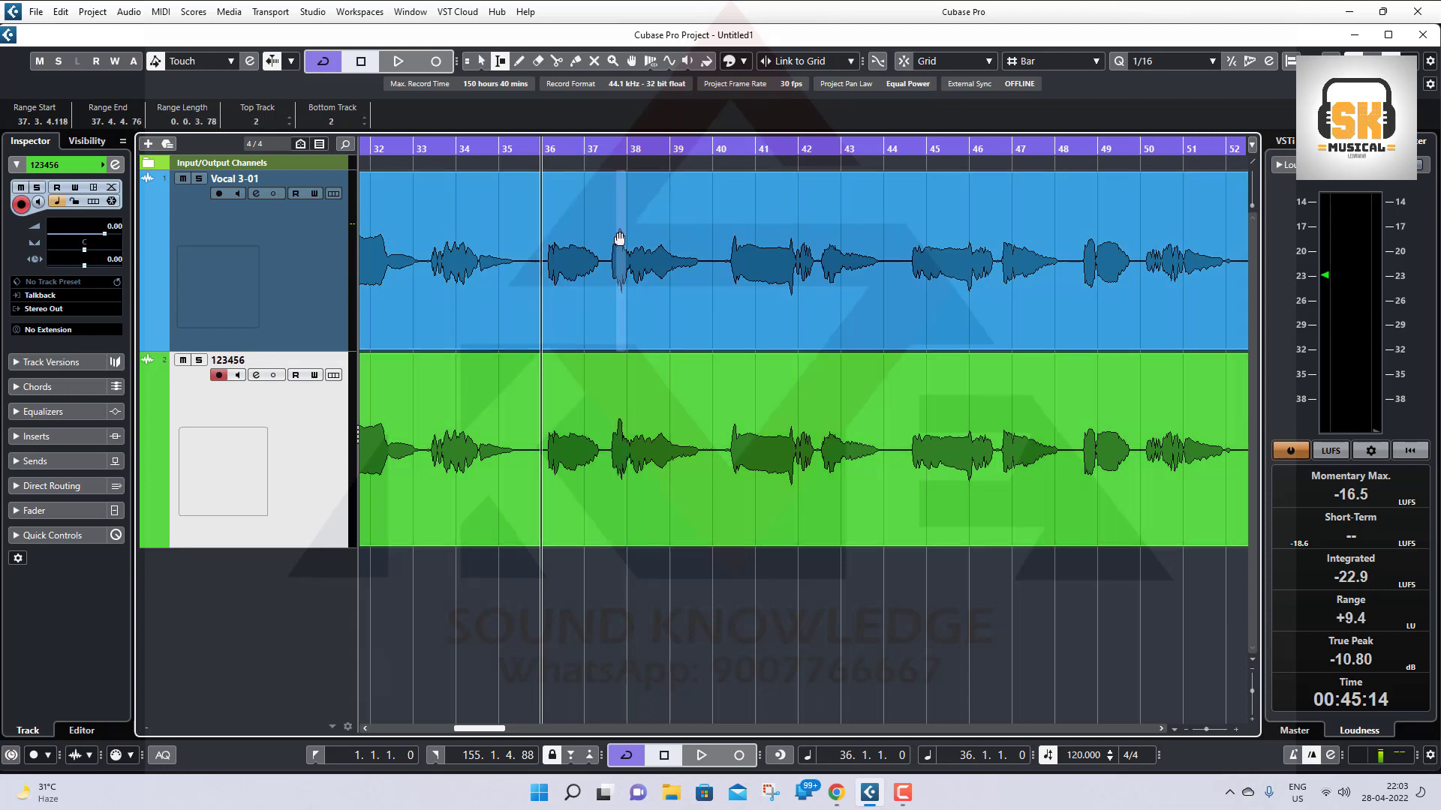
left_click_drag(610, 443, 623, 444)
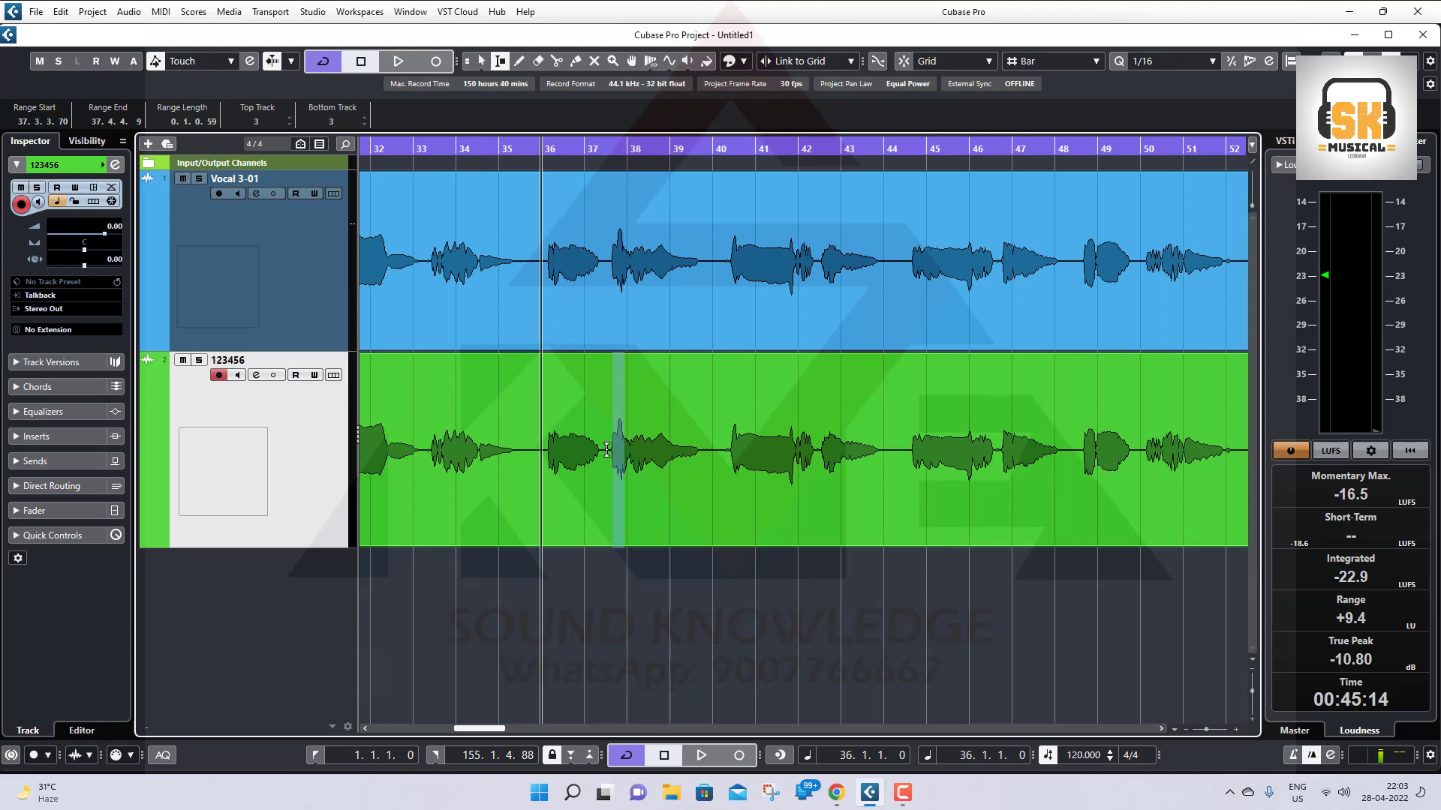
Review the C1 compressor's attack setting on Vocal 3-01, and close the plug-in and channel settings windows.
left_click(263, 213)
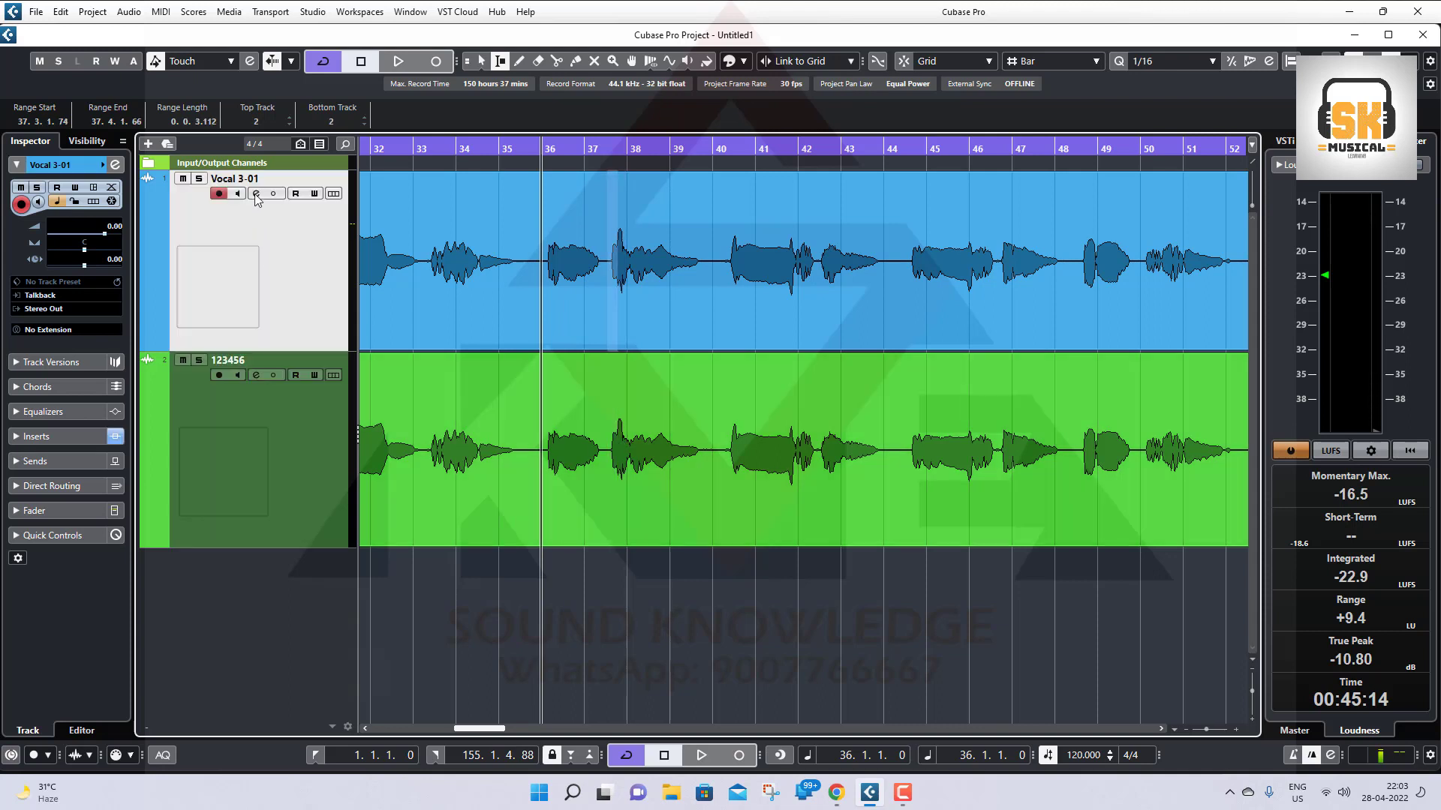
left_click(256, 197)
left_click(301, 298)
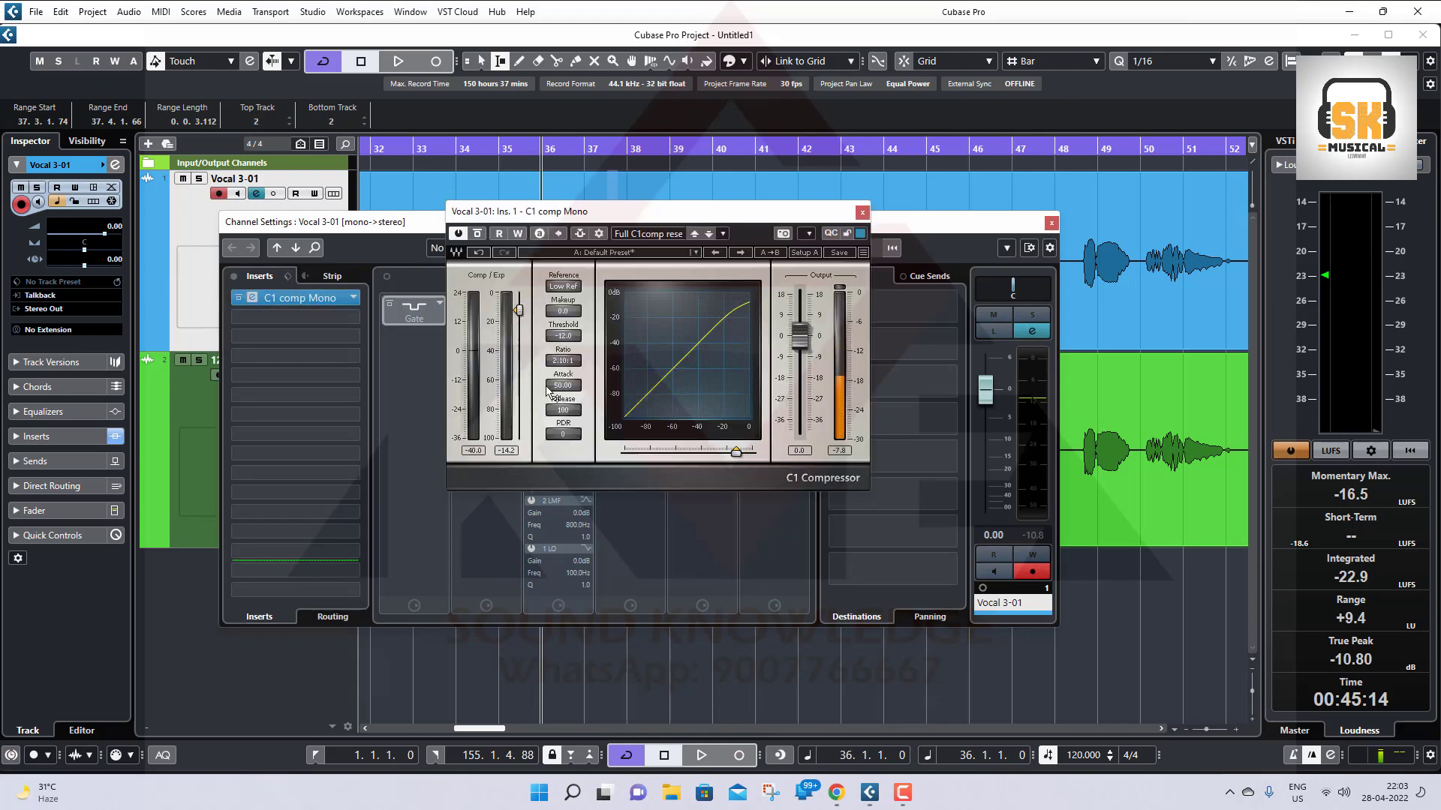
left_click(862, 213)
left_click(1051, 223)
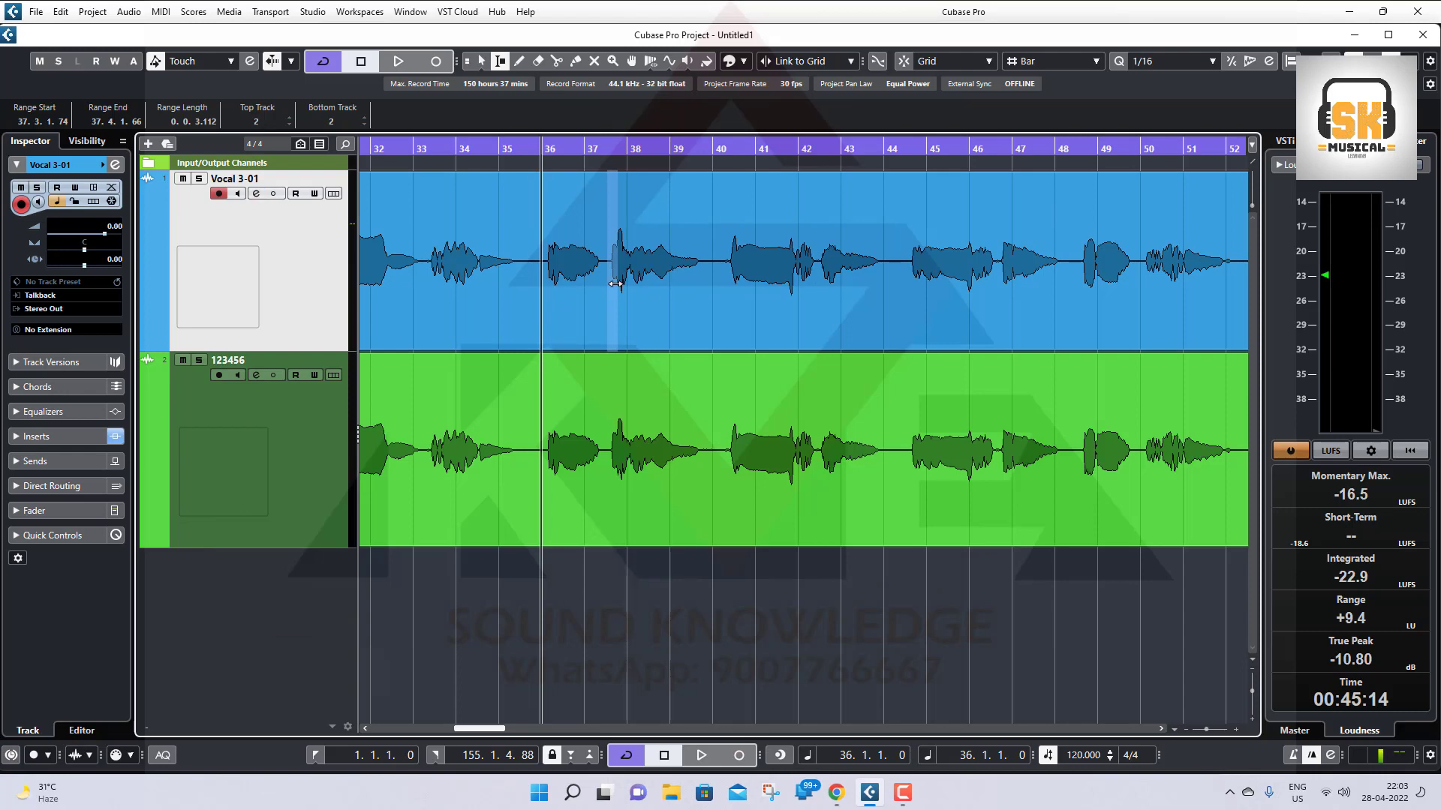
Examine the phrase from about bar 79 to bar 81 by range-selecting it on 123456 and comparing it with Vocal 3-01.
key("g")
key("g")
key("g")
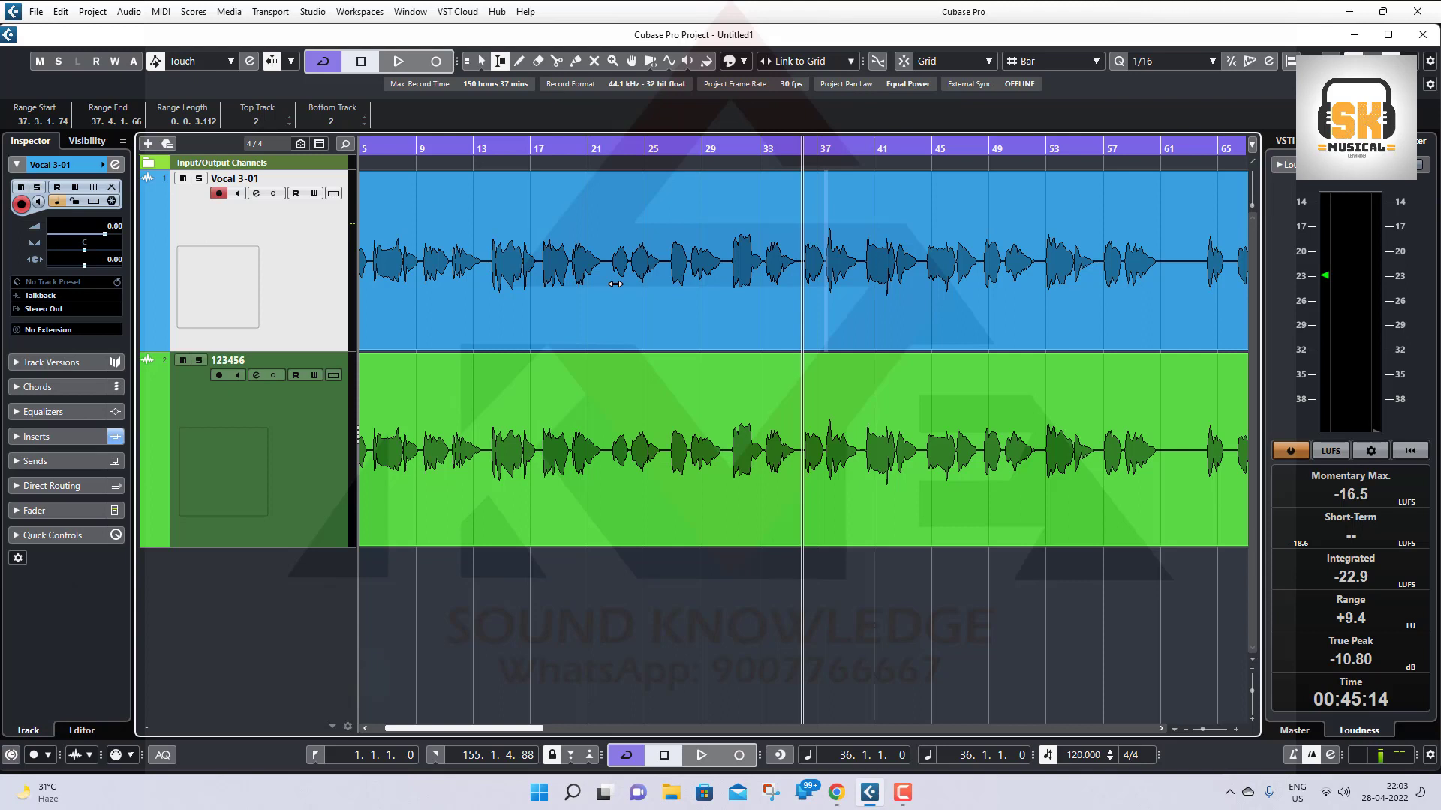
left_click(285, 501)
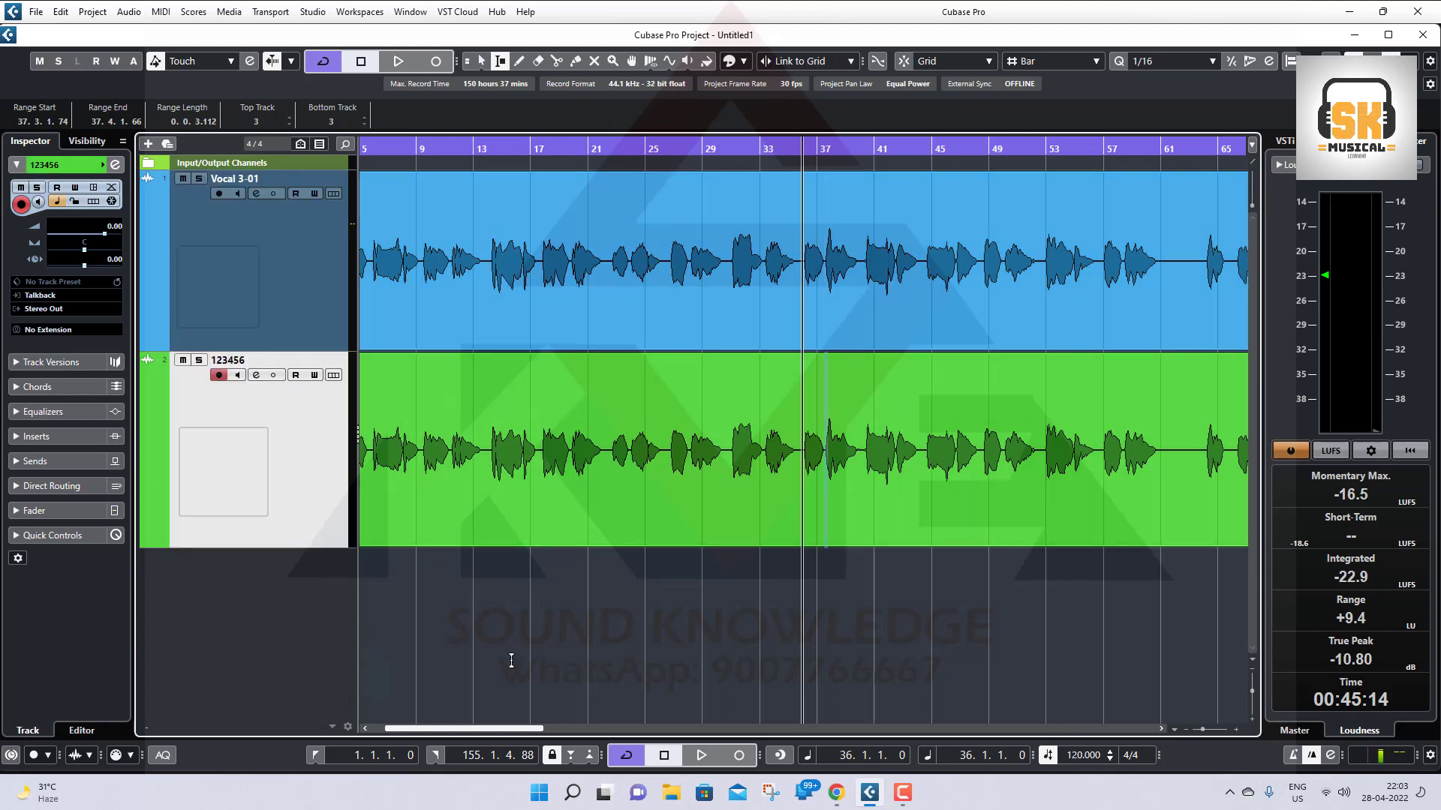
left_click_drag(517, 728, 618, 720)
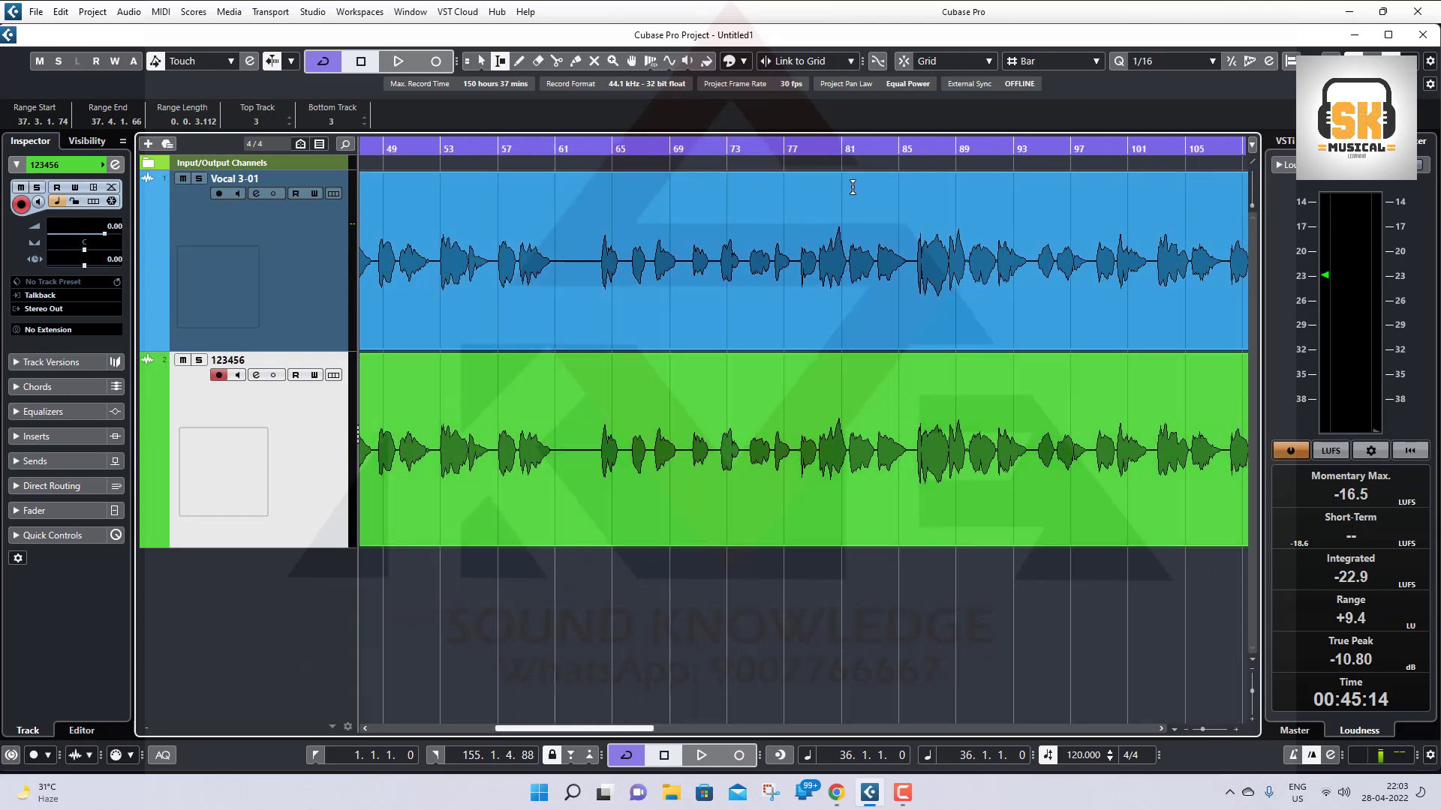
left_click_drag(844, 149, 845, 185)
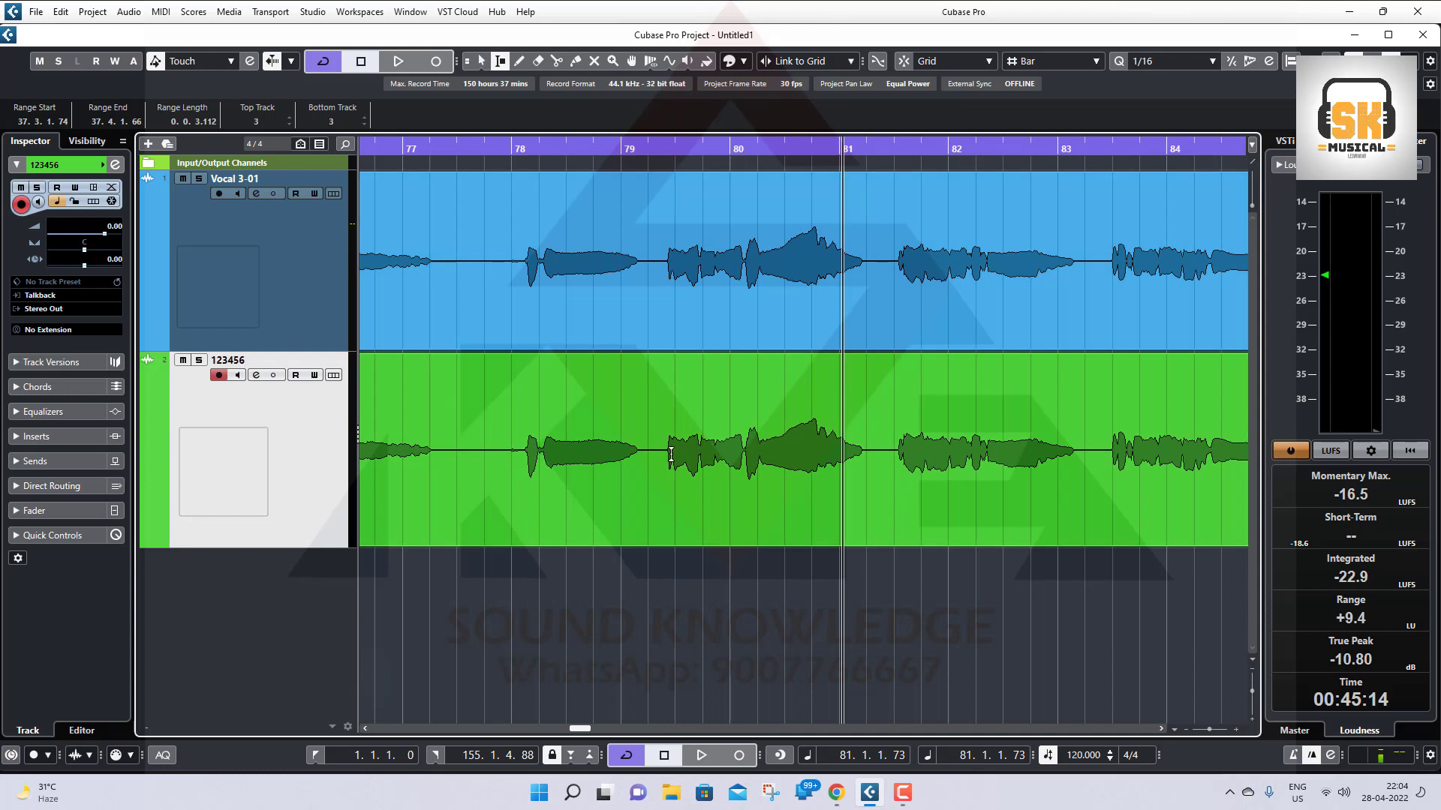
left_click_drag(671, 455, 863, 456)
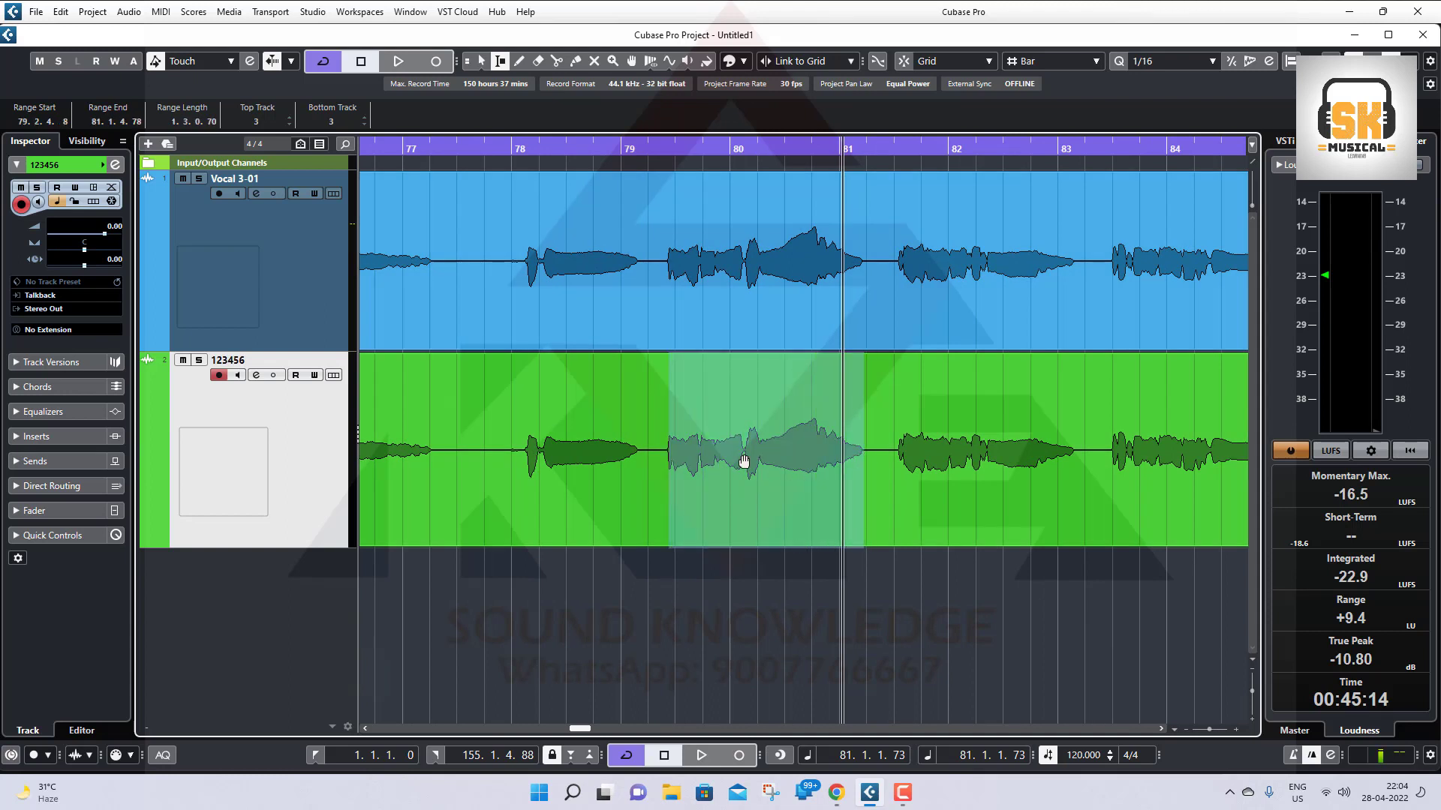
left_click_drag(668, 449, 662, 449)
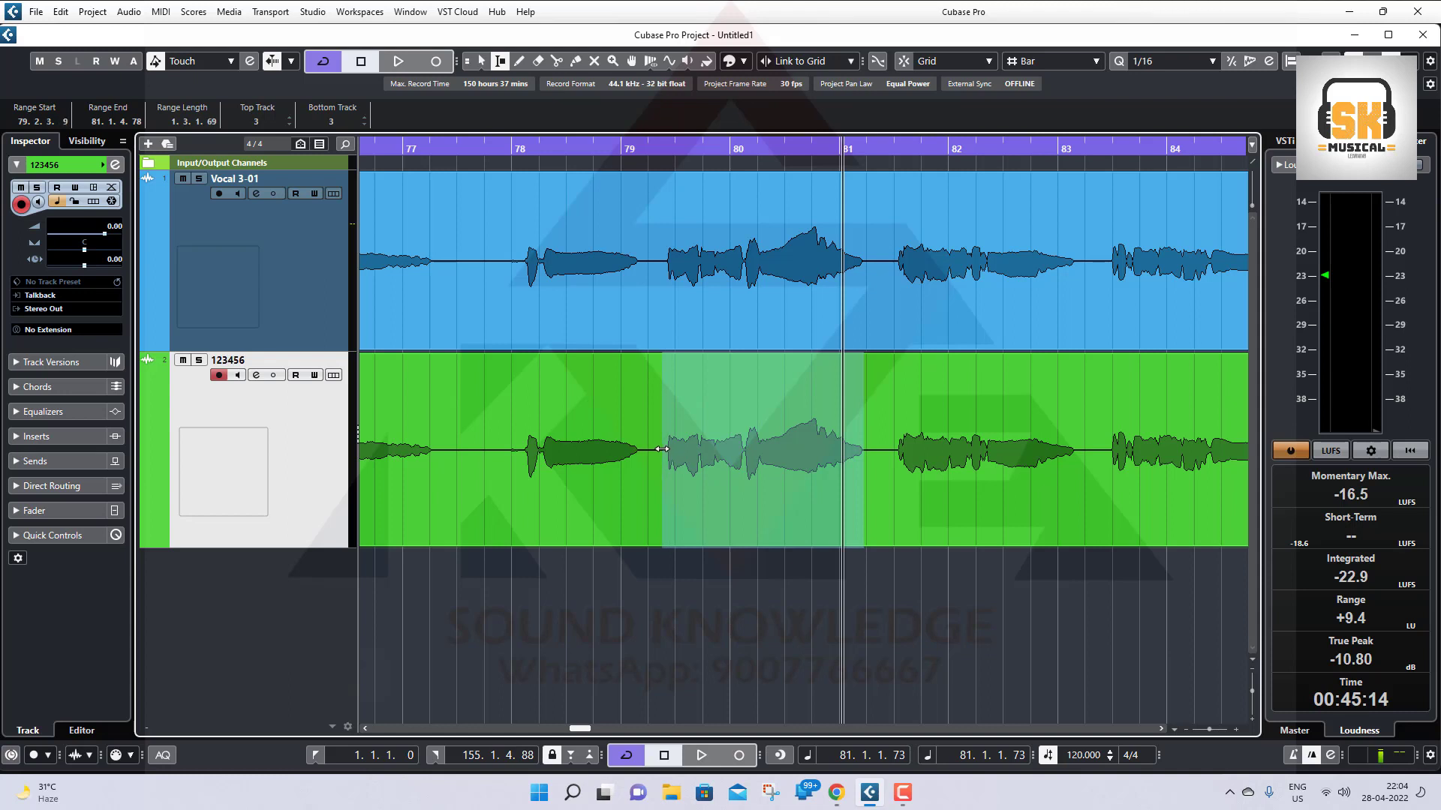
left_click(718, 499)
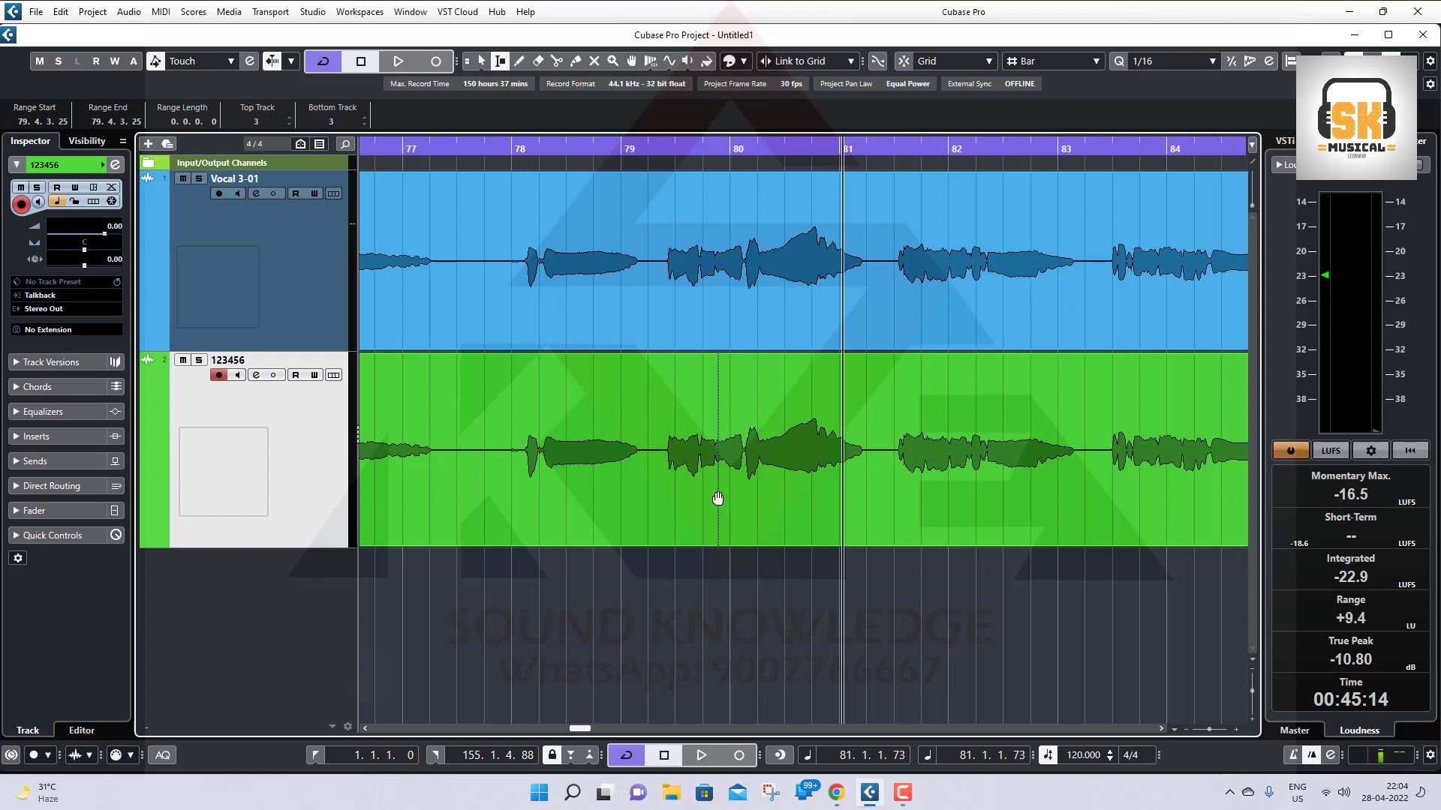
left_click(668, 275)
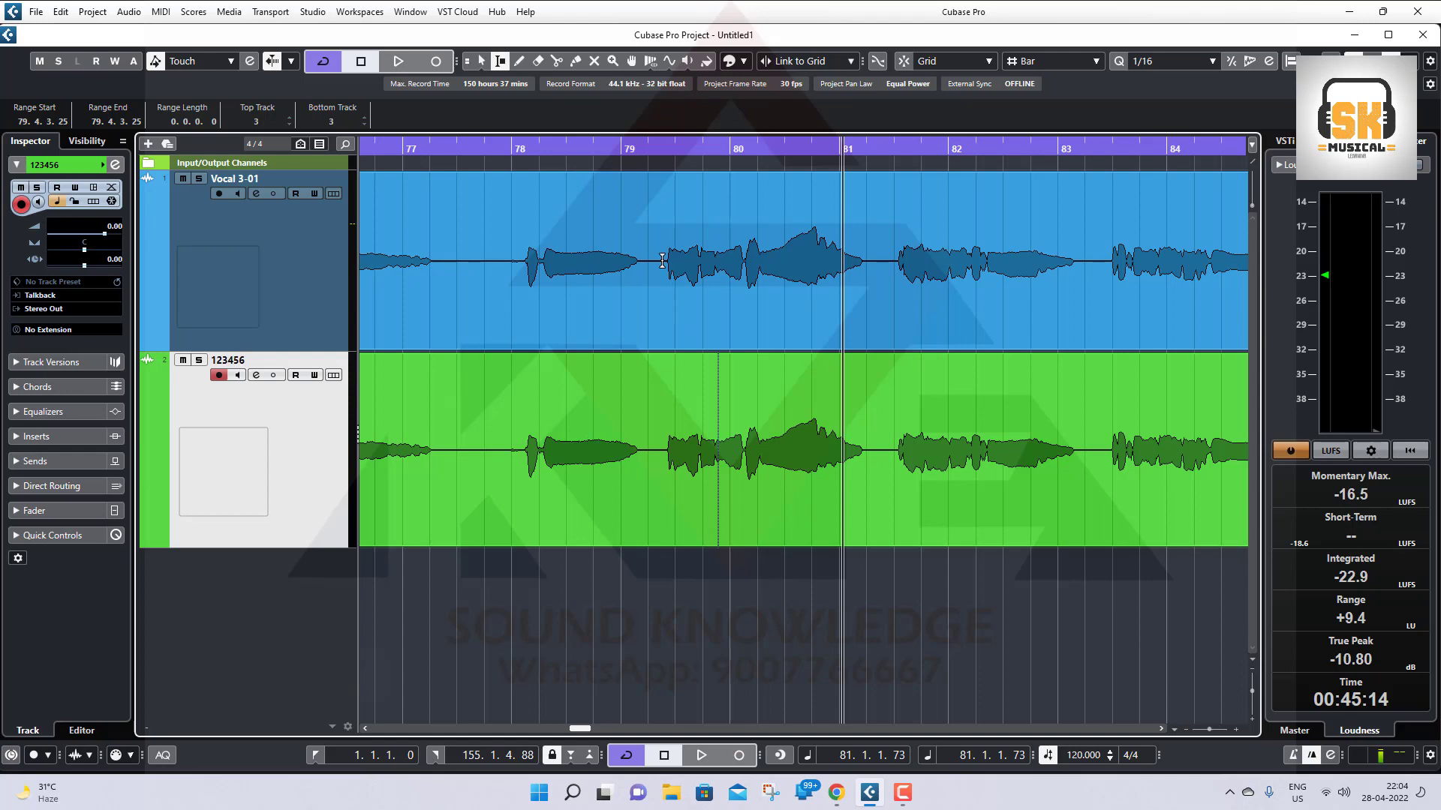
Solo the Vocal 3-01 track and start playback from just after bar 79.
left_click(290, 269)
left_click(199, 178)
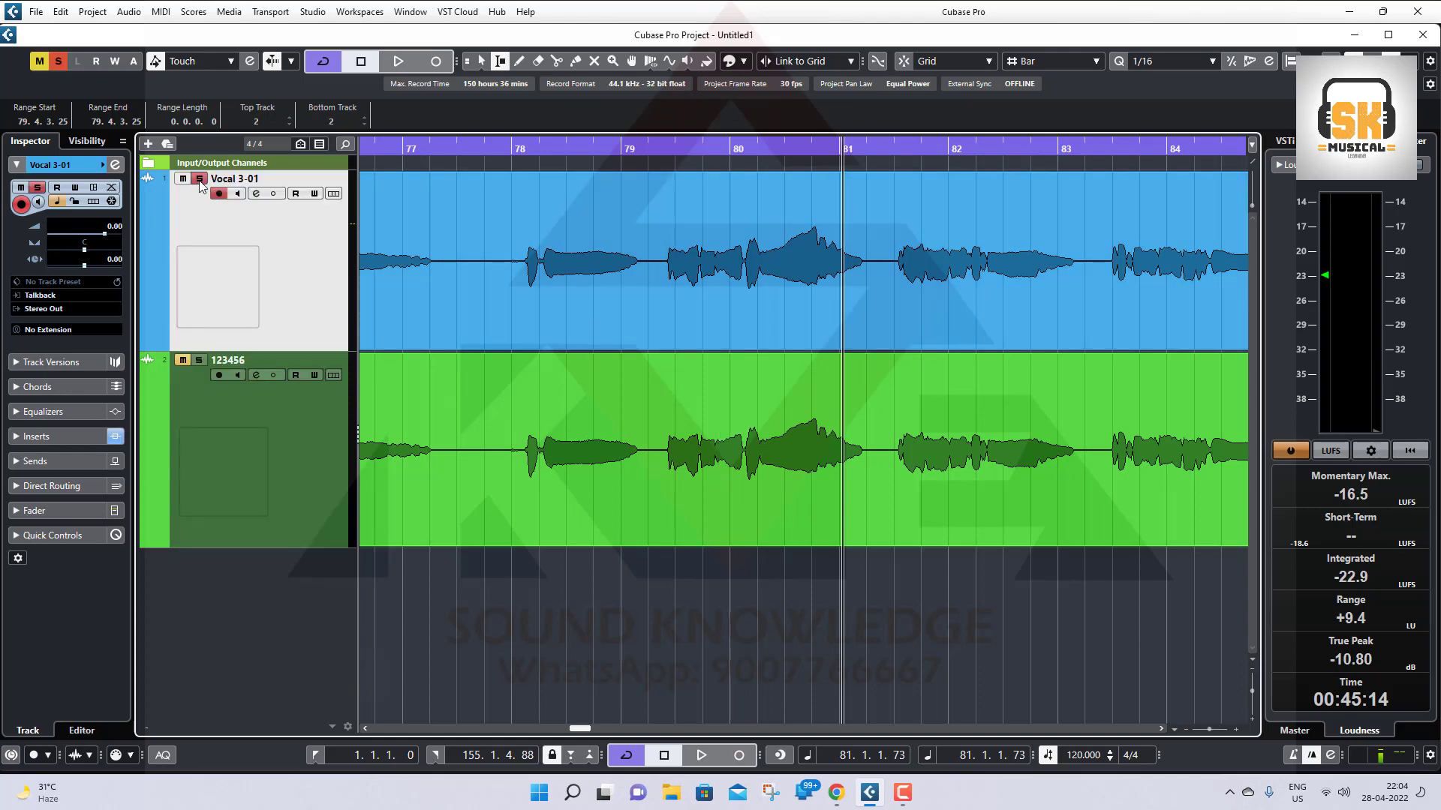
double_click(653, 148)
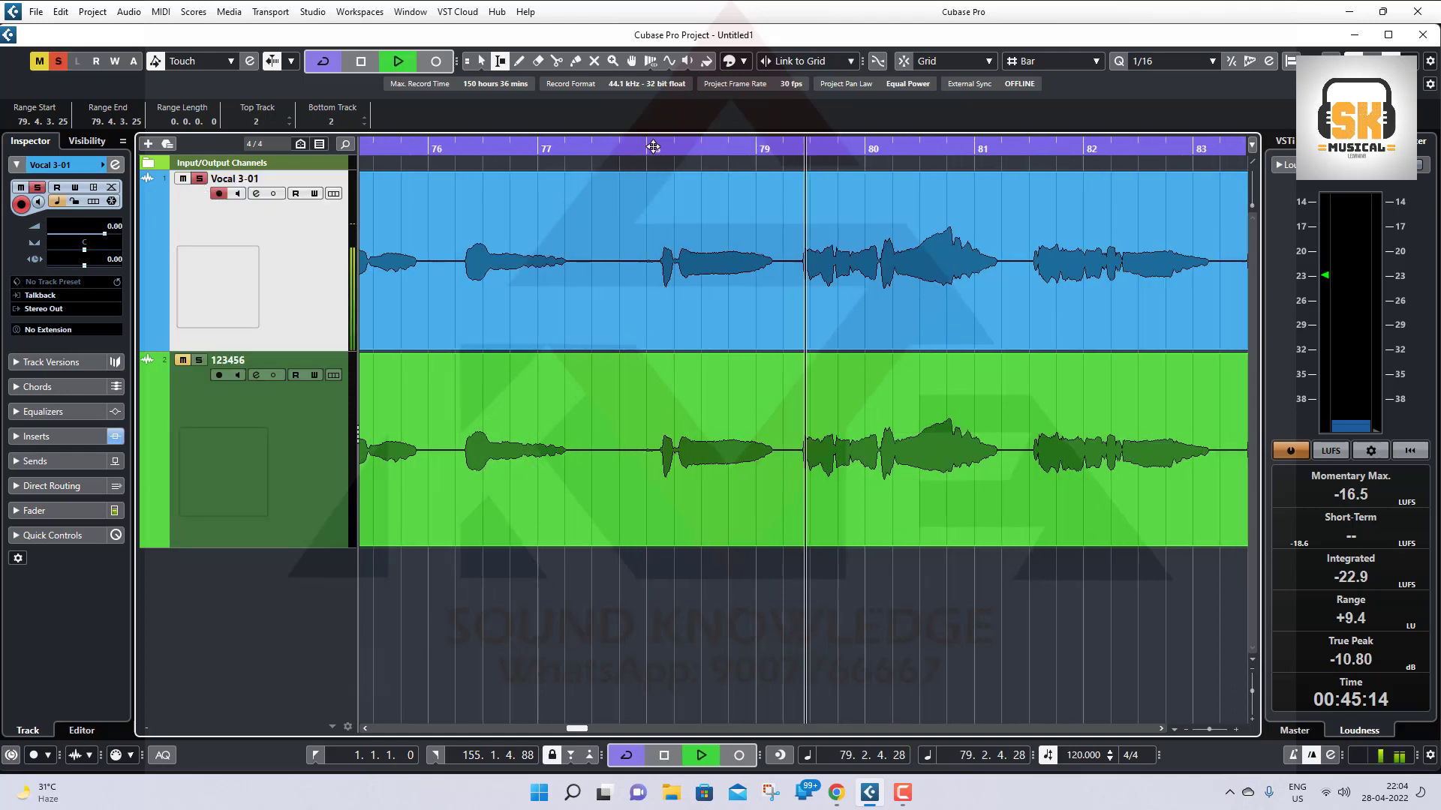
Switch playback from Vocal 3-01 to the 123456 track to compare their sound, and stop playback just after bar 84.
key("g")
key("g")
key("g")
key("g")
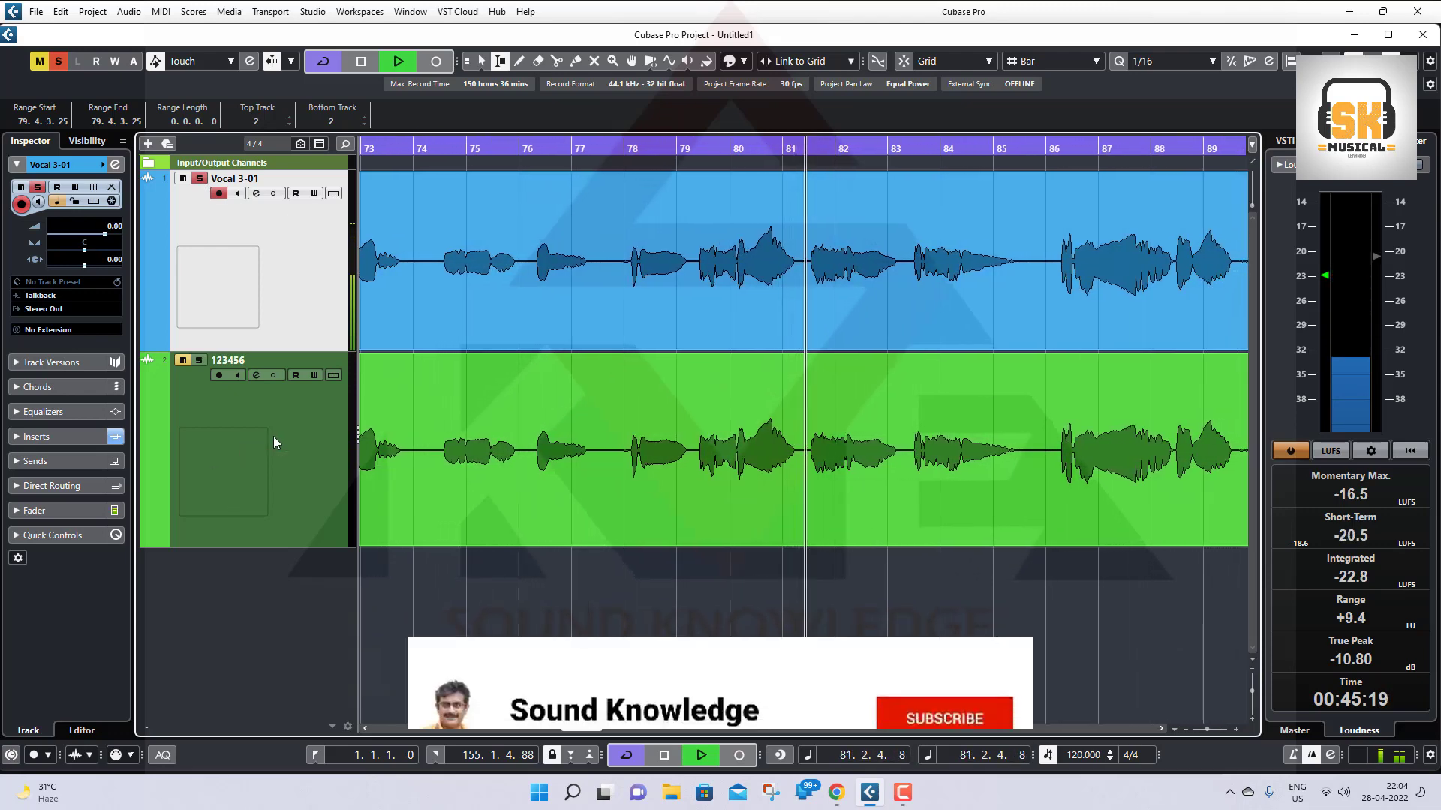
left_click(273, 436)
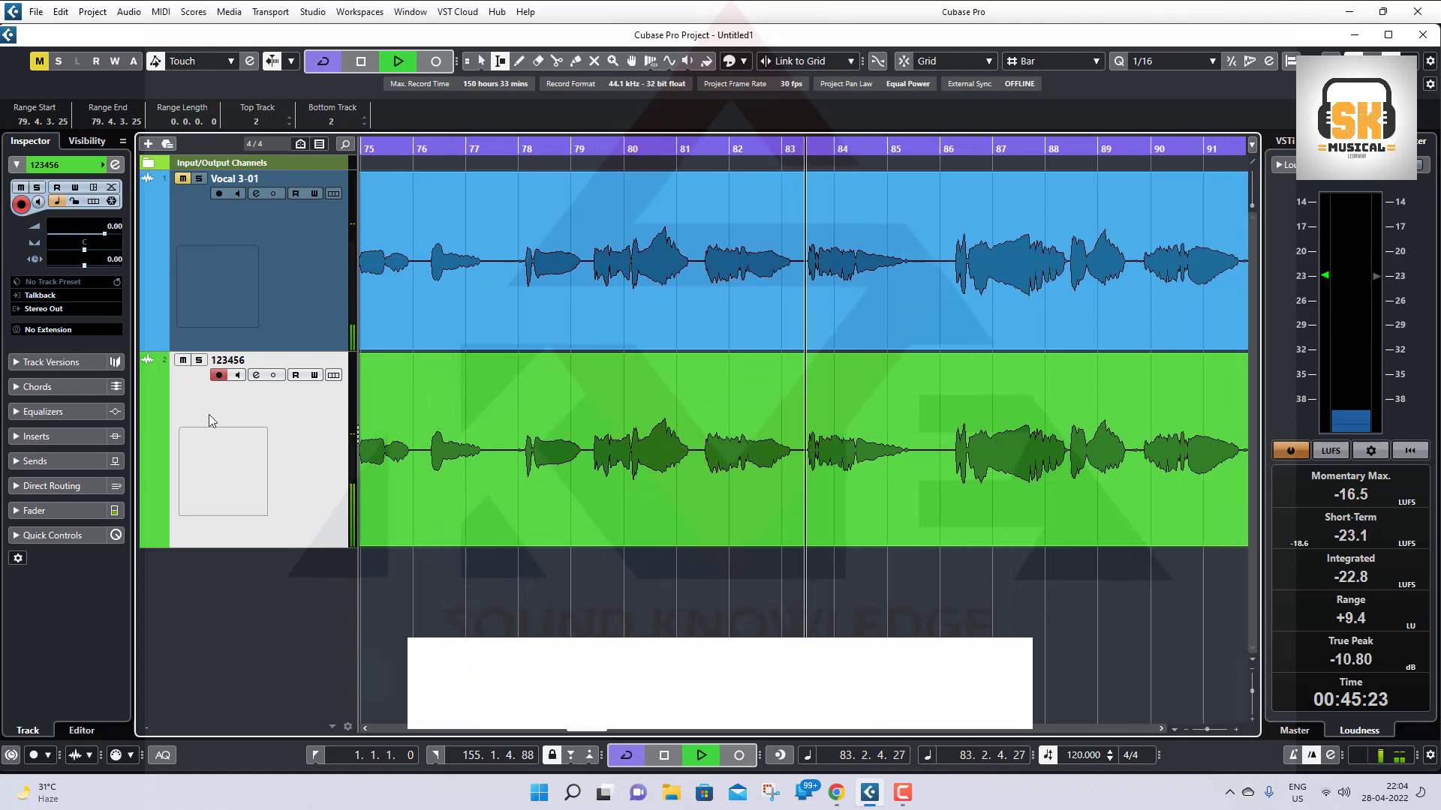
key("space")
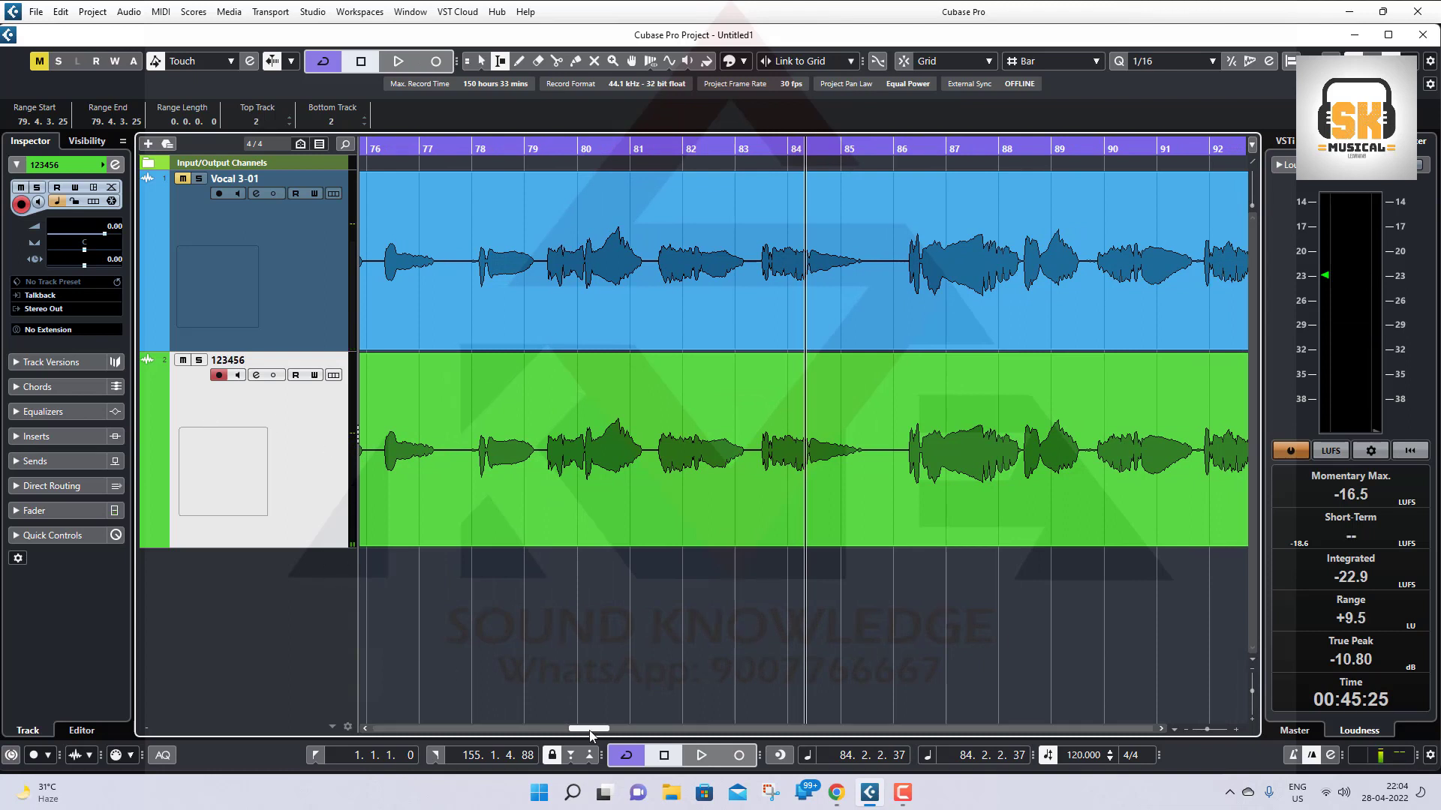
Compare the waveform peak near bar 113.4 on 123456 and Vocal 3-01 by range-selecting it on each track.
left_click_drag(589, 729, 669, 746)
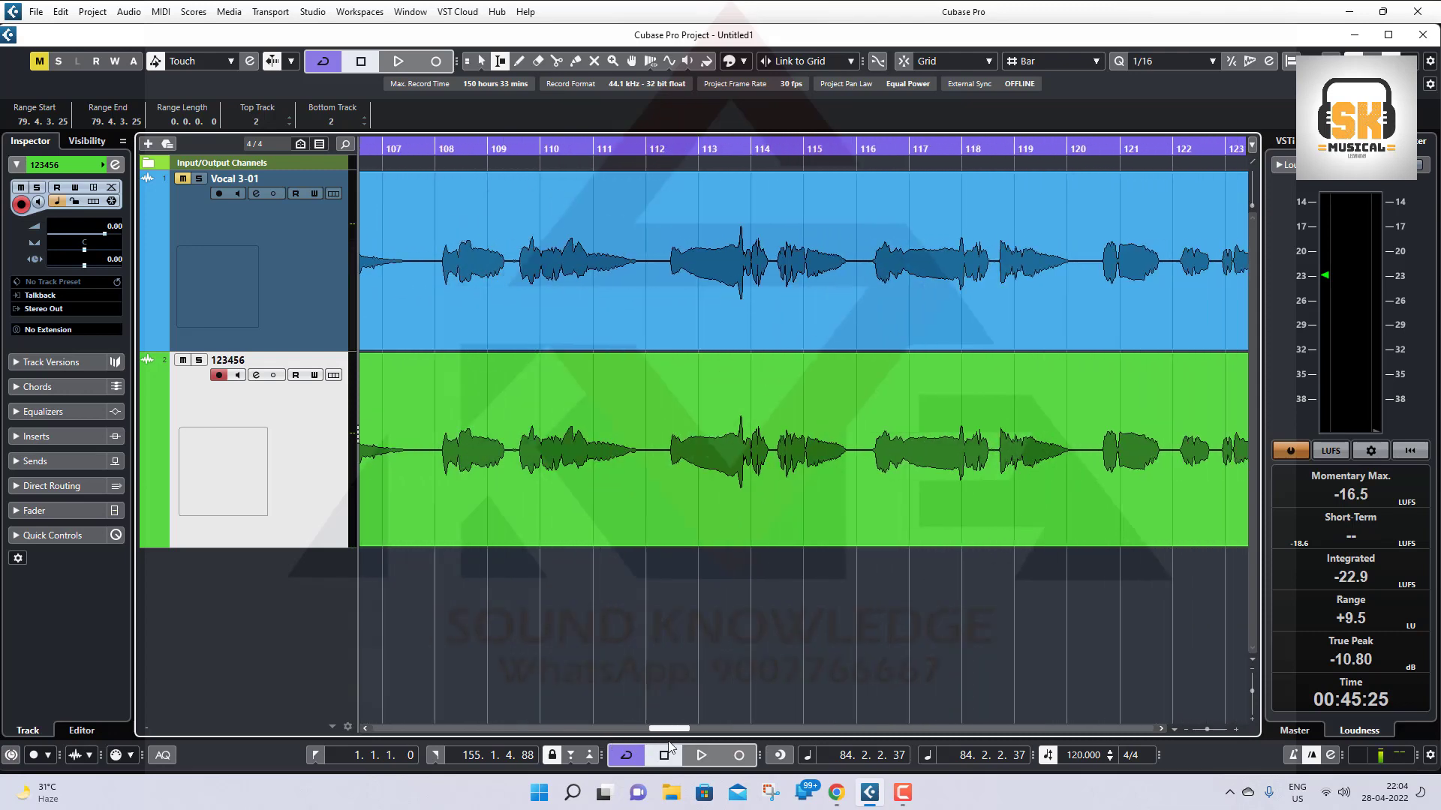
left_click_drag(740, 150, 743, 182)
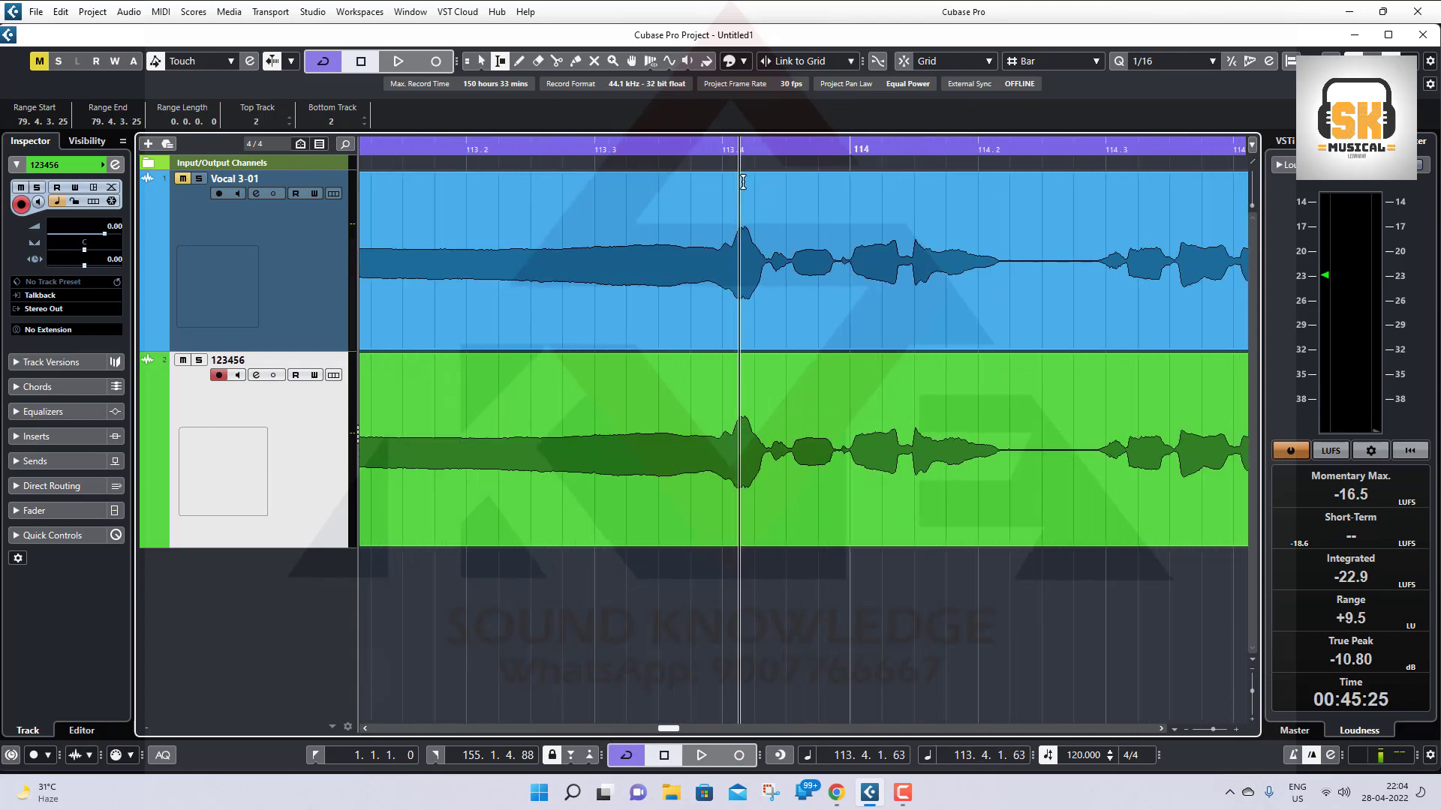
left_click_drag(735, 435, 756, 447)
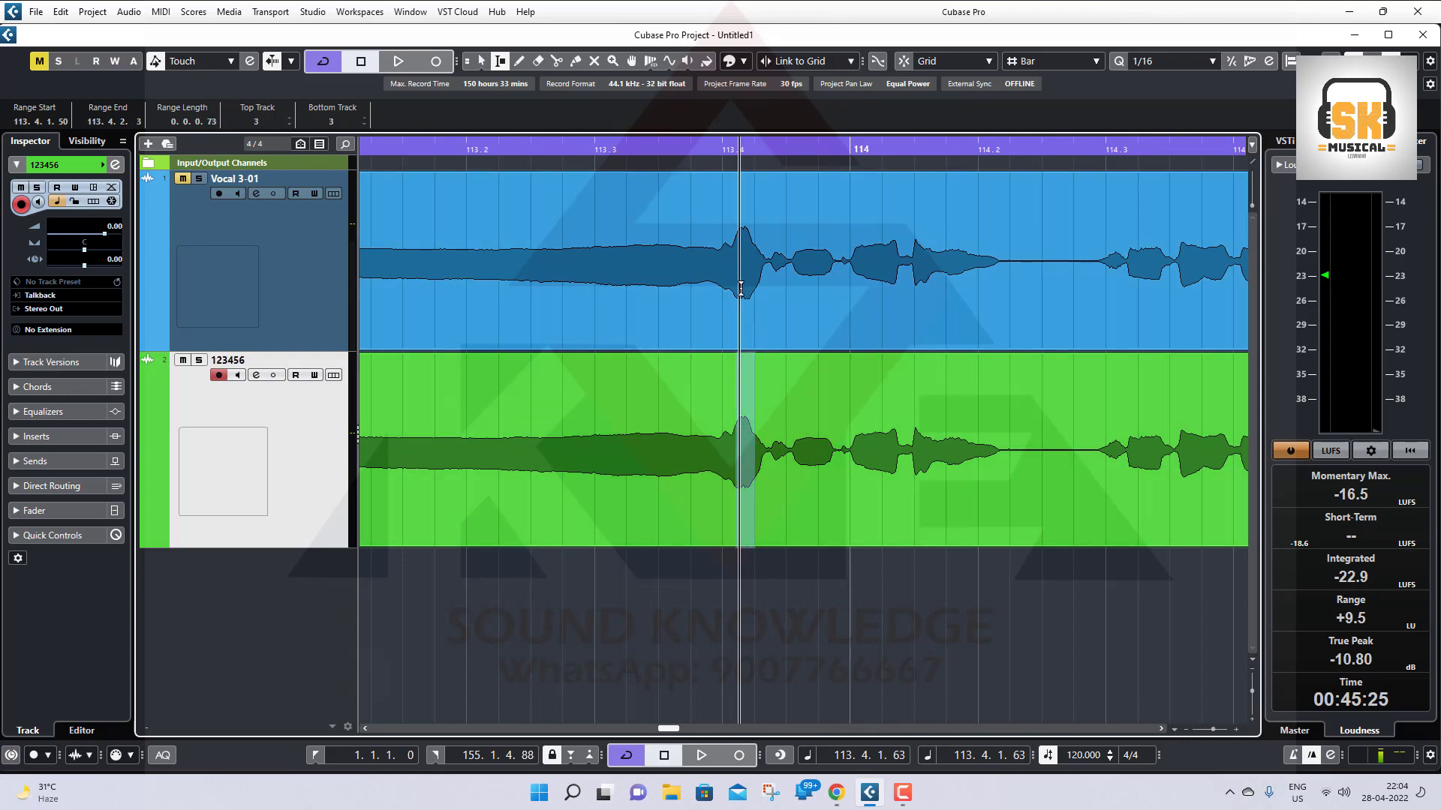
left_click_drag(734, 268, 758, 274)
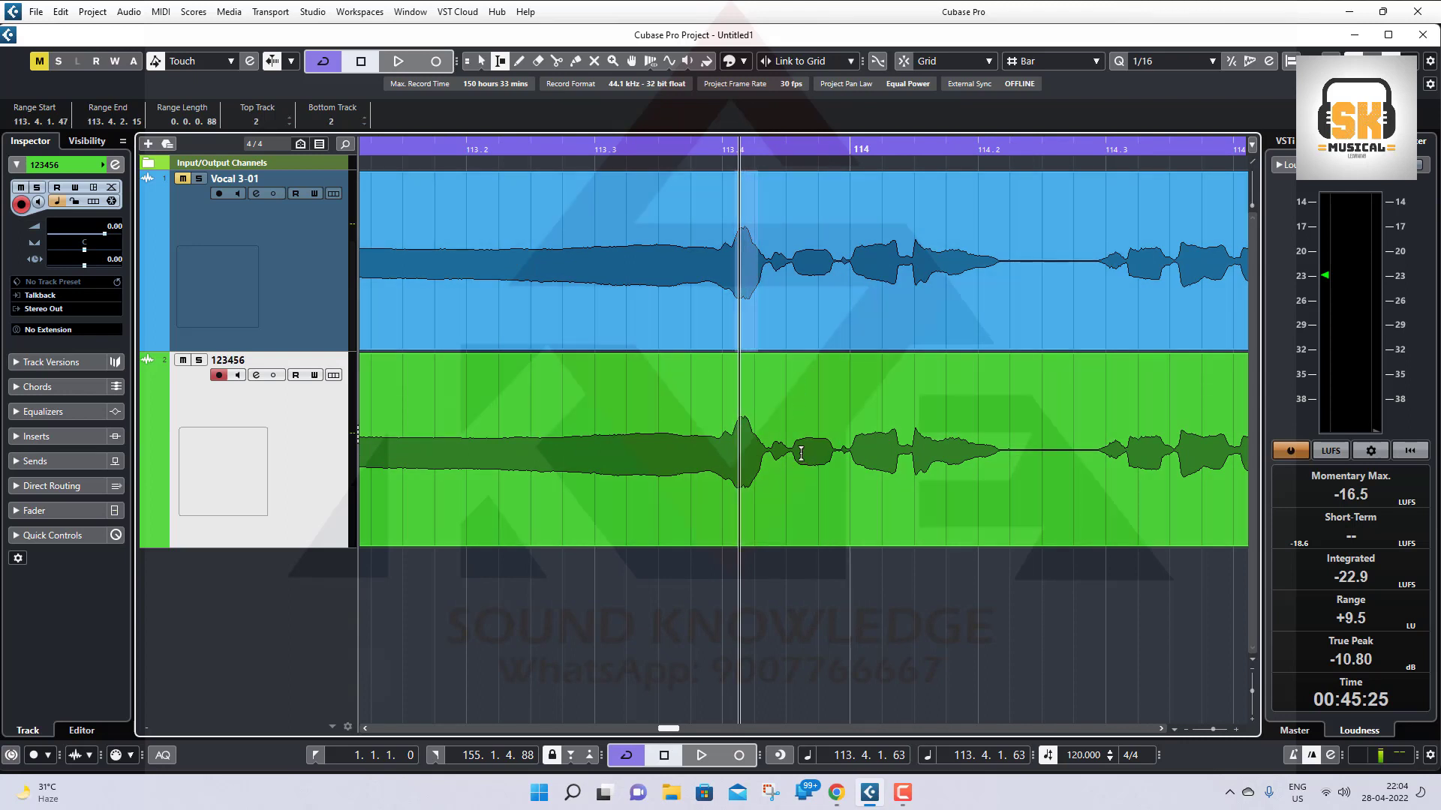
Examine the quiet gaps between about bar 113.4 and bar 114.2 on both tracks by range-selecting them.
left_click_drag(774, 455, 785, 459)
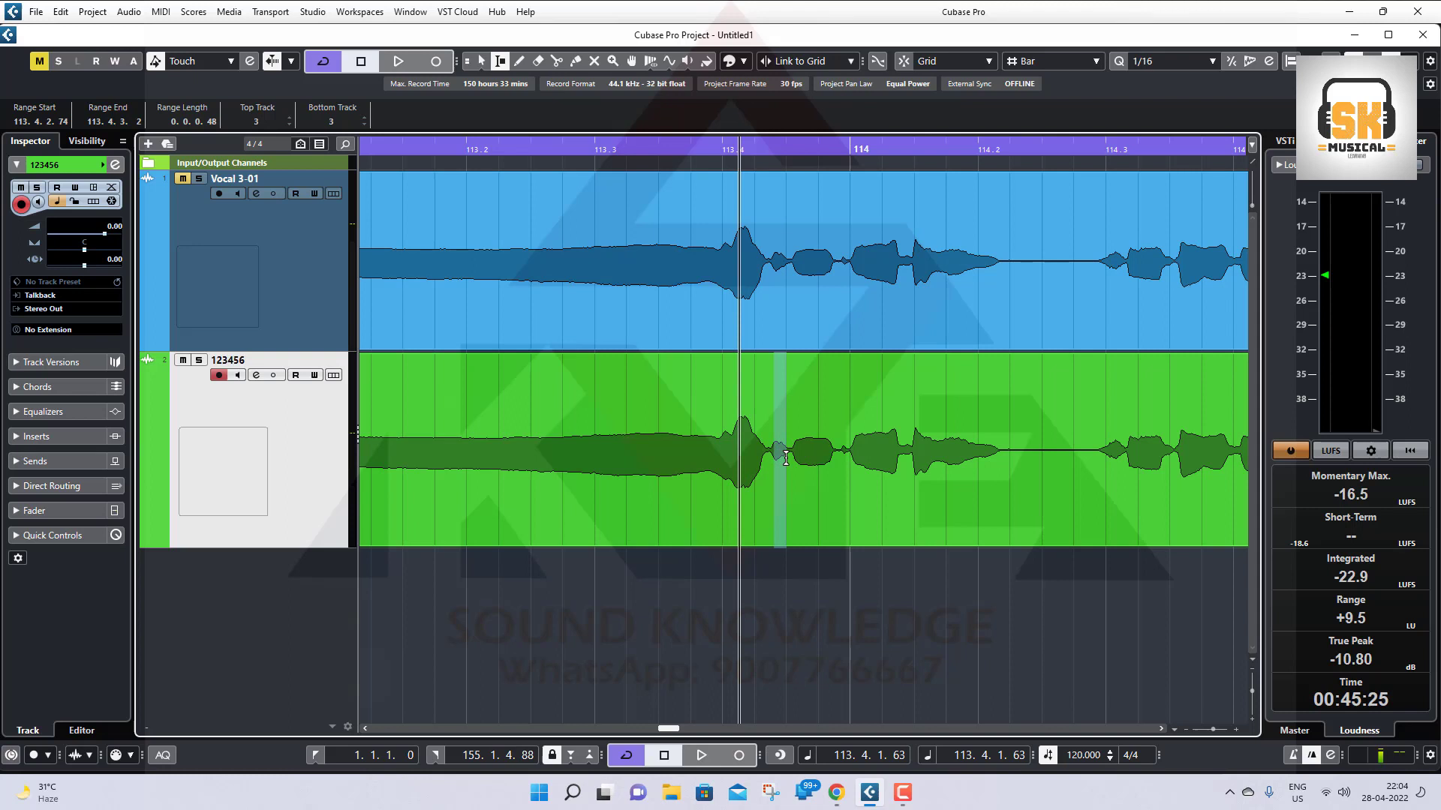
left_click(845, 458)
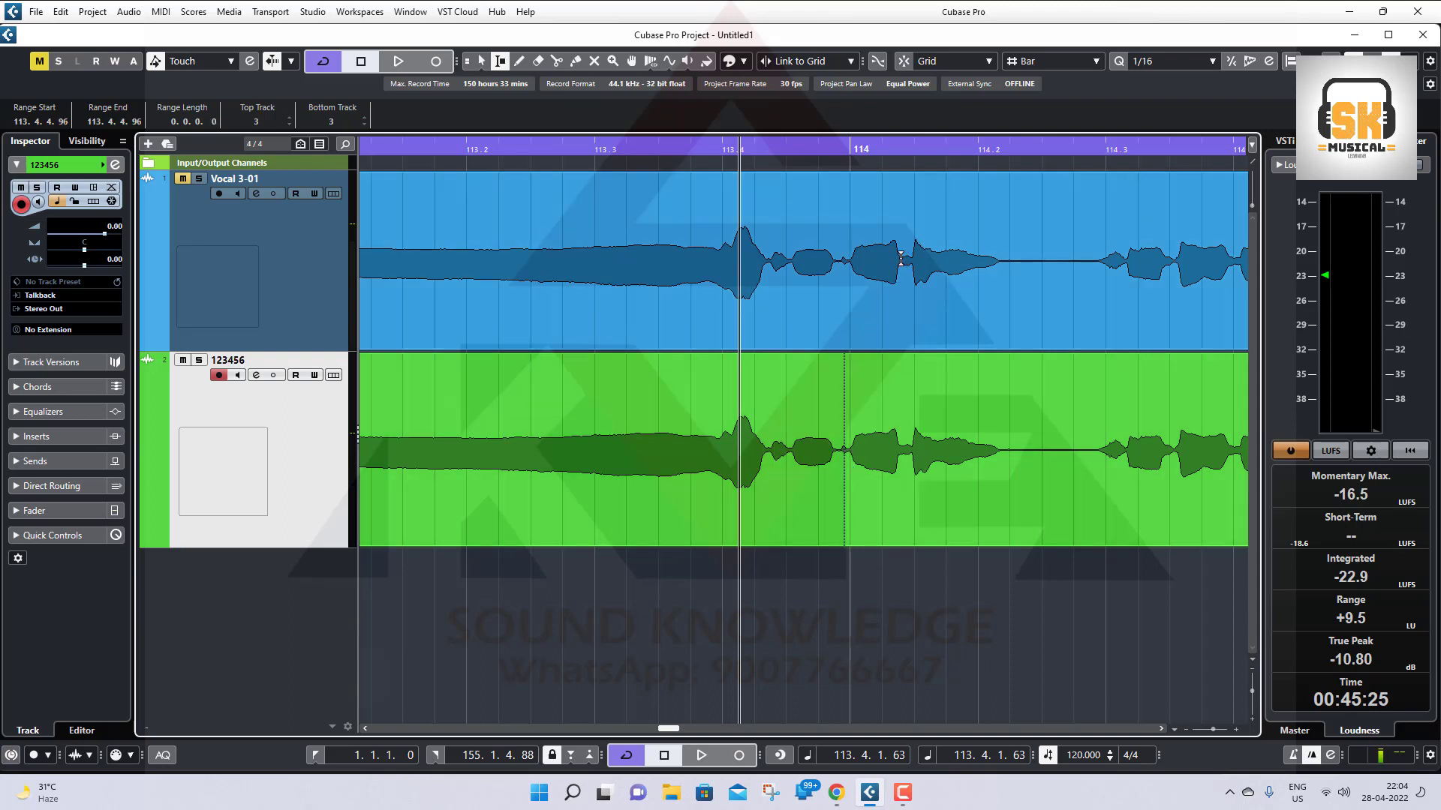
left_click_drag(902, 259, 910, 260)
left_click_drag(899, 451, 912, 454)
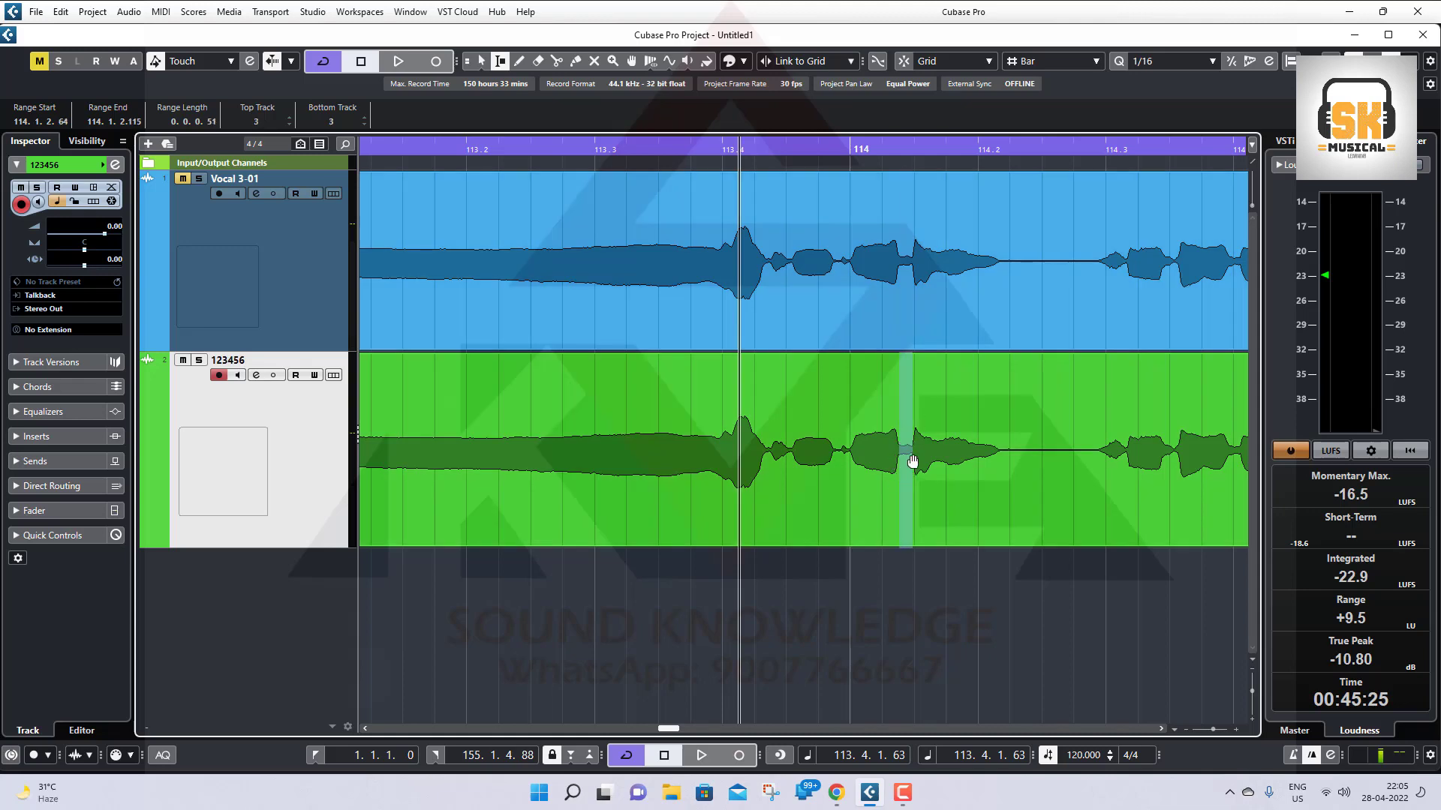
Compare the waveform peak just after the start of bar 144 on Vocal 3-01 and 123456 by range-selecting it on each track.
key("g")
key("g")
key("g")
key("g")
key("g")
key("g")
key("g")
key("g")
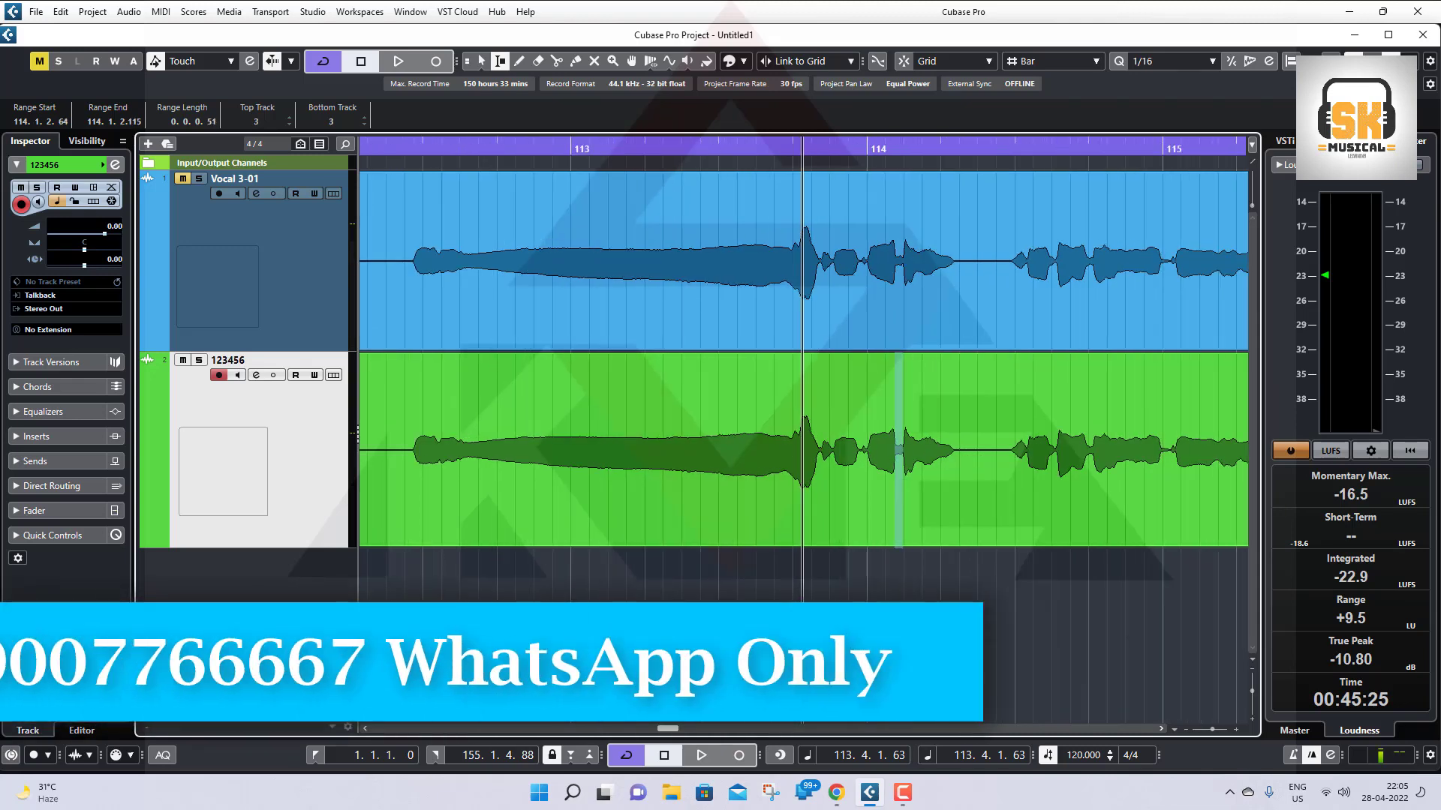
key("g")
key("g")
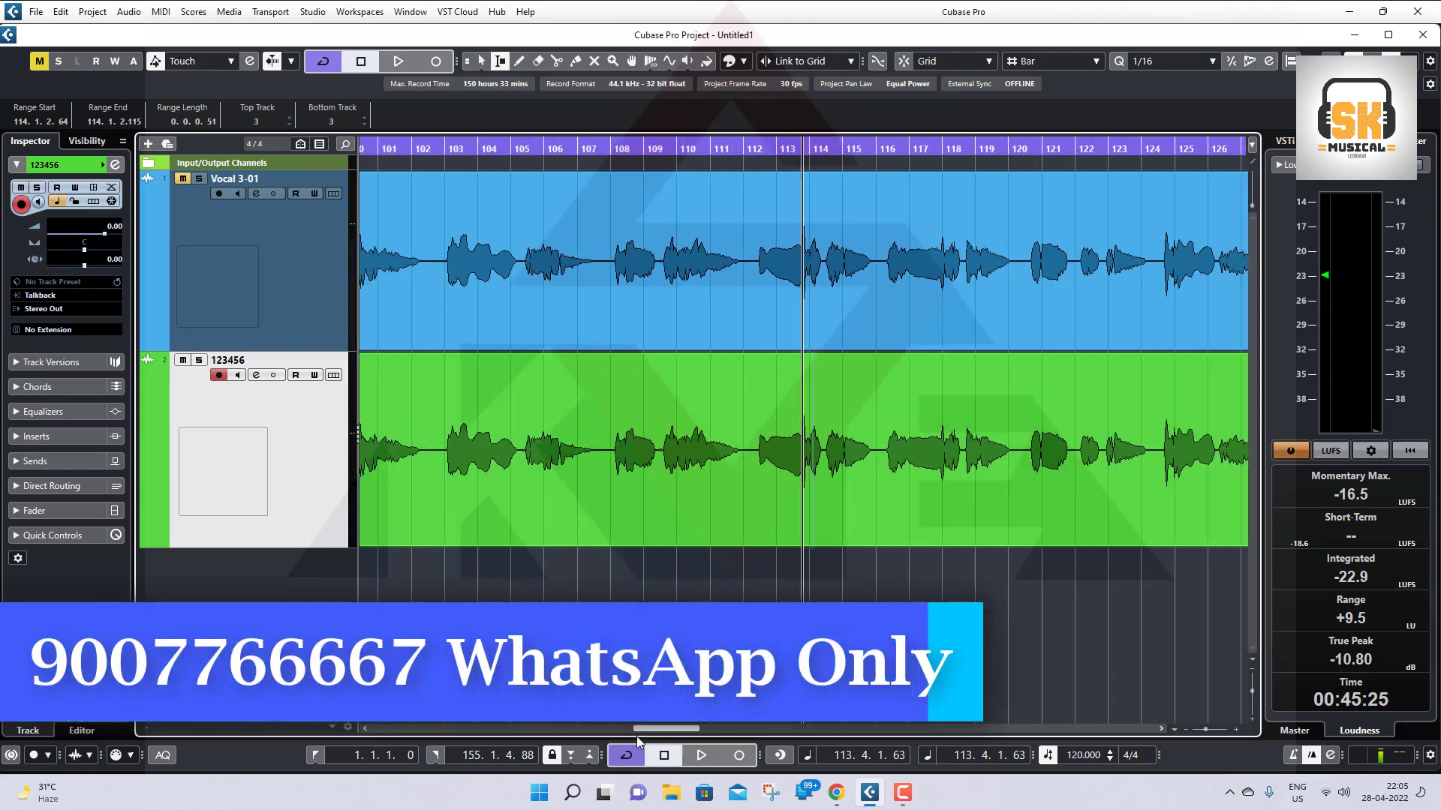
left_click_drag(691, 734, 731, 733)
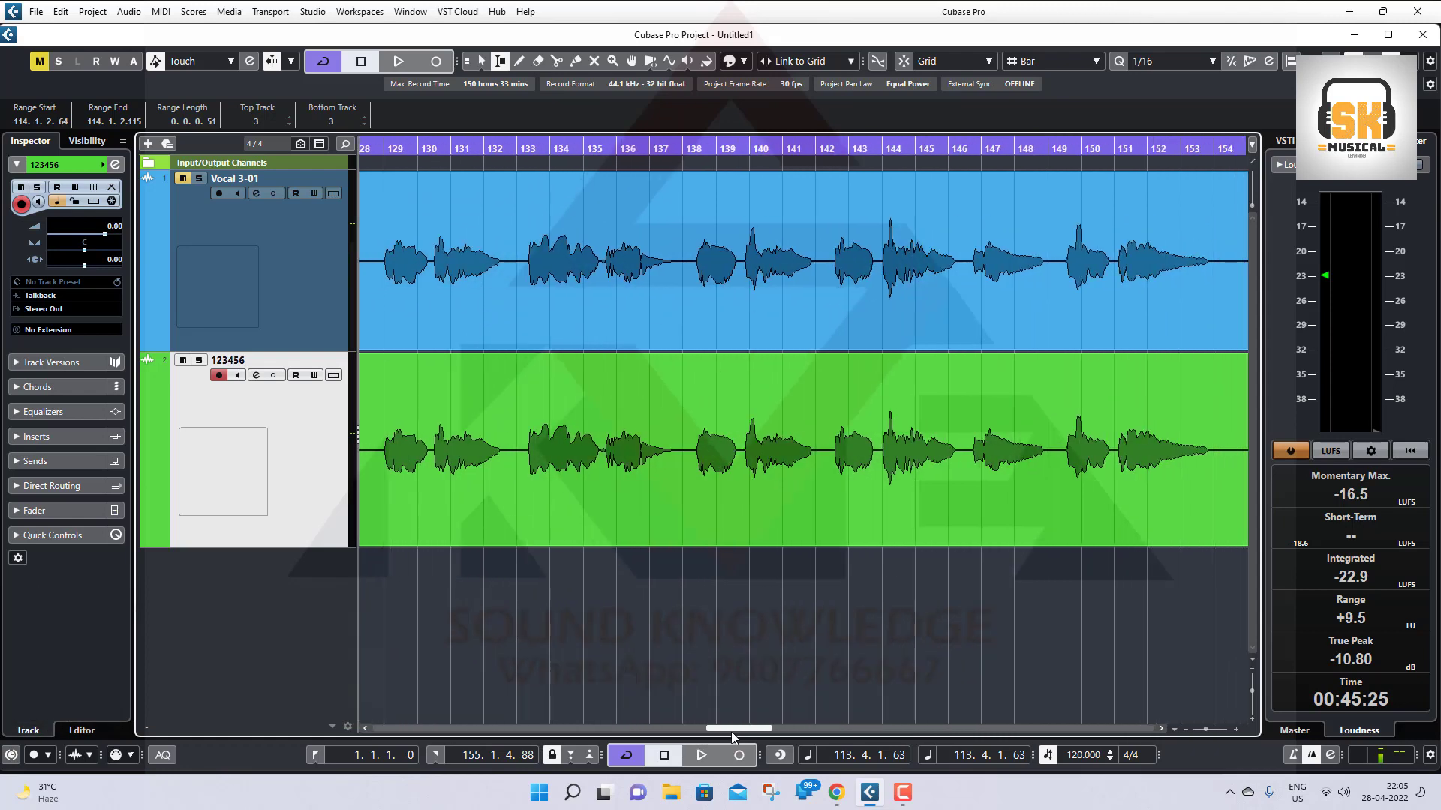
left_click_drag(897, 147, 897, 233)
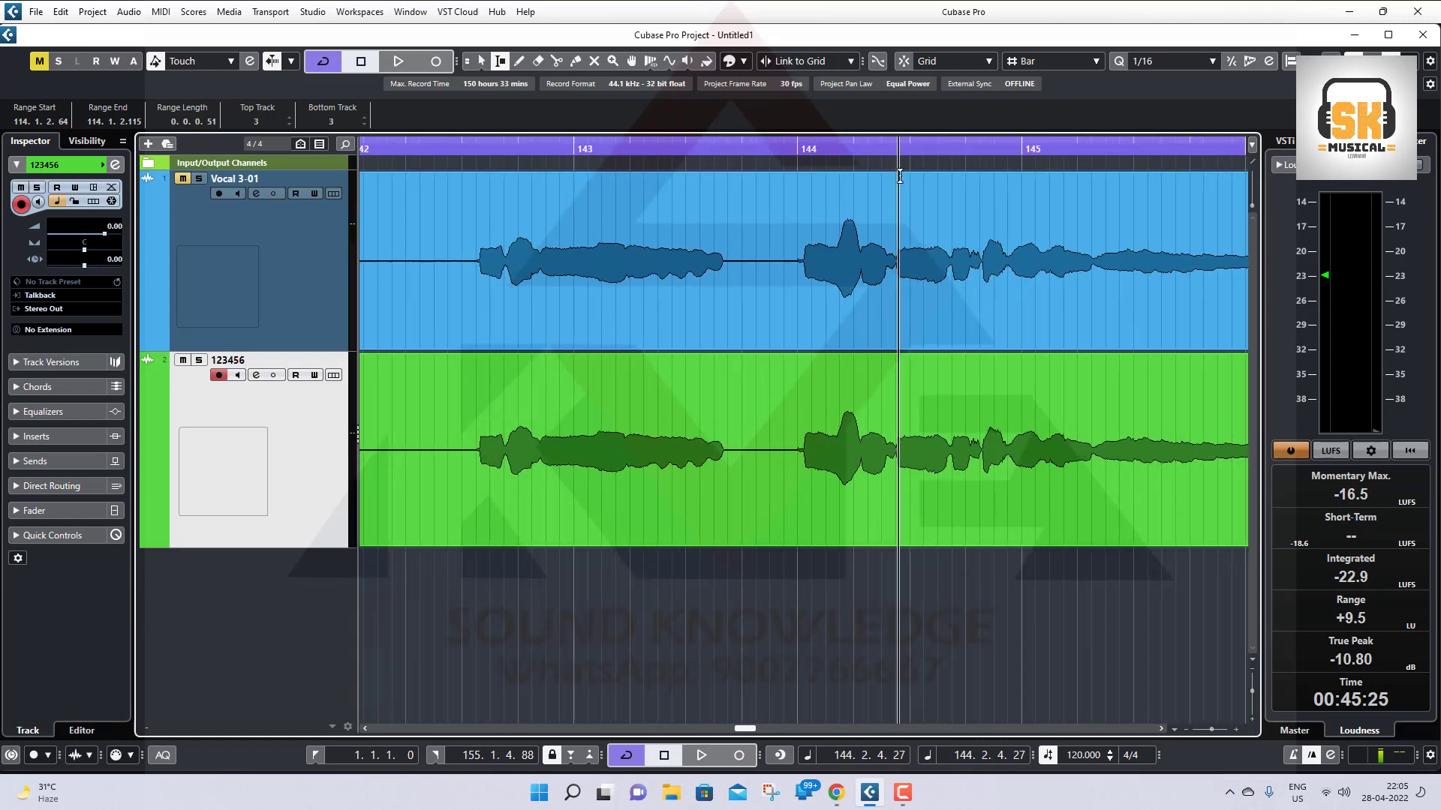
left_click_drag(818, 274, 861, 270)
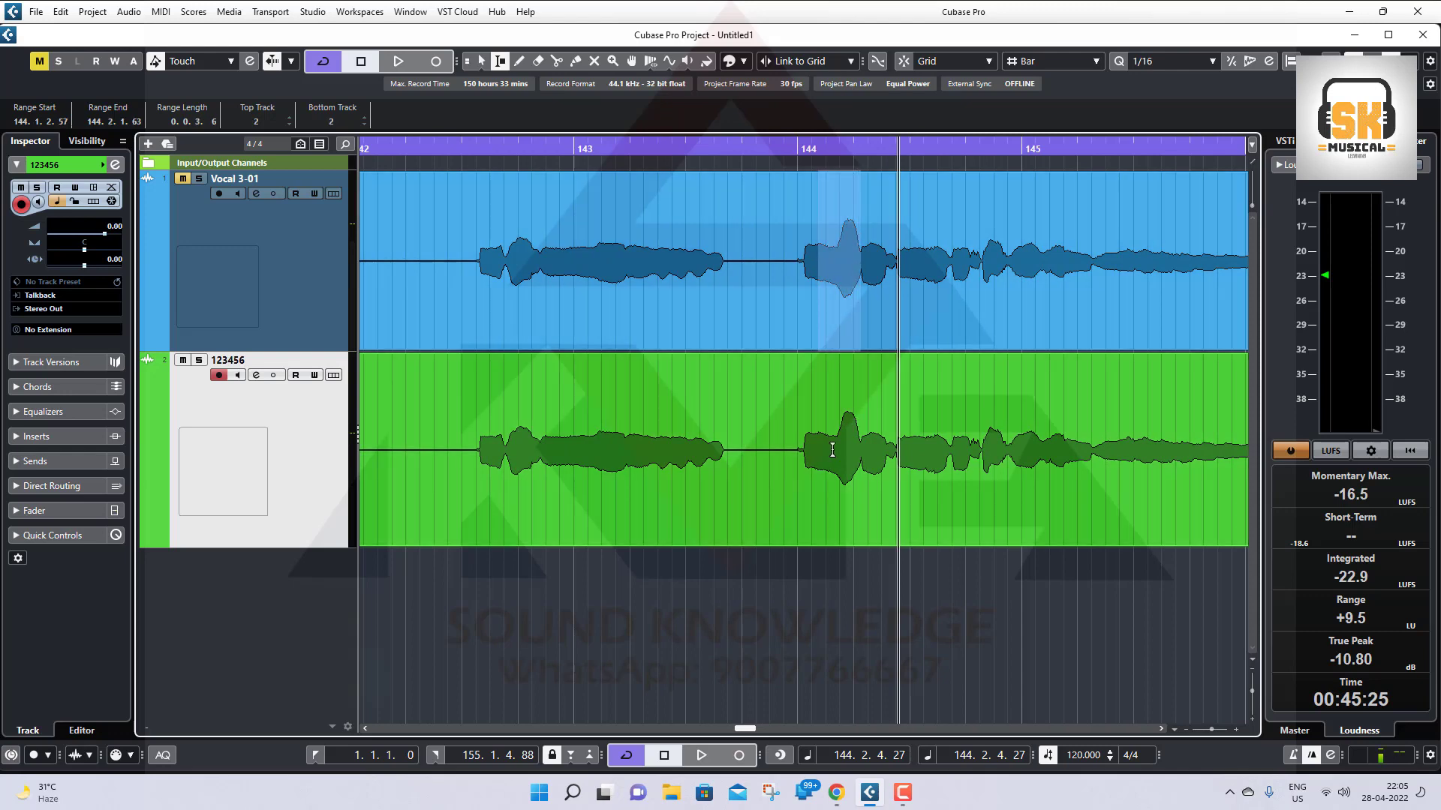
left_click_drag(802, 448, 861, 454)
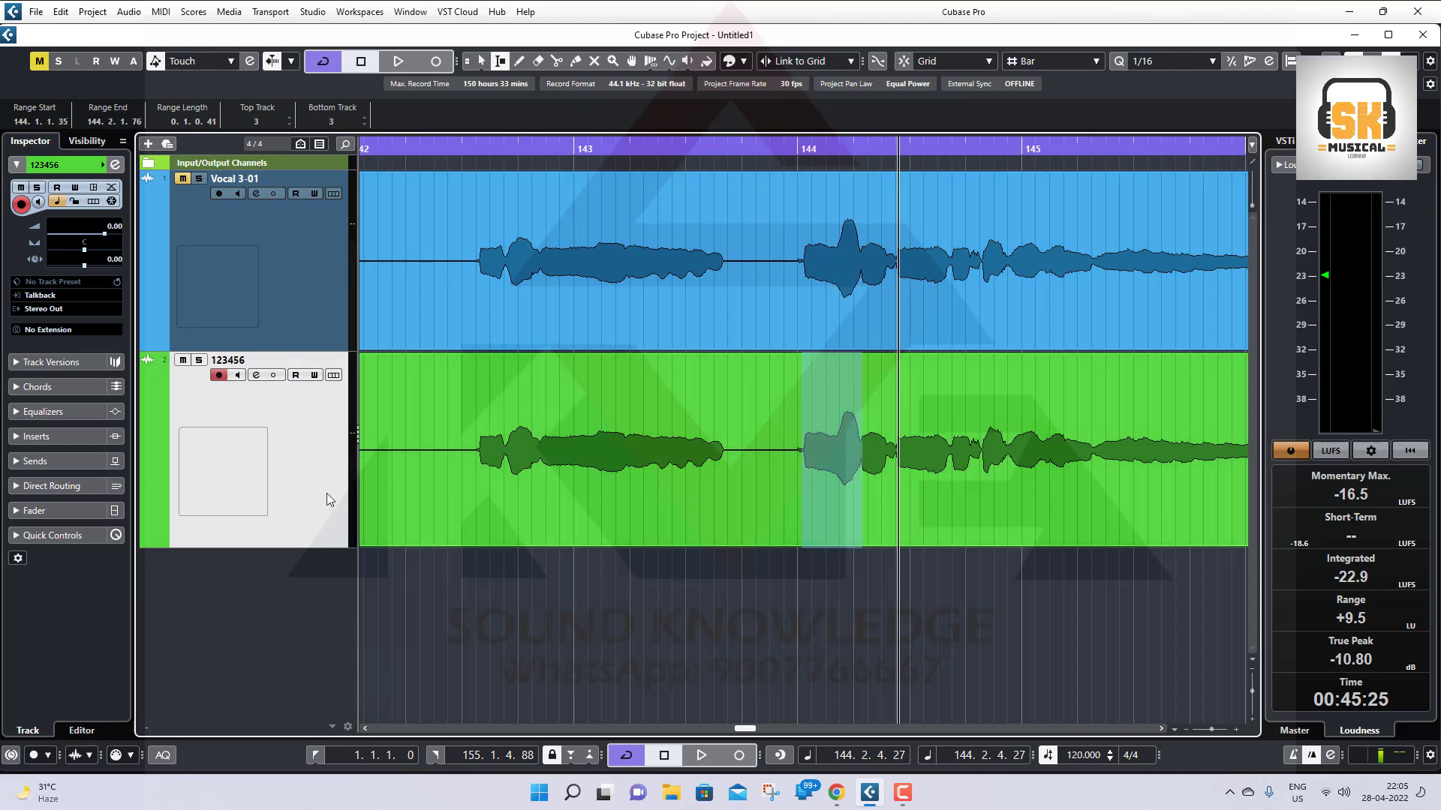
Compare the overall waveforms of Vocal 3-01 and 123456 across the full length of the song.
key("g")
key("g")
key("g")
key("g")
key("g")
key("g")
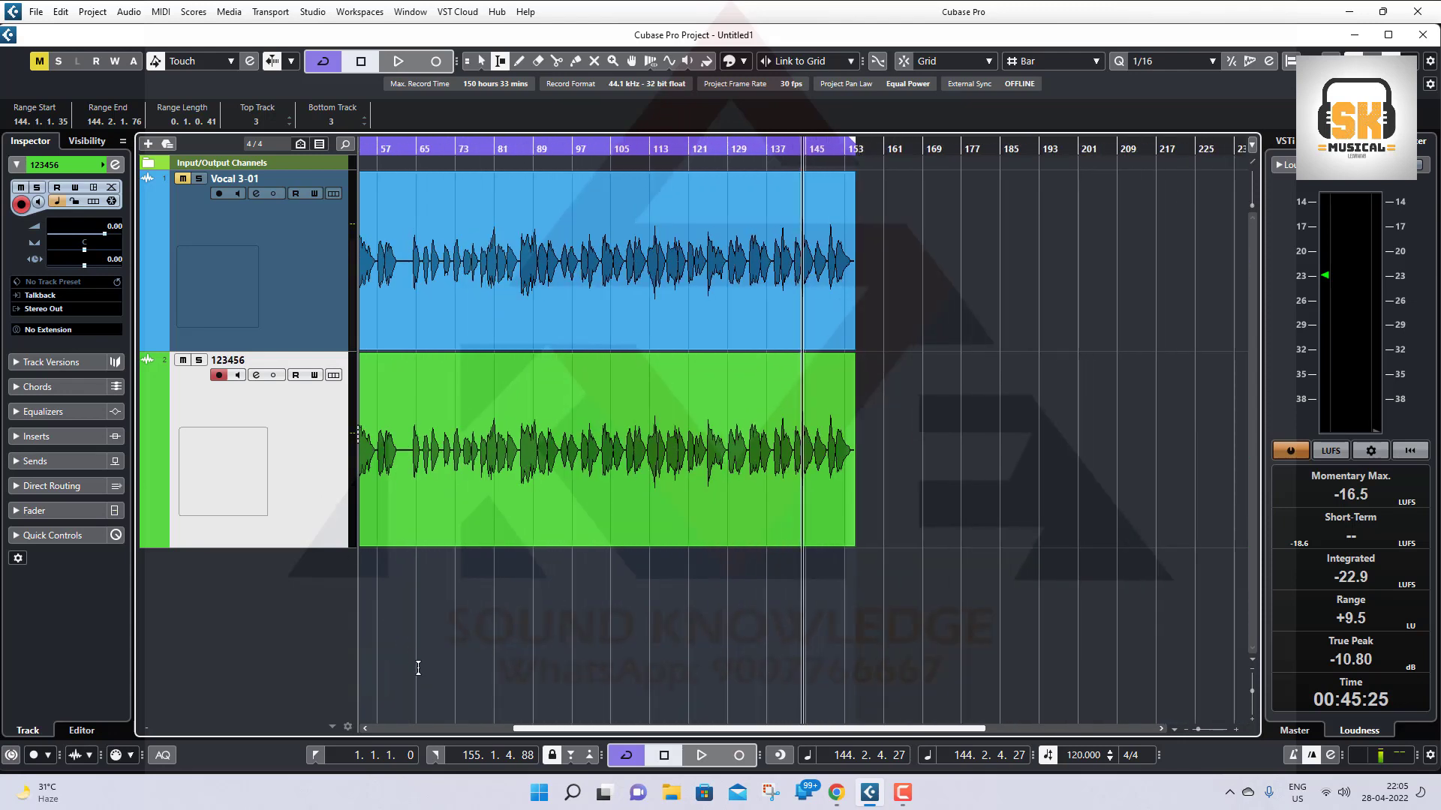
left_click_drag(531, 733, 366, 735)
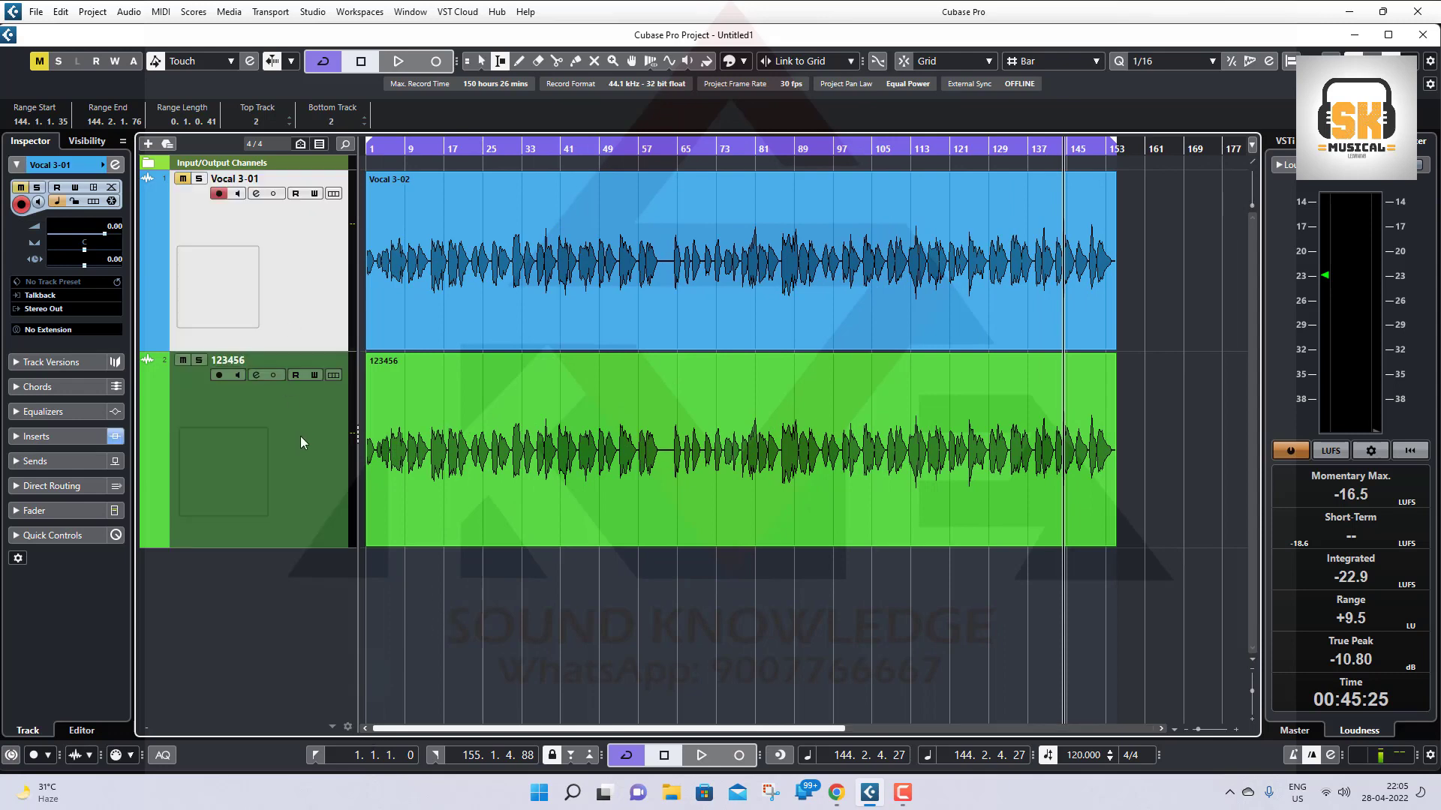
Show the channel fader of the 123456 track in the Inspector, and compare it with the Vocal 3-01 fader.
left_click(40, 462)
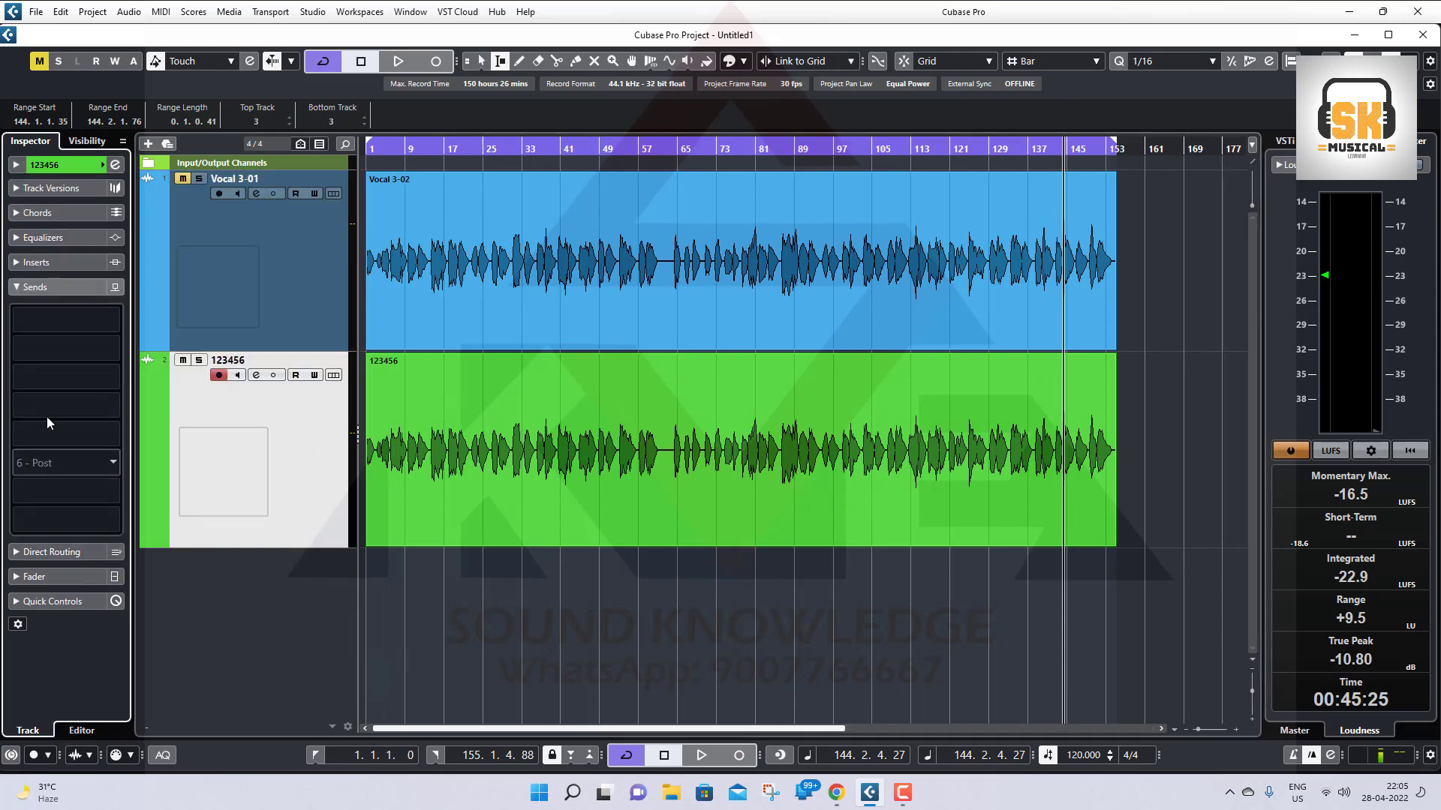
left_click(37, 285)
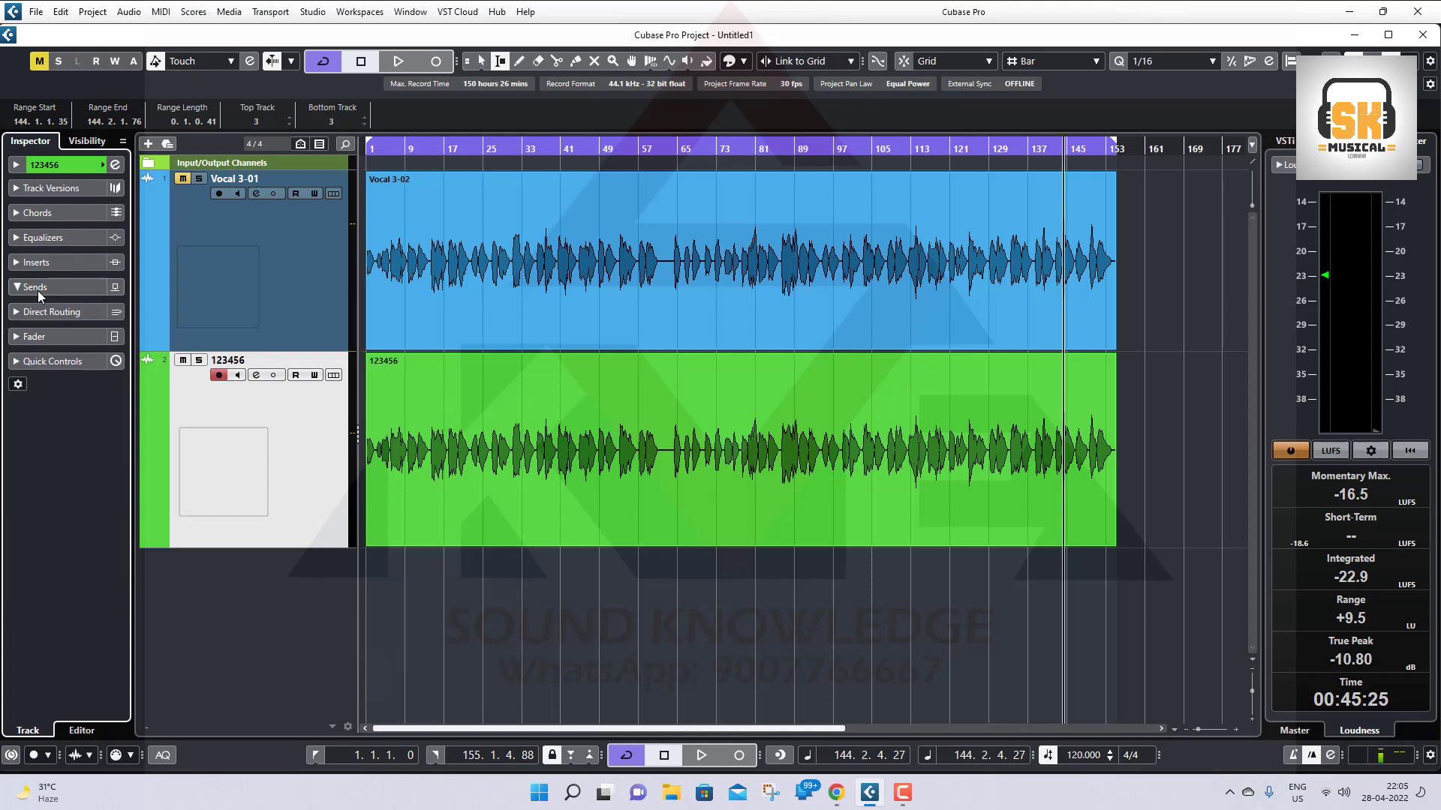
left_click(43, 337)
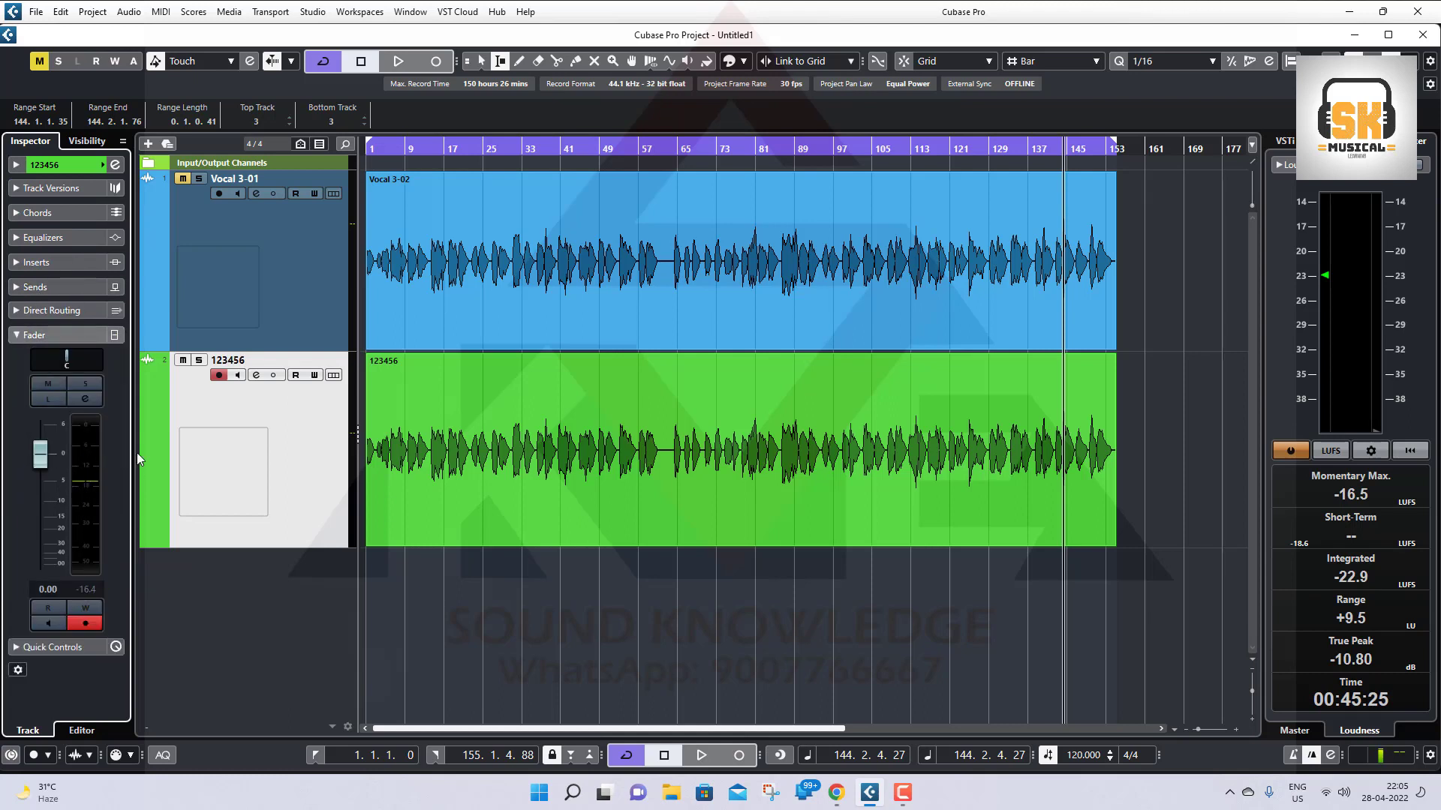
left_click(287, 276)
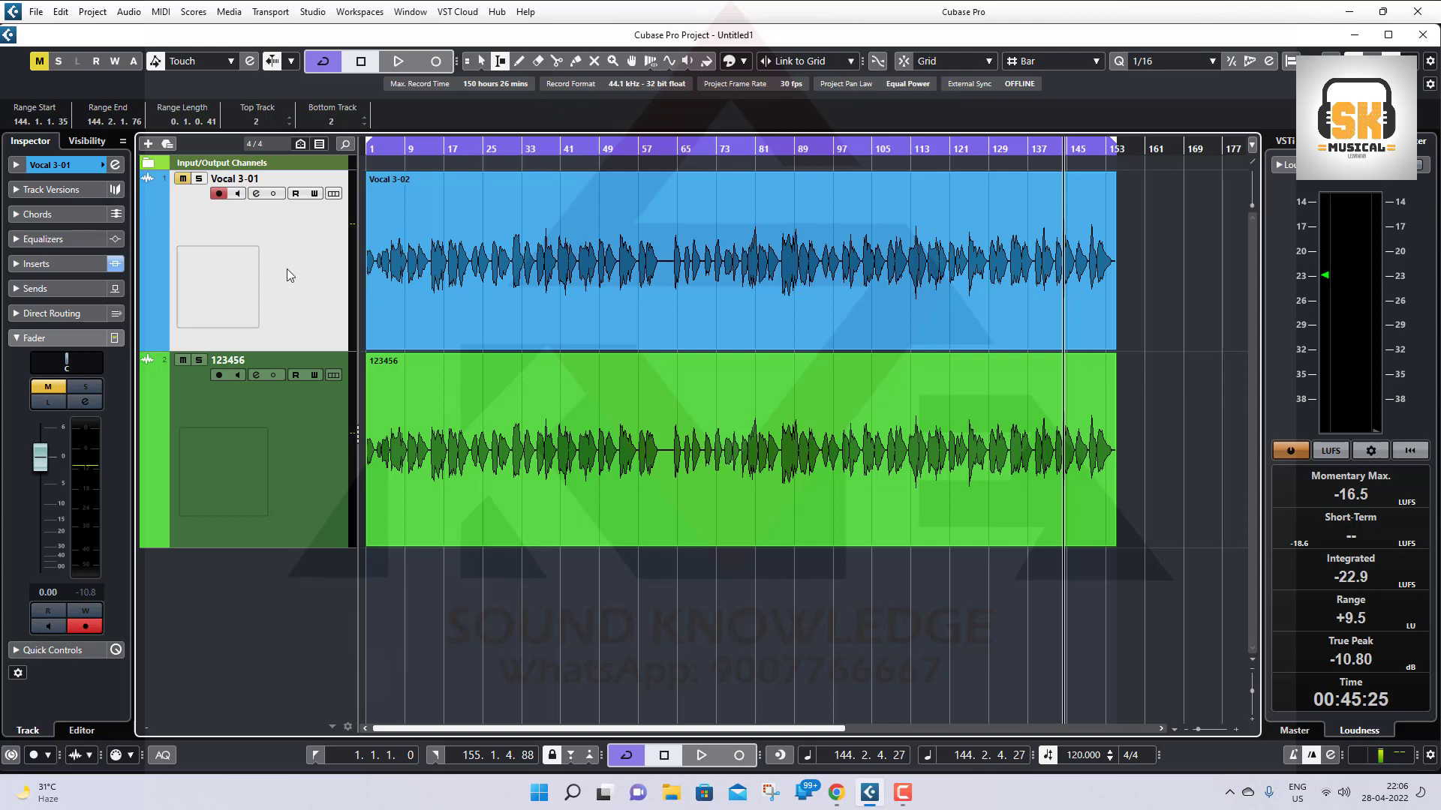
Remove the 123456 track from the project and unmute Vocal 3-01.
left_click(308, 464)
right_click(309, 454)
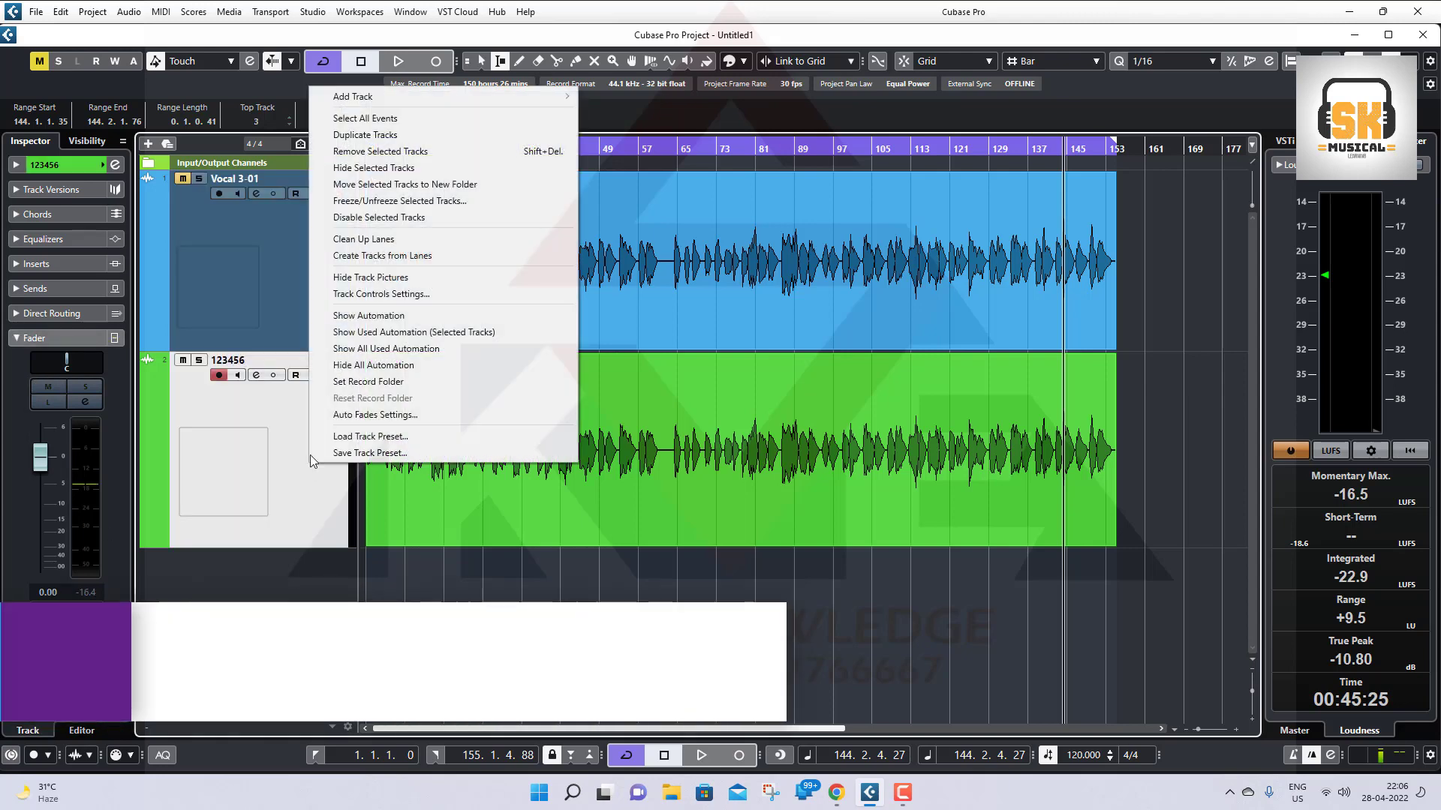
left_click(366, 153)
left_click(694, 432)
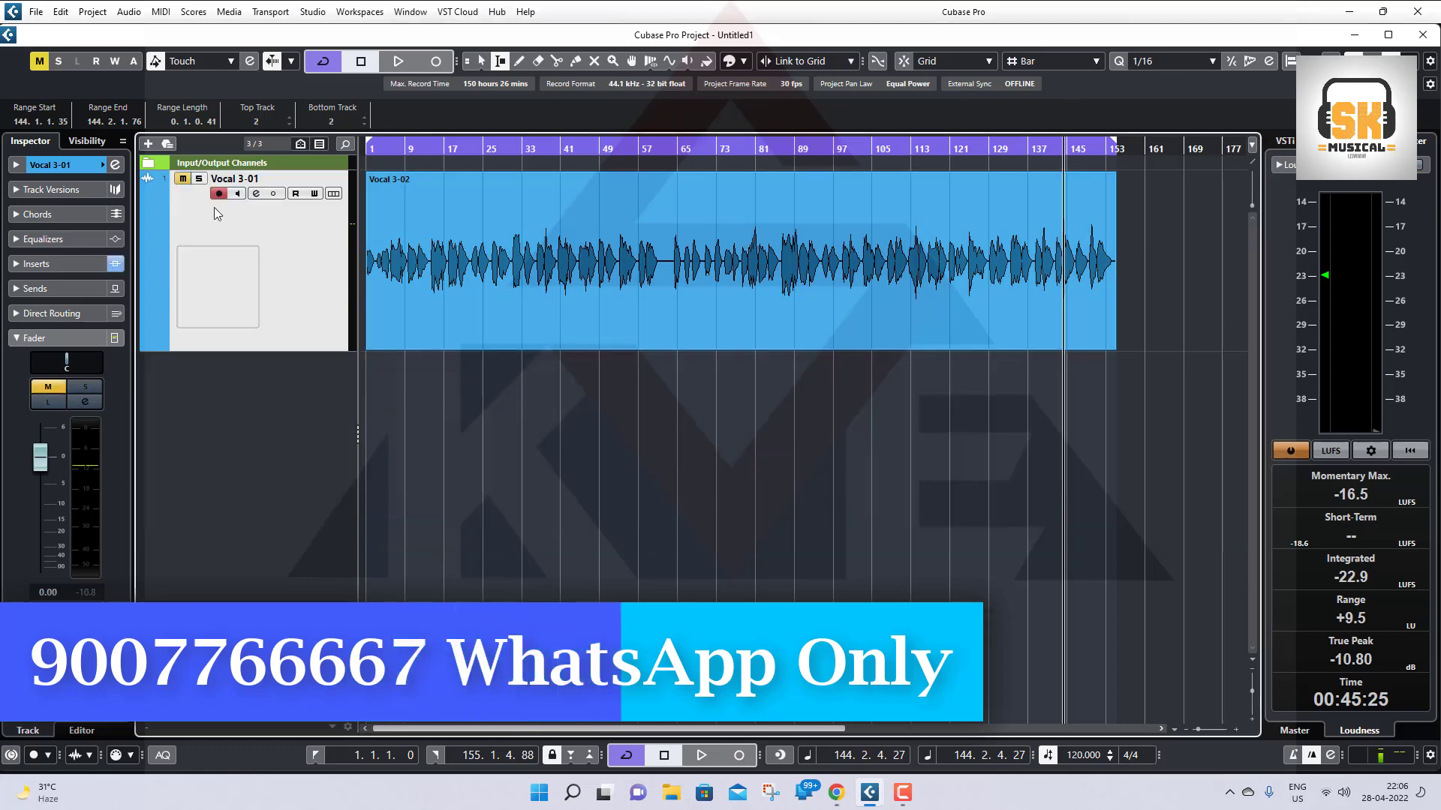
left_click(182, 179)
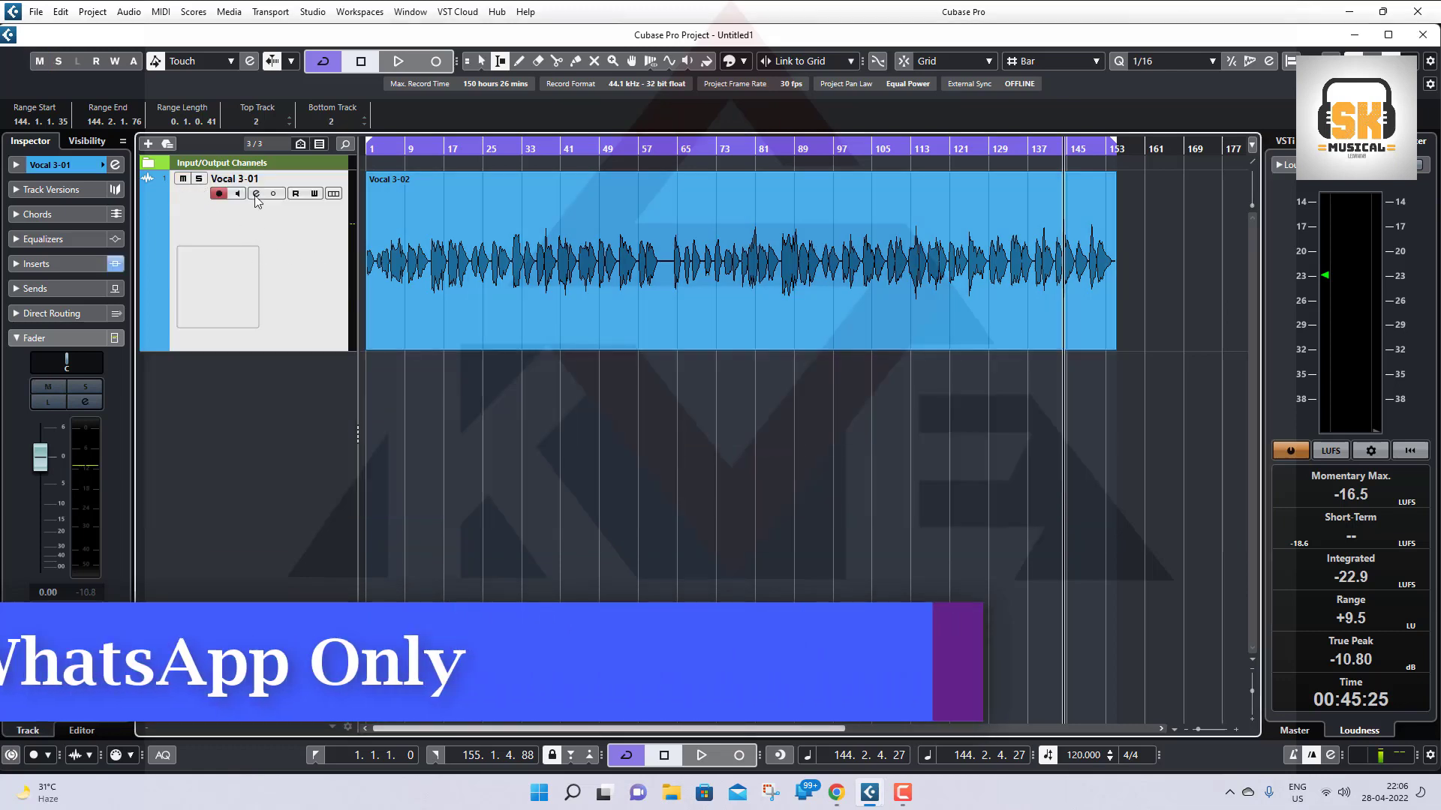
Replace the C1 compressor in the first insert of Vocal 3-01 with Black Box Analog Design HG-2, and close the channel settings.
left_click(256, 193)
left_click(353, 300)
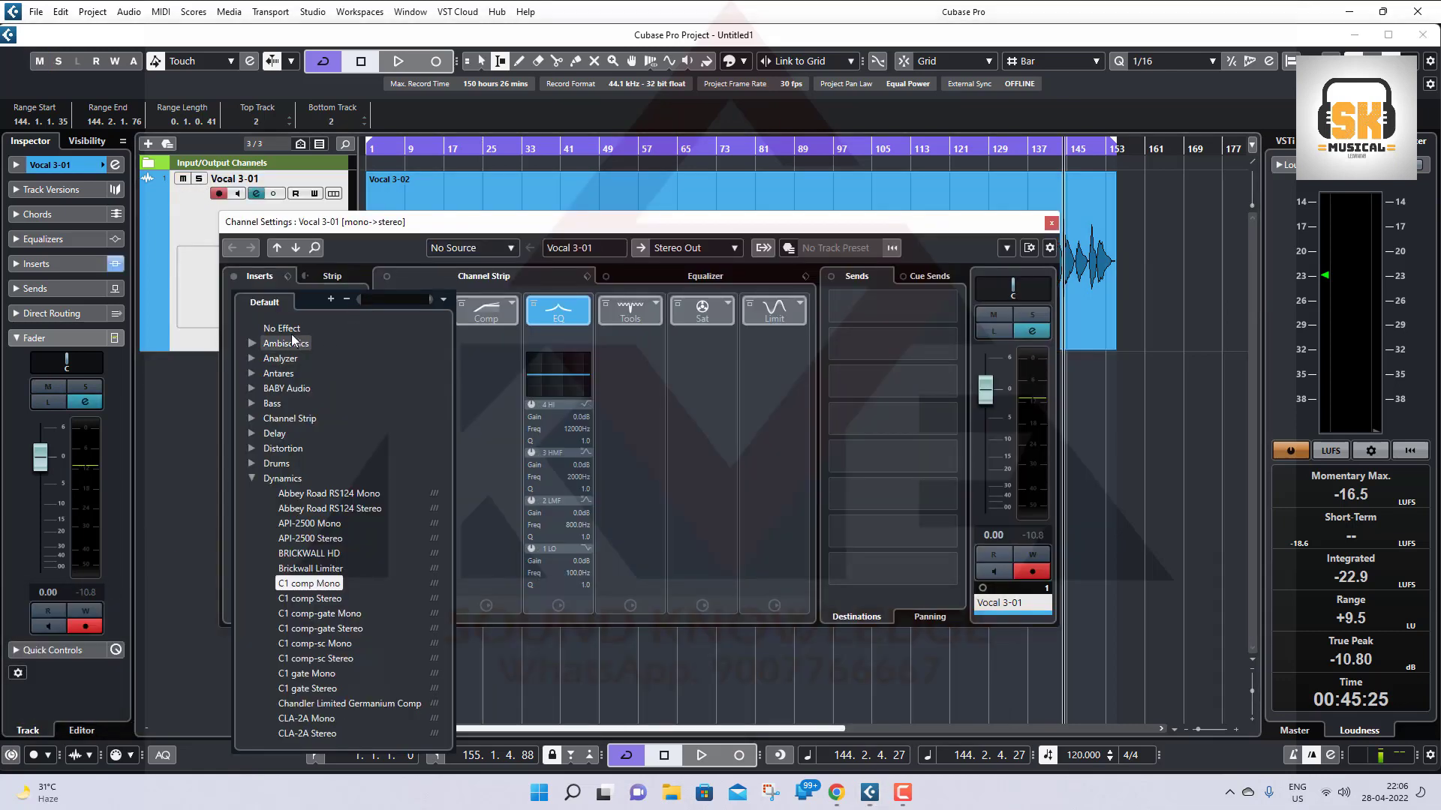
left_click(299, 329)
left_click(299, 295)
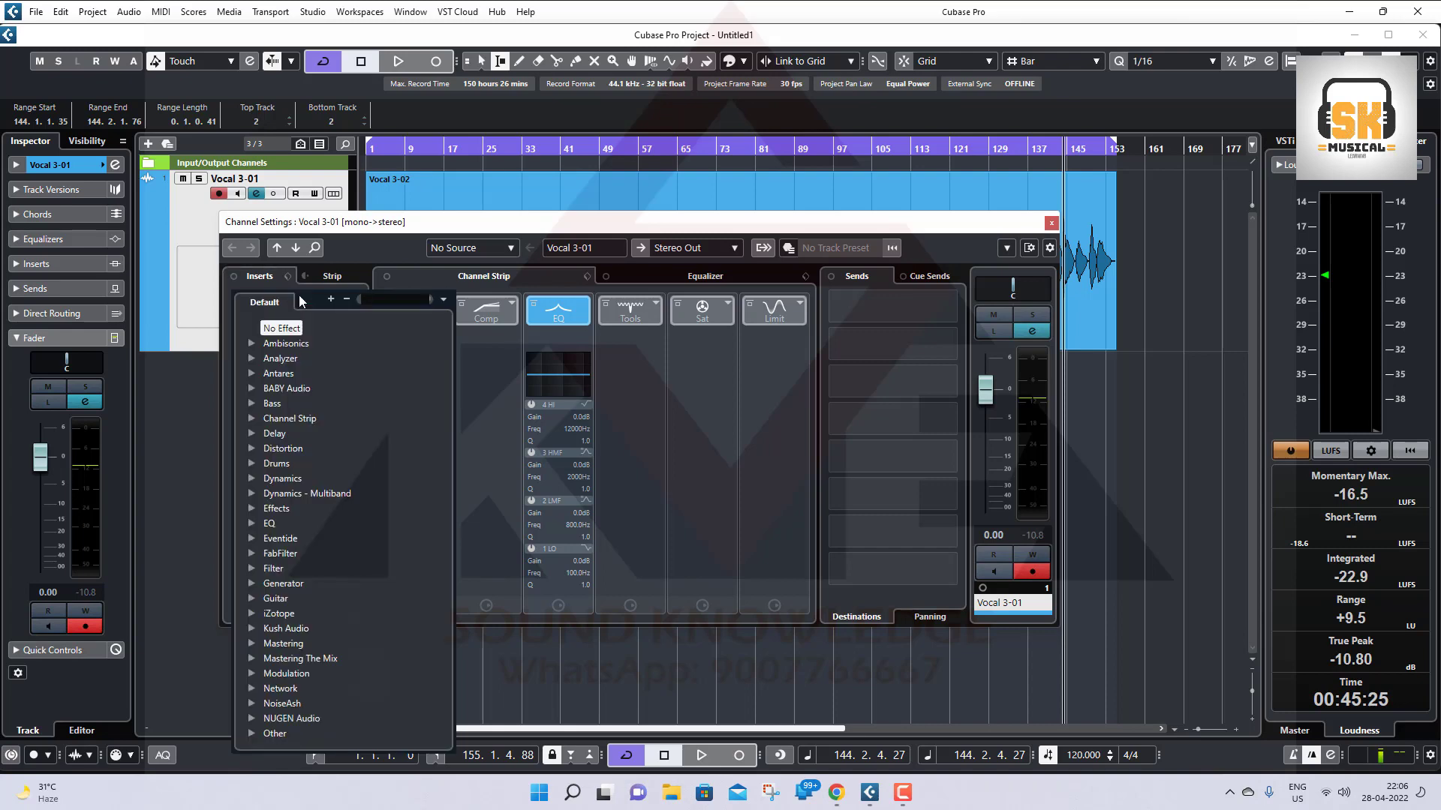
type("blabo")
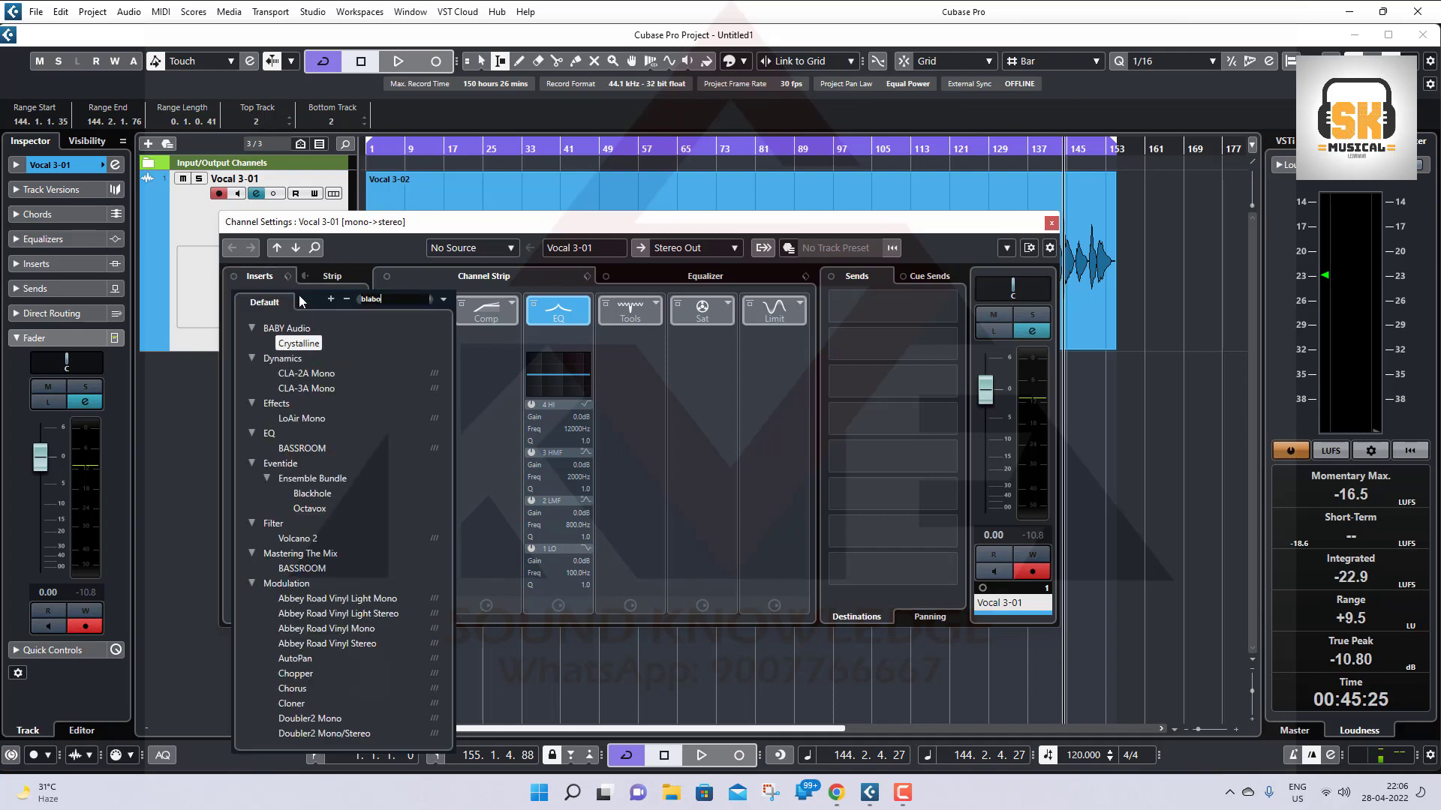
key("BackSpace")
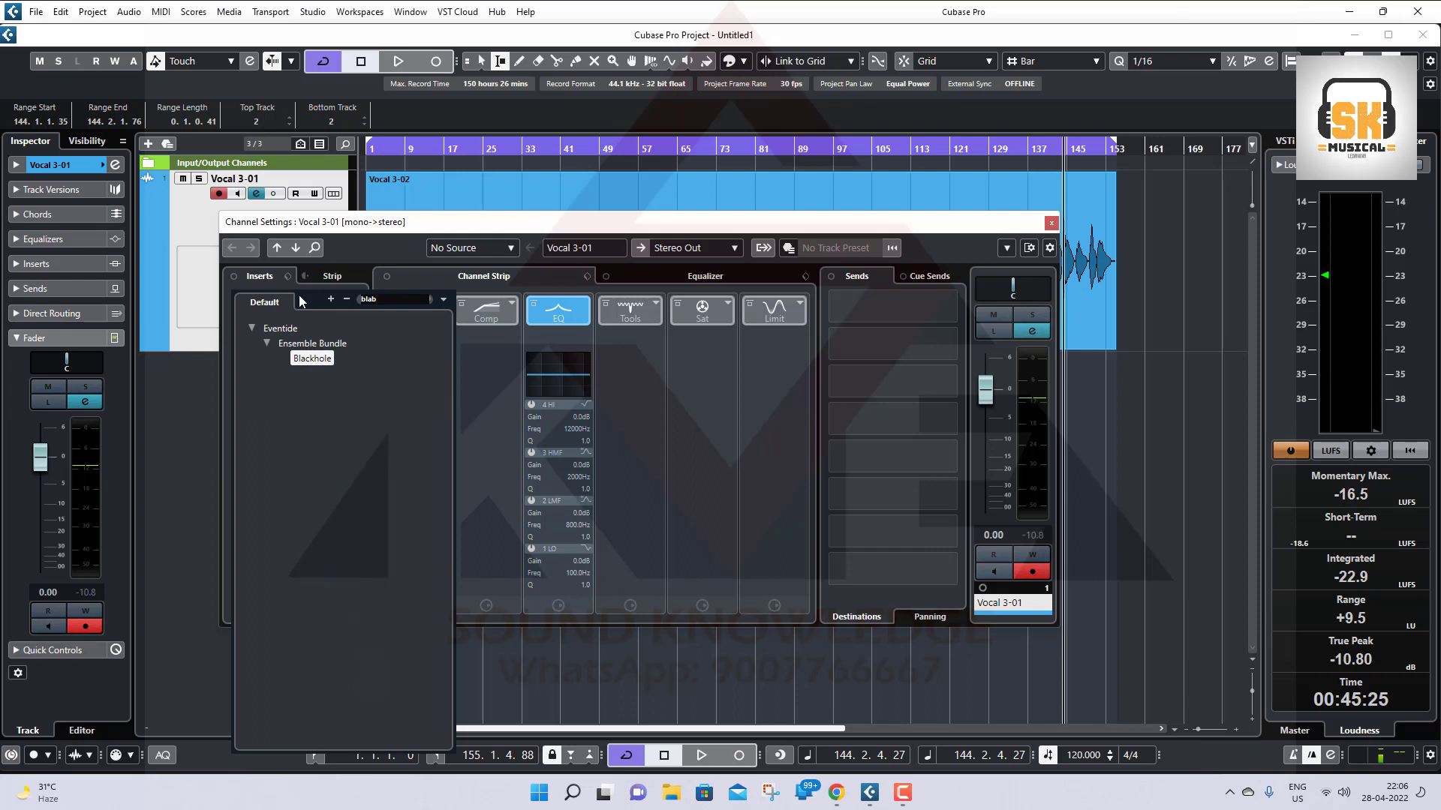
key("BackSpace")
key("Return")
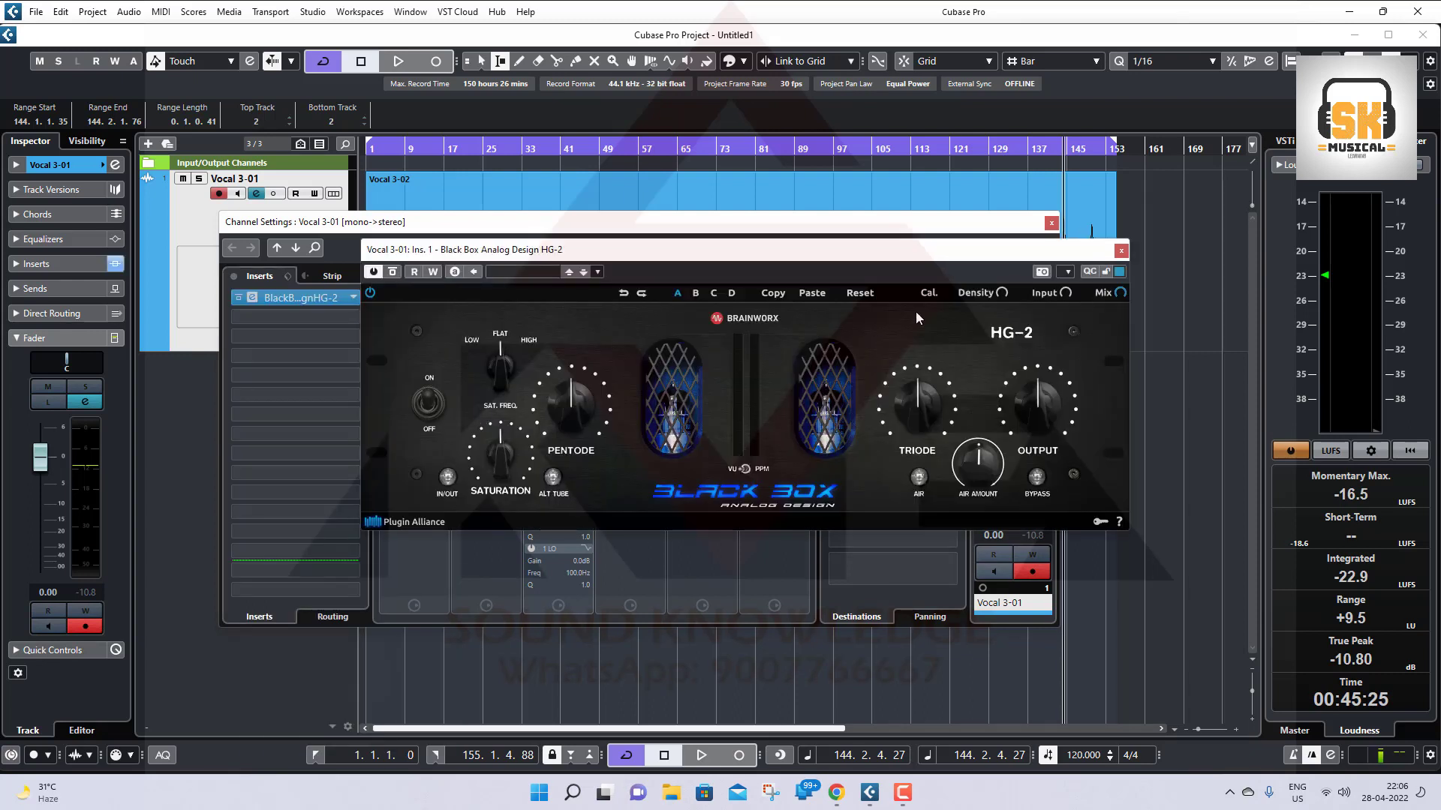
left_click(349, 227)
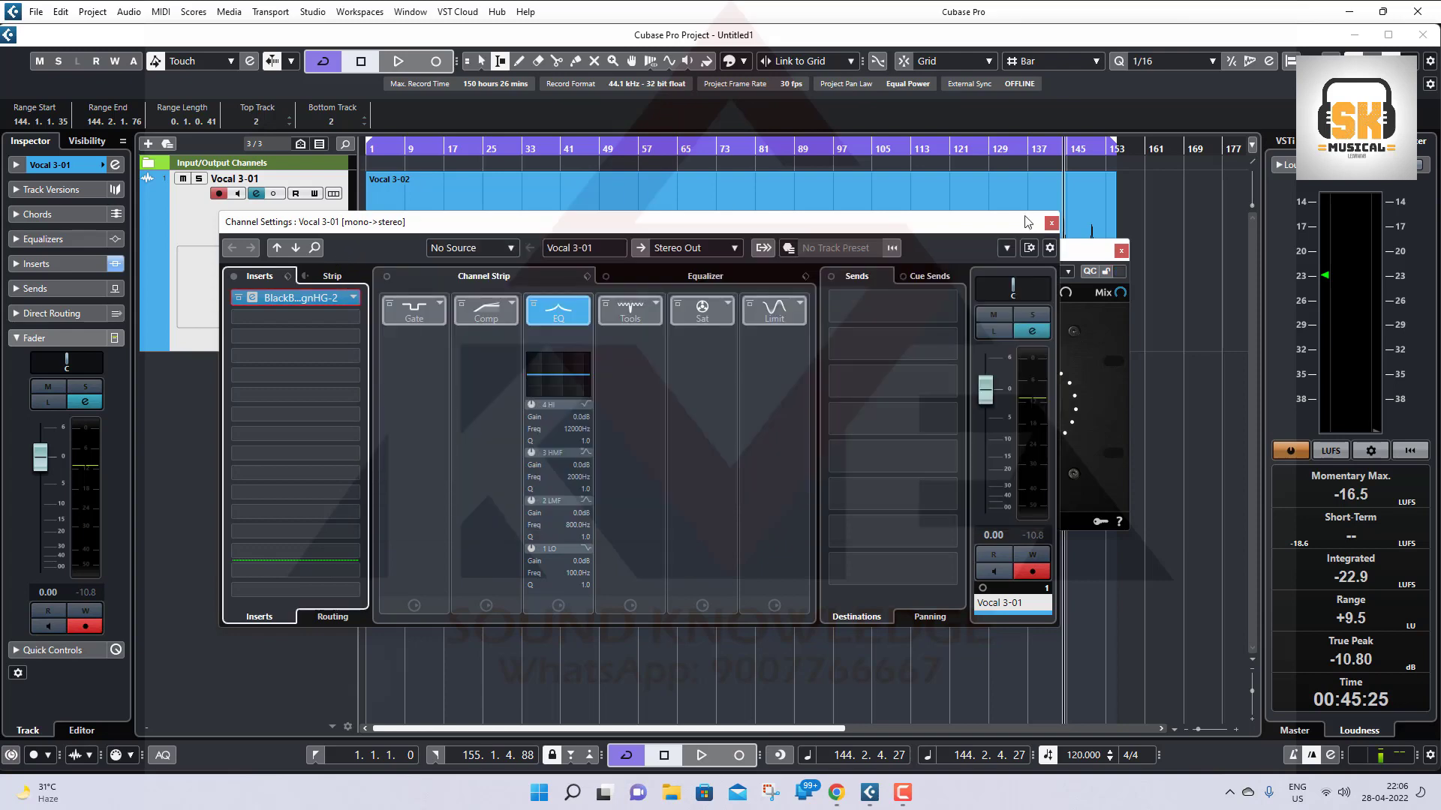
left_click(1051, 223)
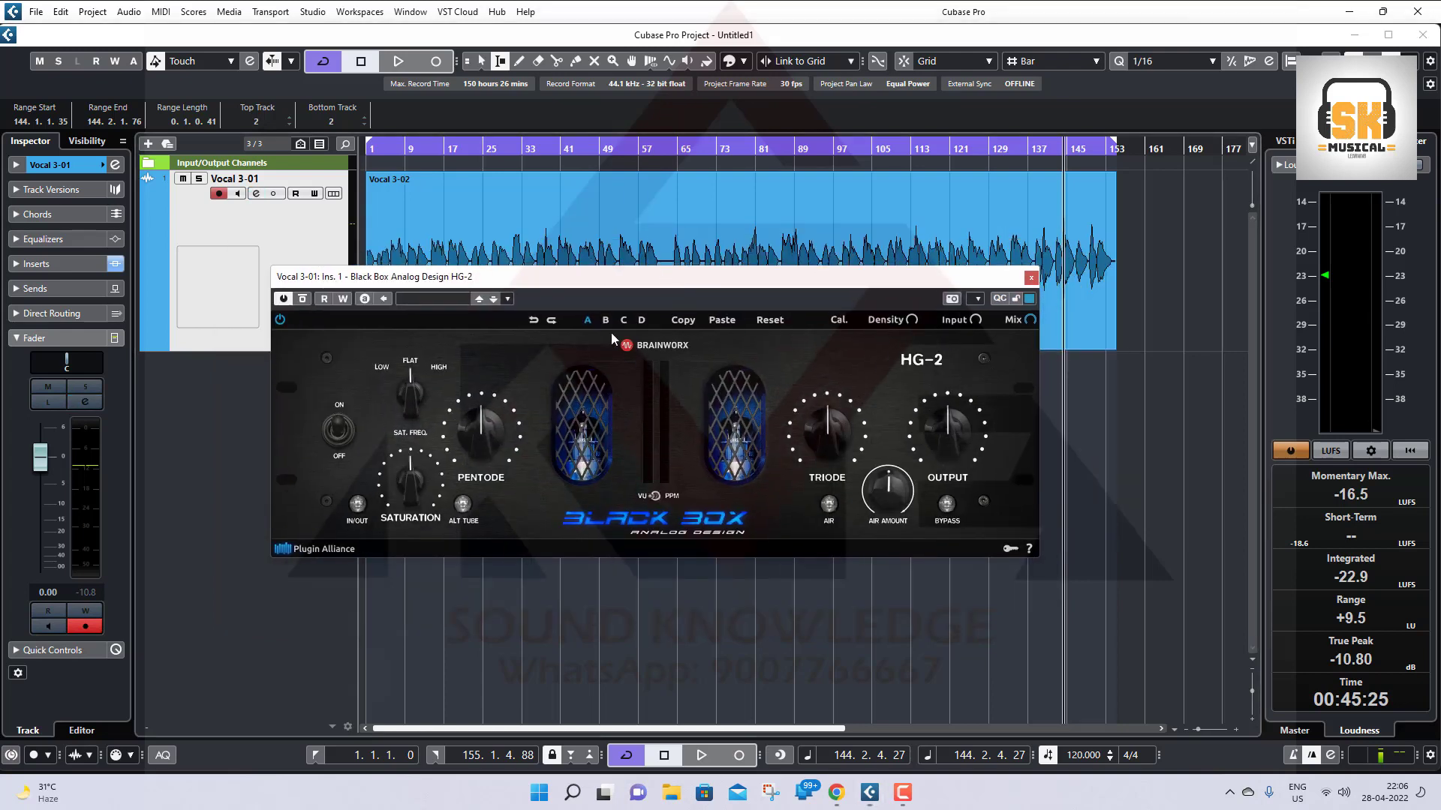
Switch on the saturation circuit, Alt Tube and Air on the HG-2, and close the plug-in window.
left_click_drag(634, 284, 640, 303)
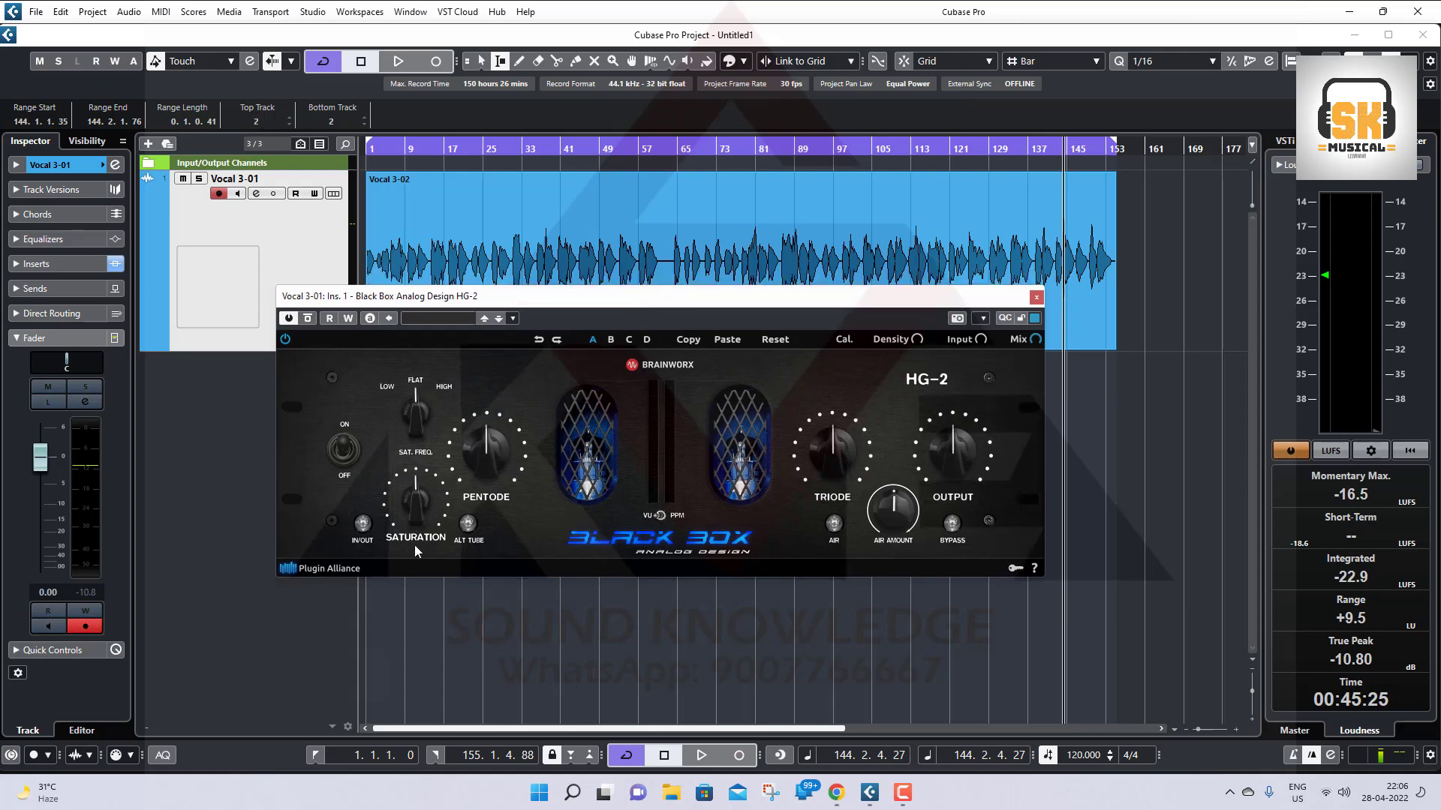
left_click(365, 531)
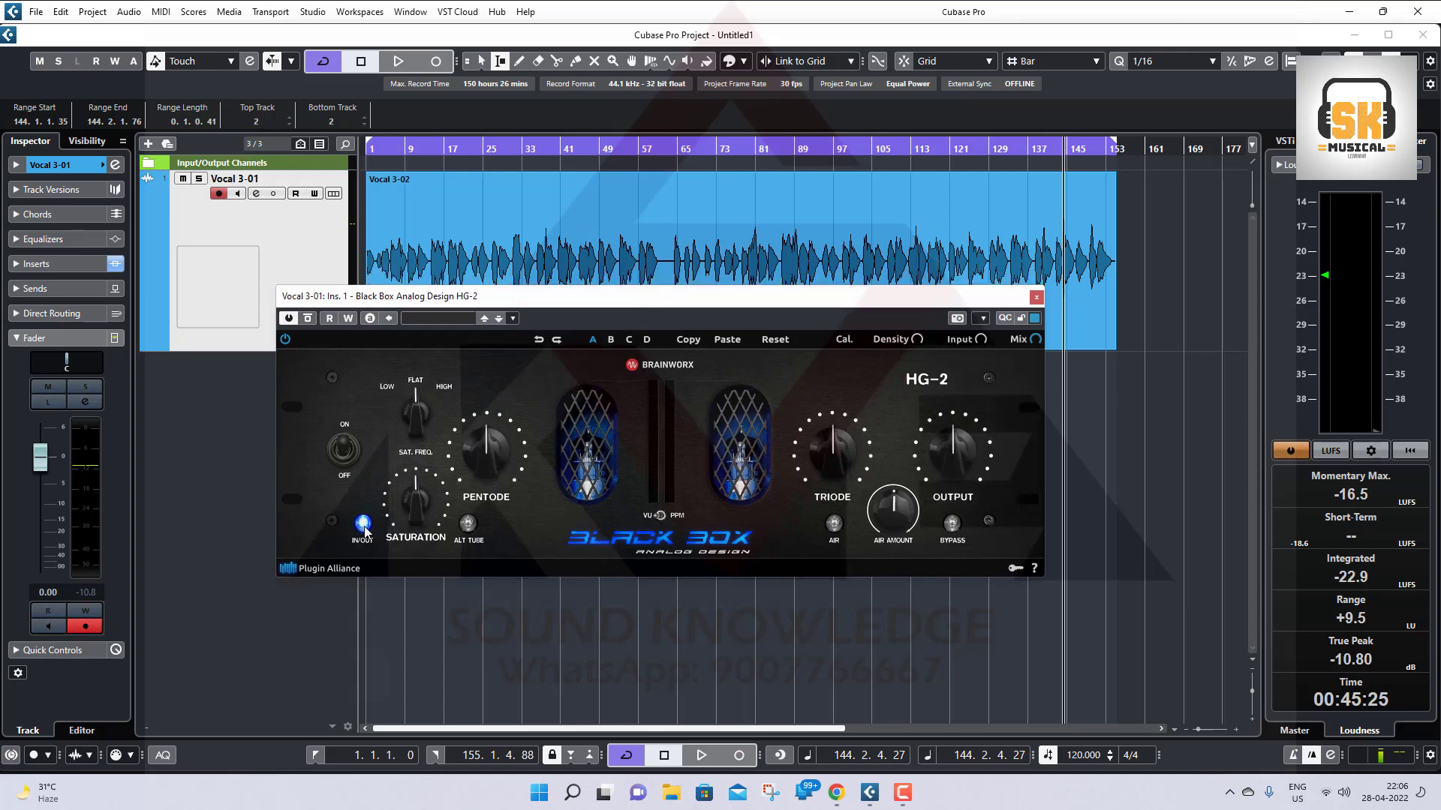
left_click(468, 528)
left_click(834, 524)
left_click(1036, 298)
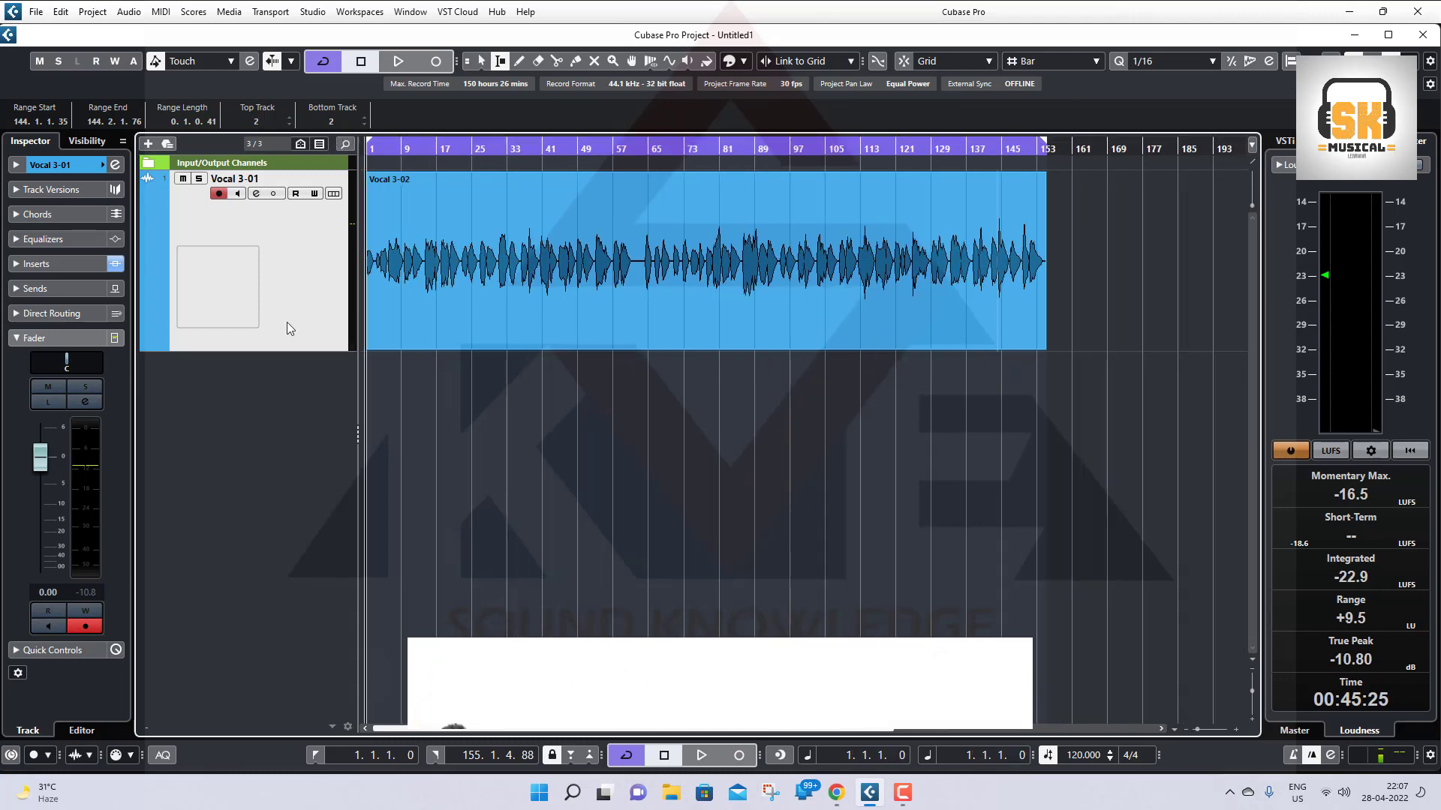
Export the stereo output as the MP3 mixdown 123456 and import it as a new version onto a new audio track.
left_click(35, 11)
mouse_move(105, 245)
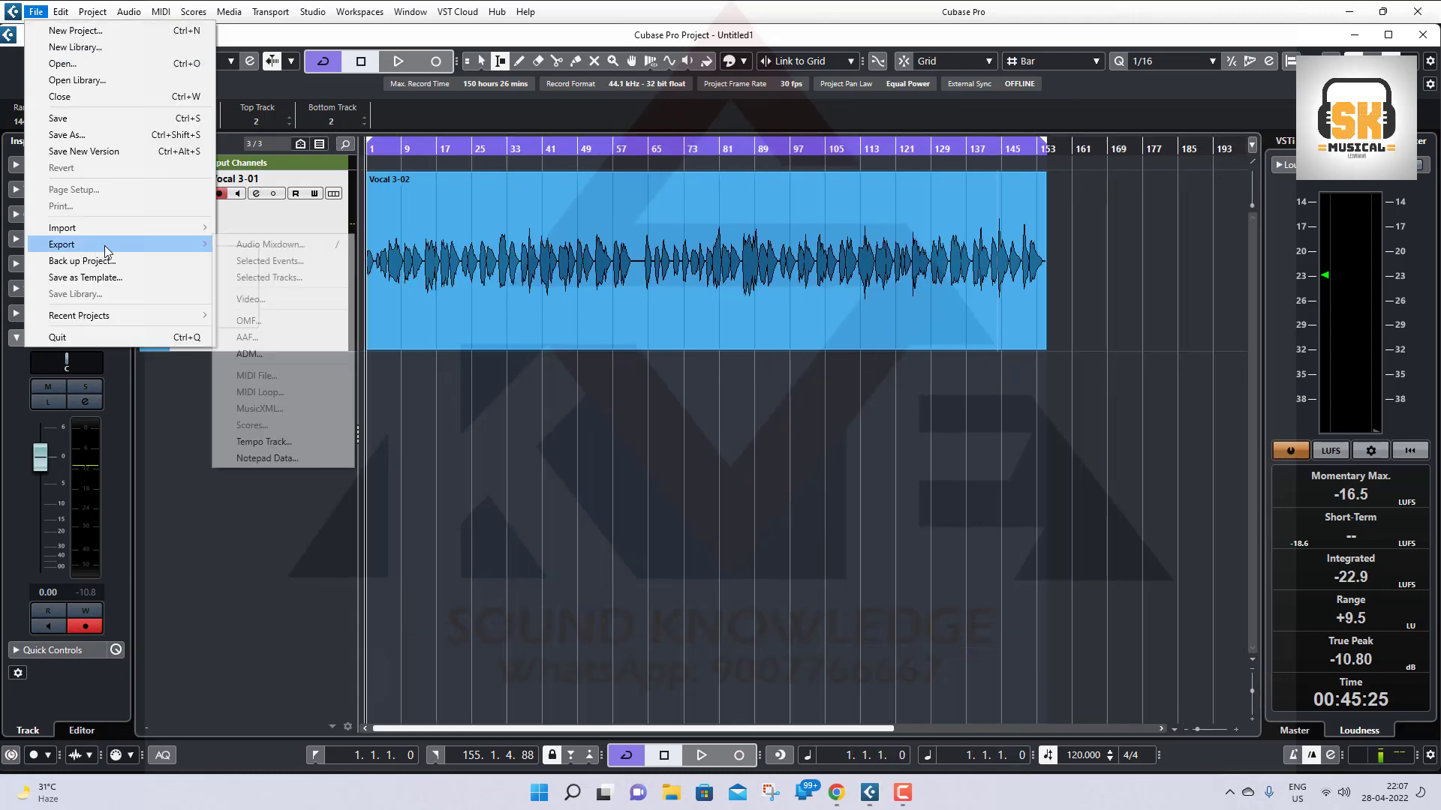
left_click(256, 244)
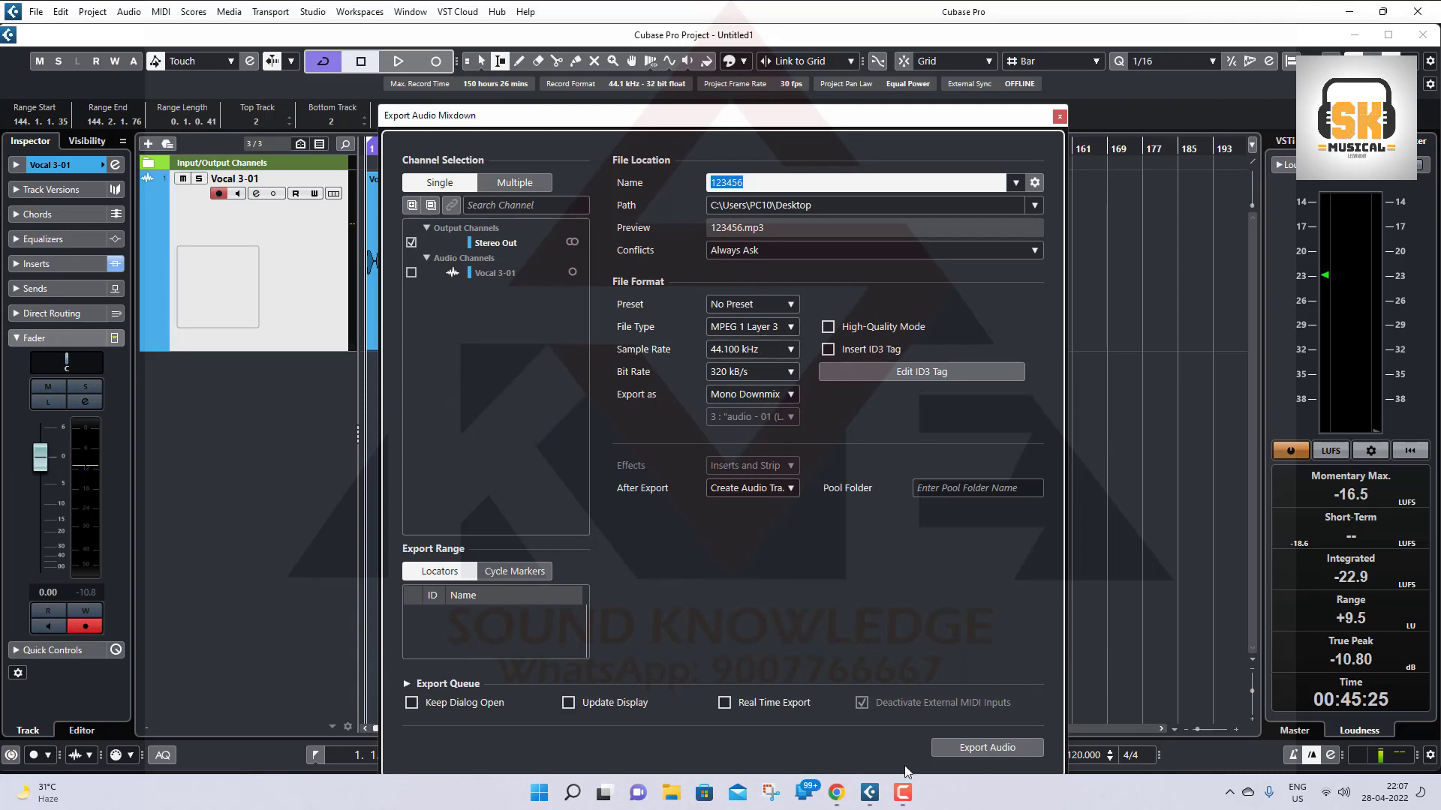
left_click(992, 745)
left_click(745, 428)
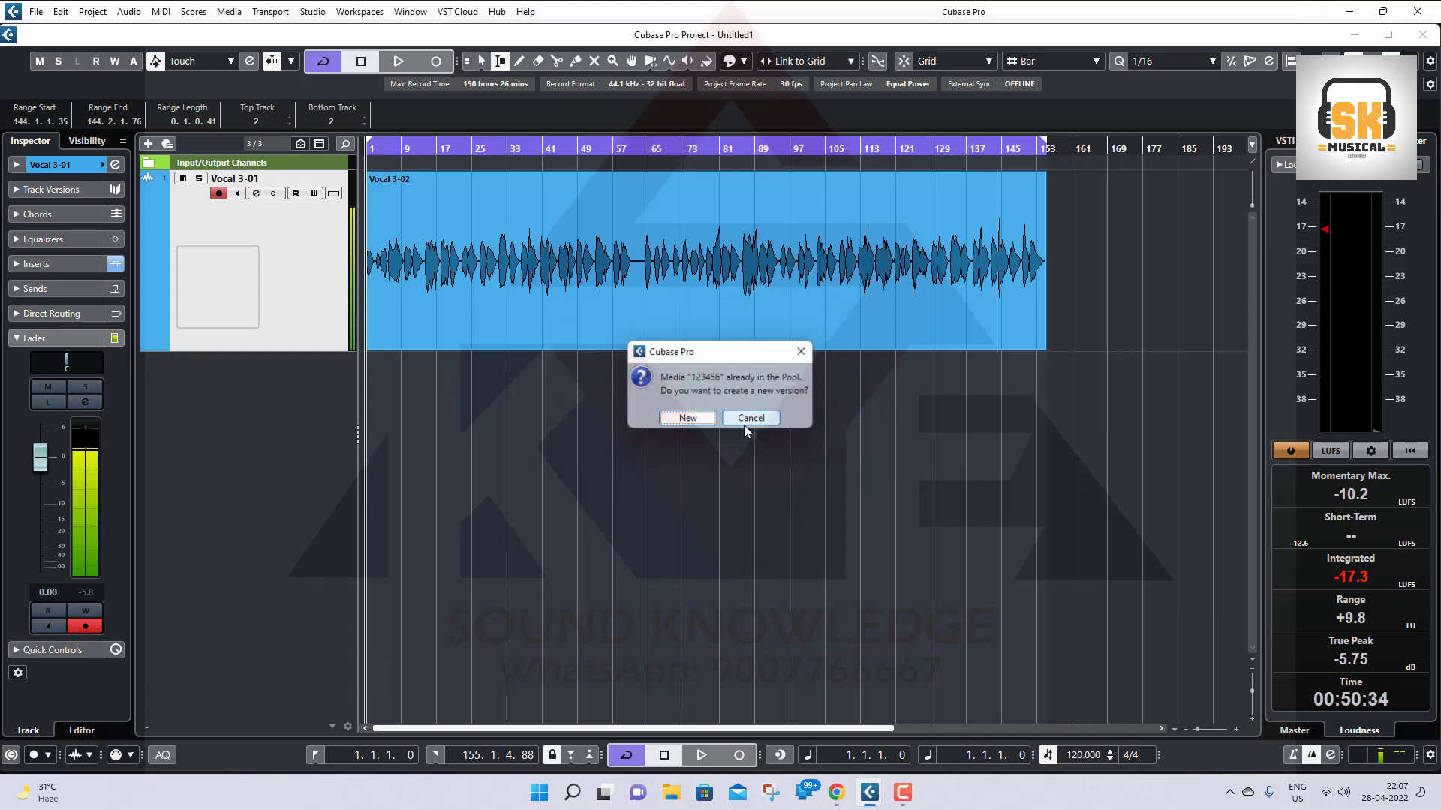
left_click(684, 418)
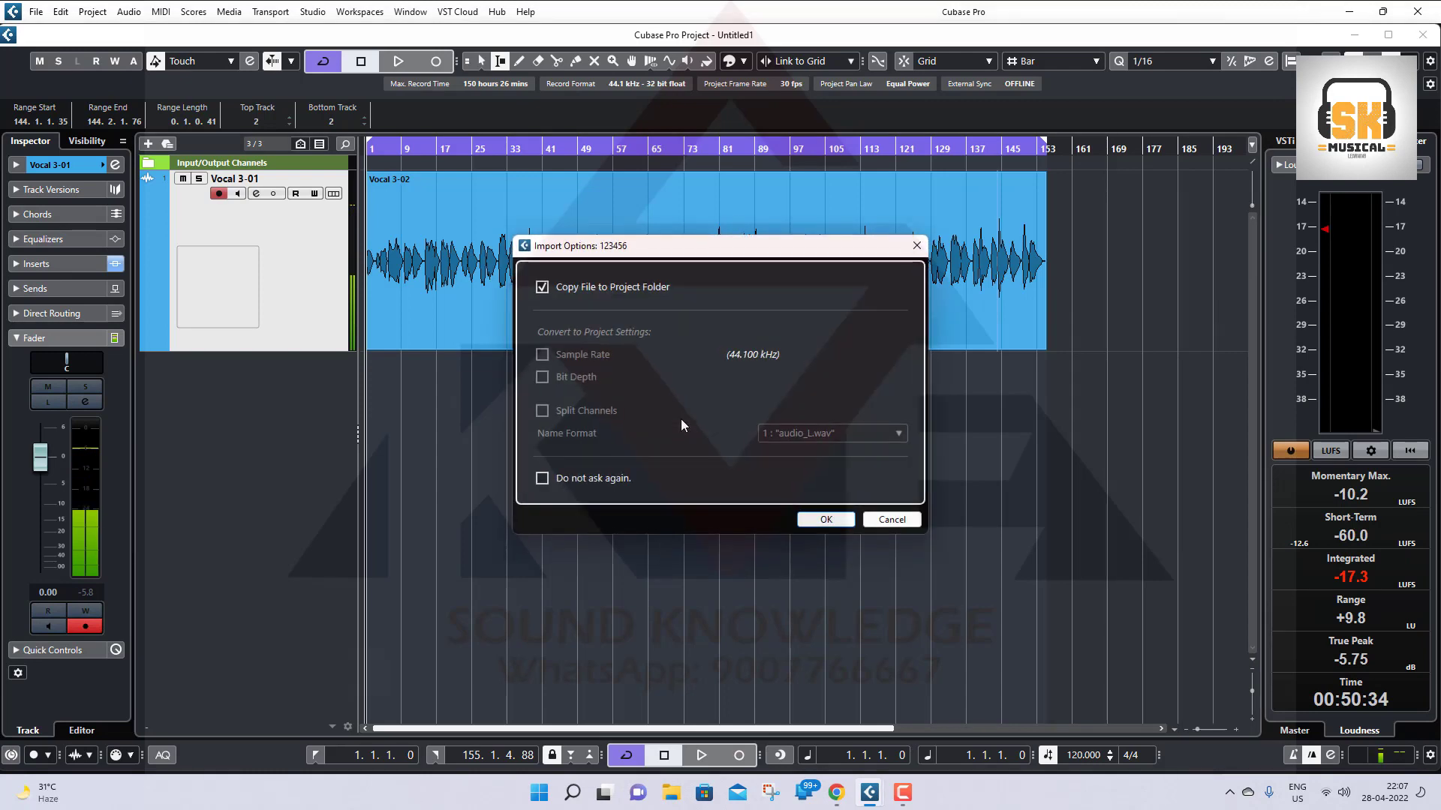
left_click(801, 523)
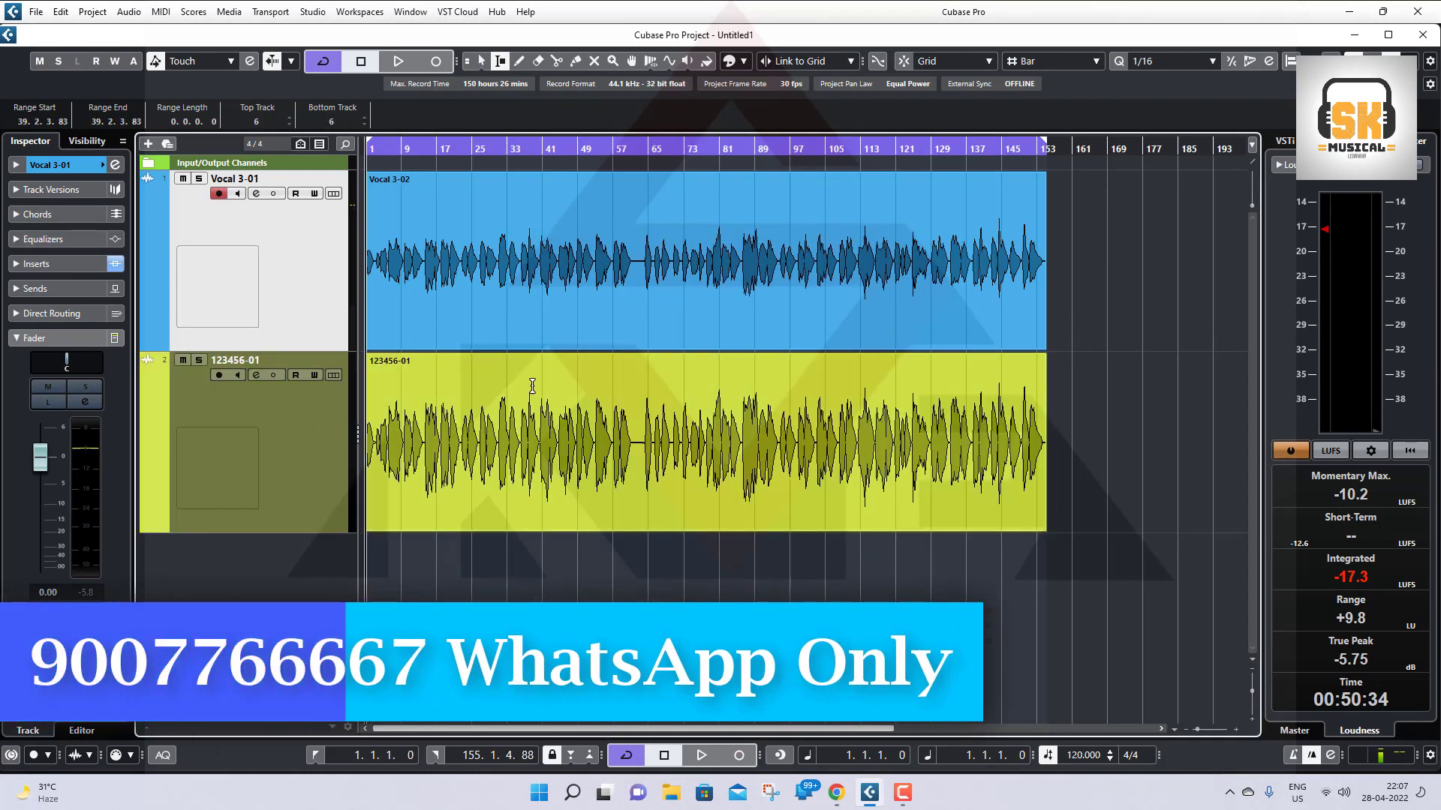
Compare the waveform of the exported 123456-01 event with the original Vocal 3-02 event across the song.
left_click(545, 293)
left_click(597, 562)
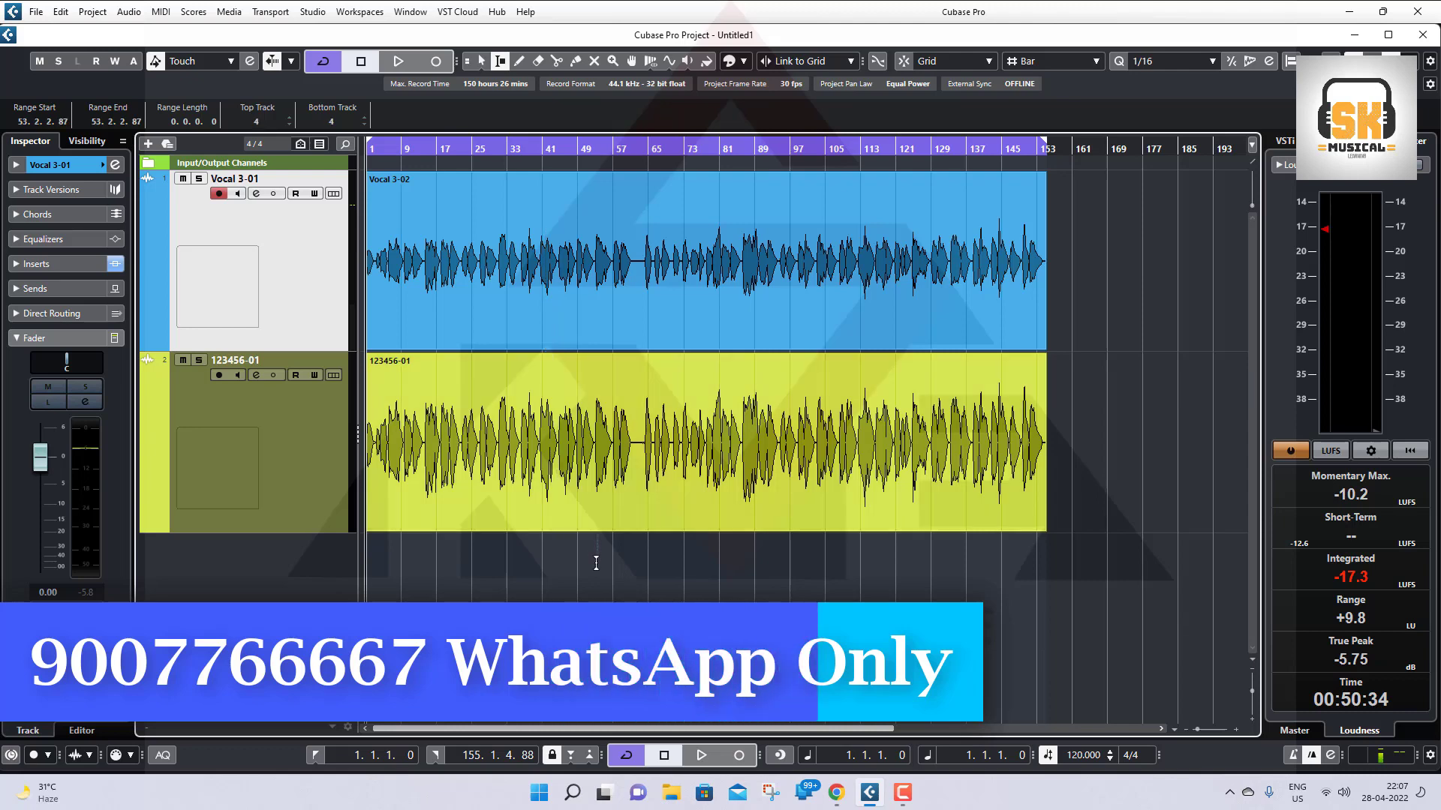
left_click_drag(384, 480, 1009, 480)
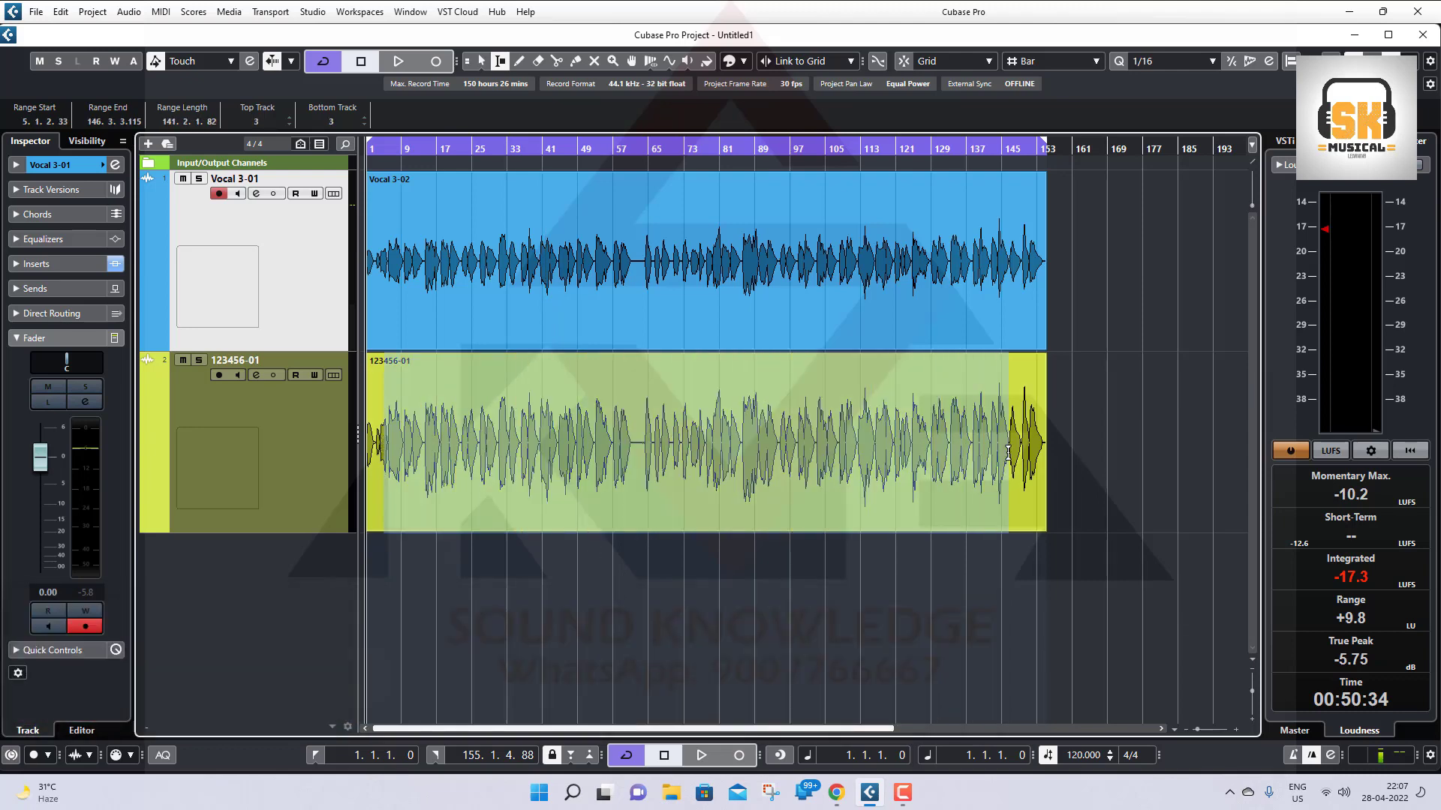
left_click_drag(380, 257, 846, 259)
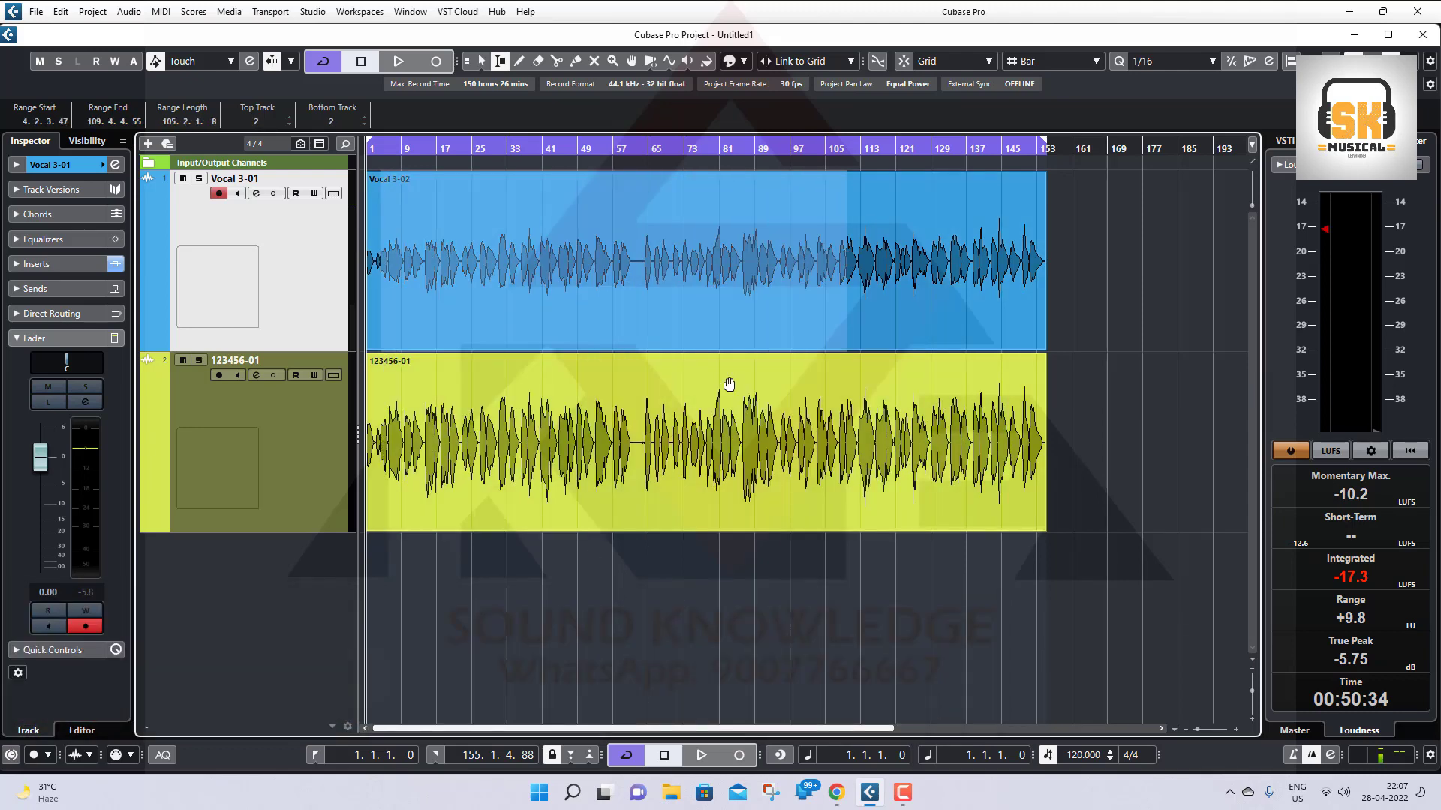
left_click_drag(484, 462, 585, 459)
Solo the 123456-01 track and play it from about bar 25.
left_click(291, 477)
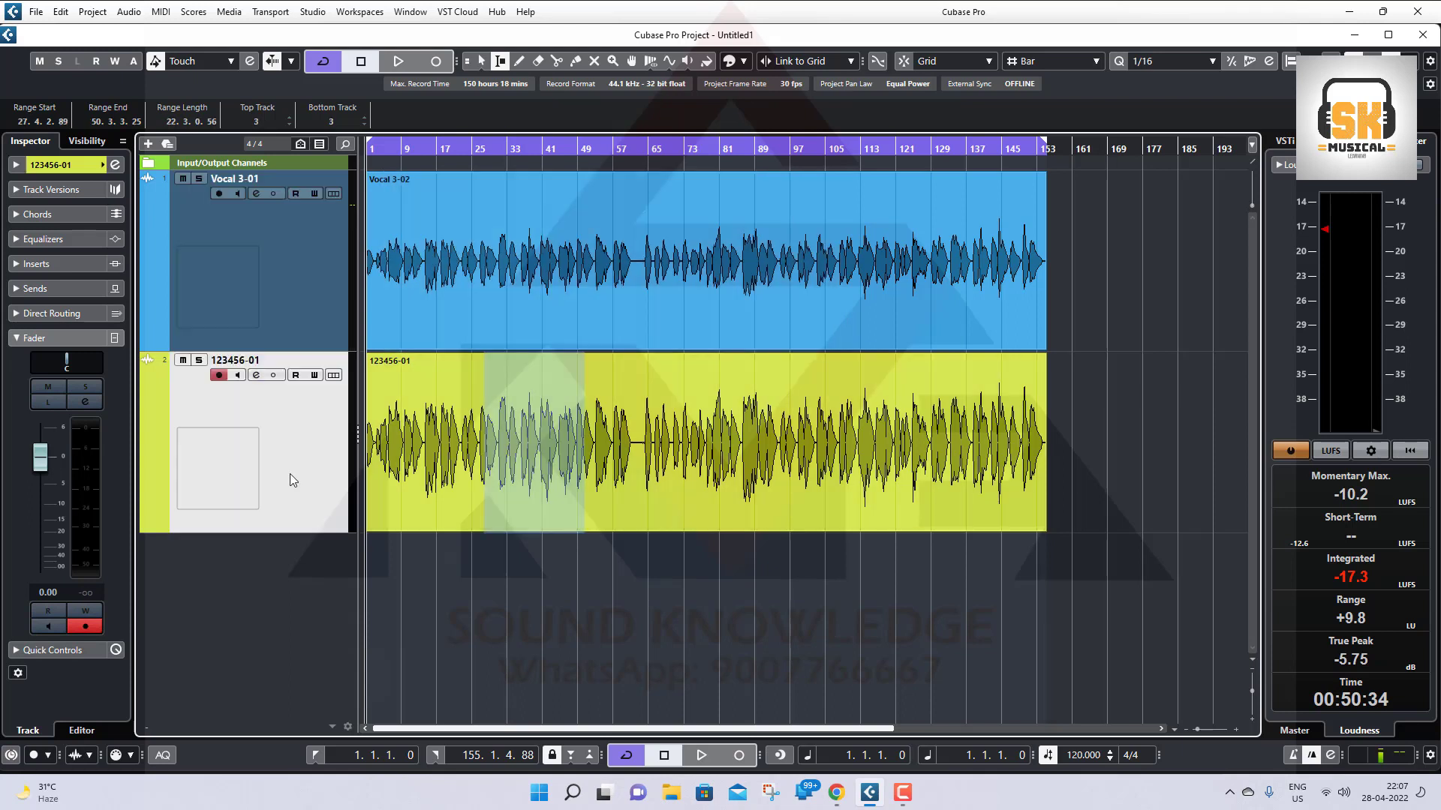
left_click(199, 361)
left_click(476, 149)
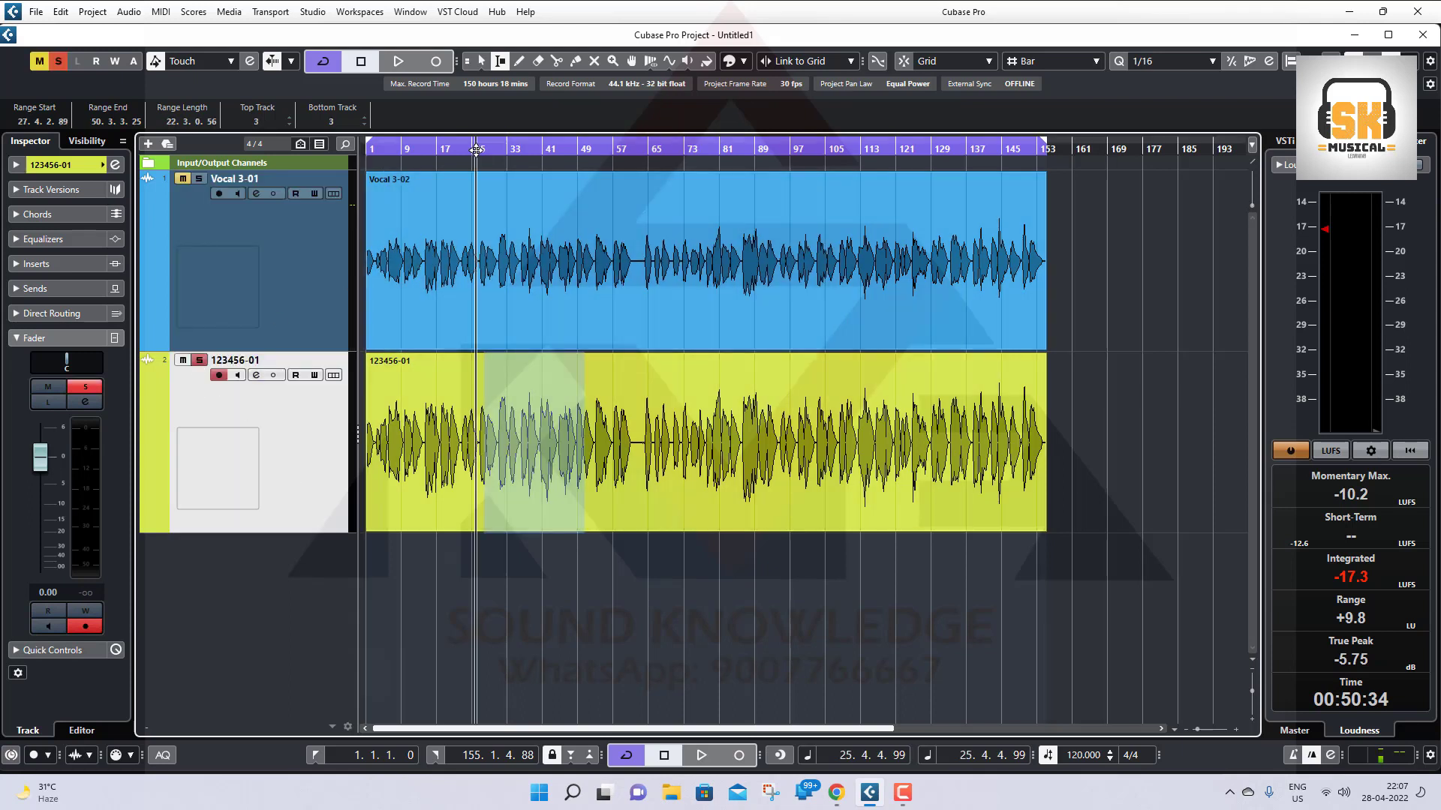
key("space")
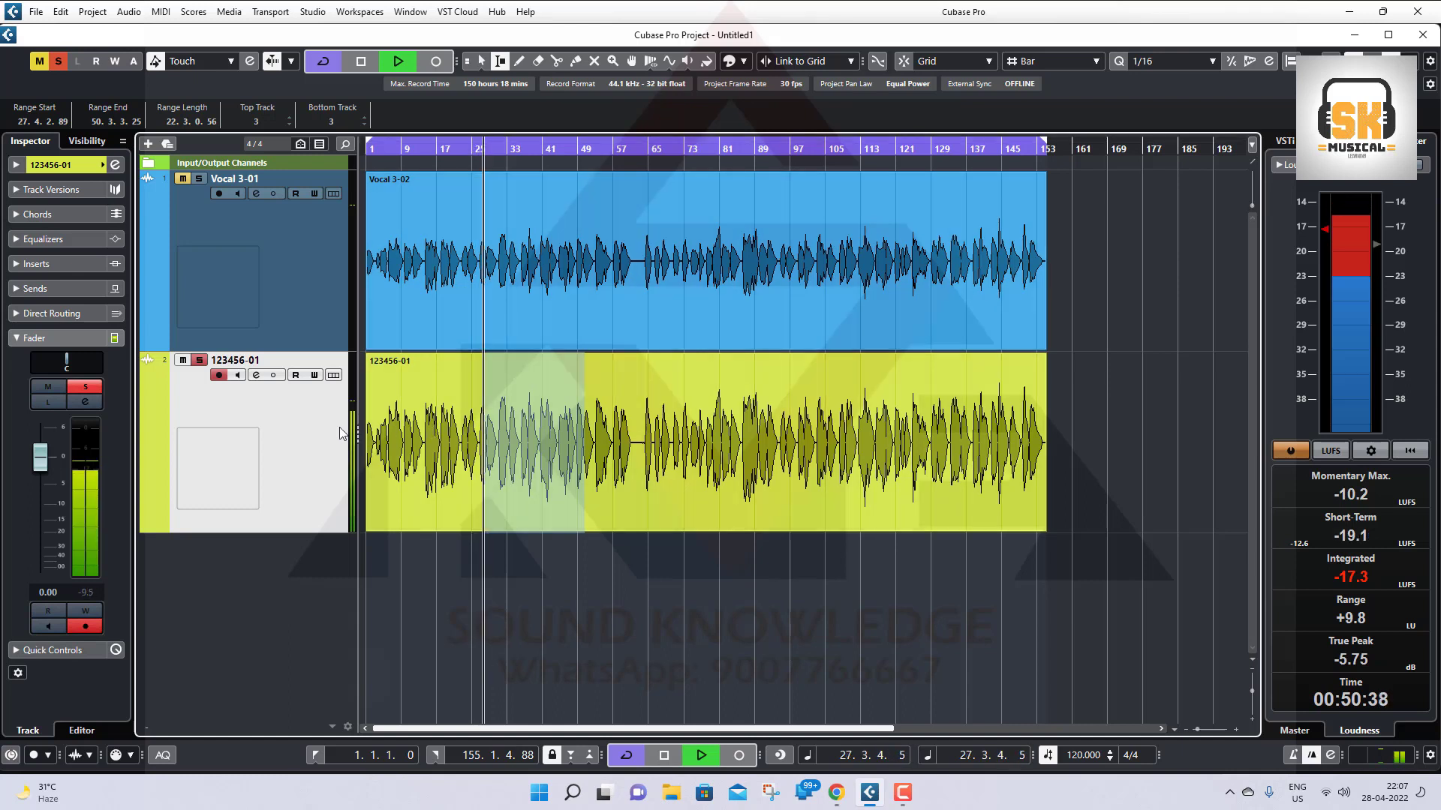
Mute 123456-01 during playback, bypass the HG-2 insert on Vocal 3-01, and close the channel settings.
left_click(183, 362)
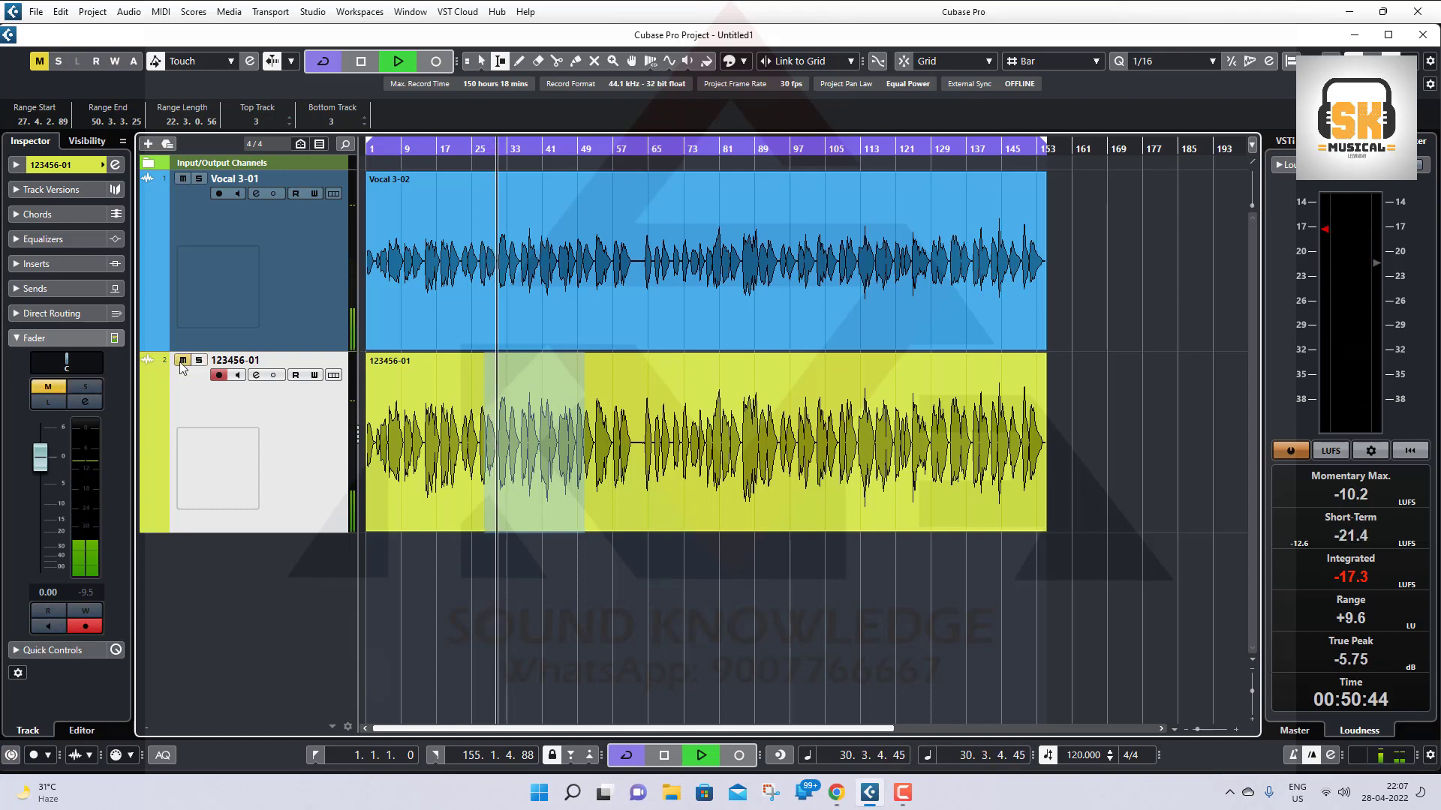
left_click(214, 271)
left_click(256, 194)
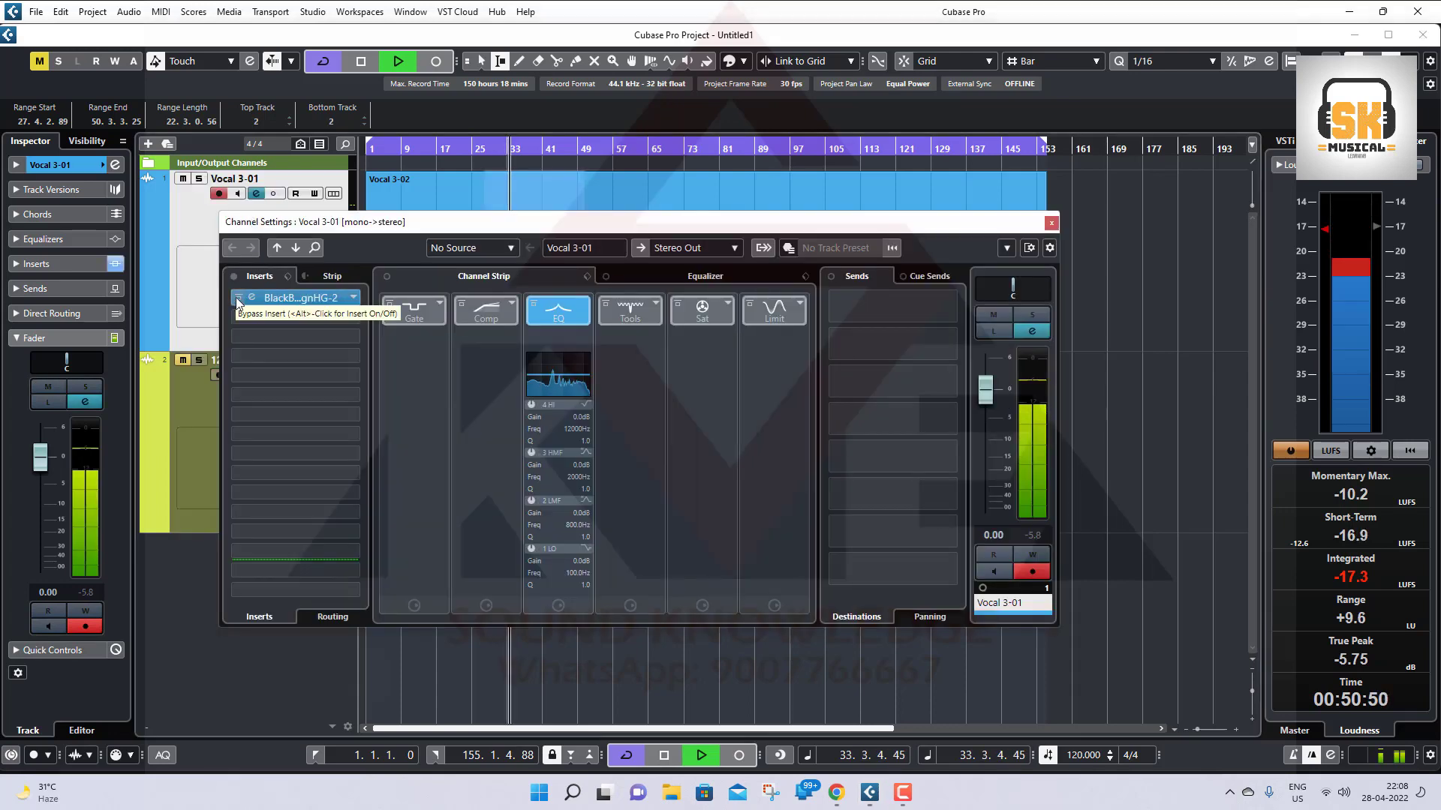
left_click(237, 303)
key("Escape")
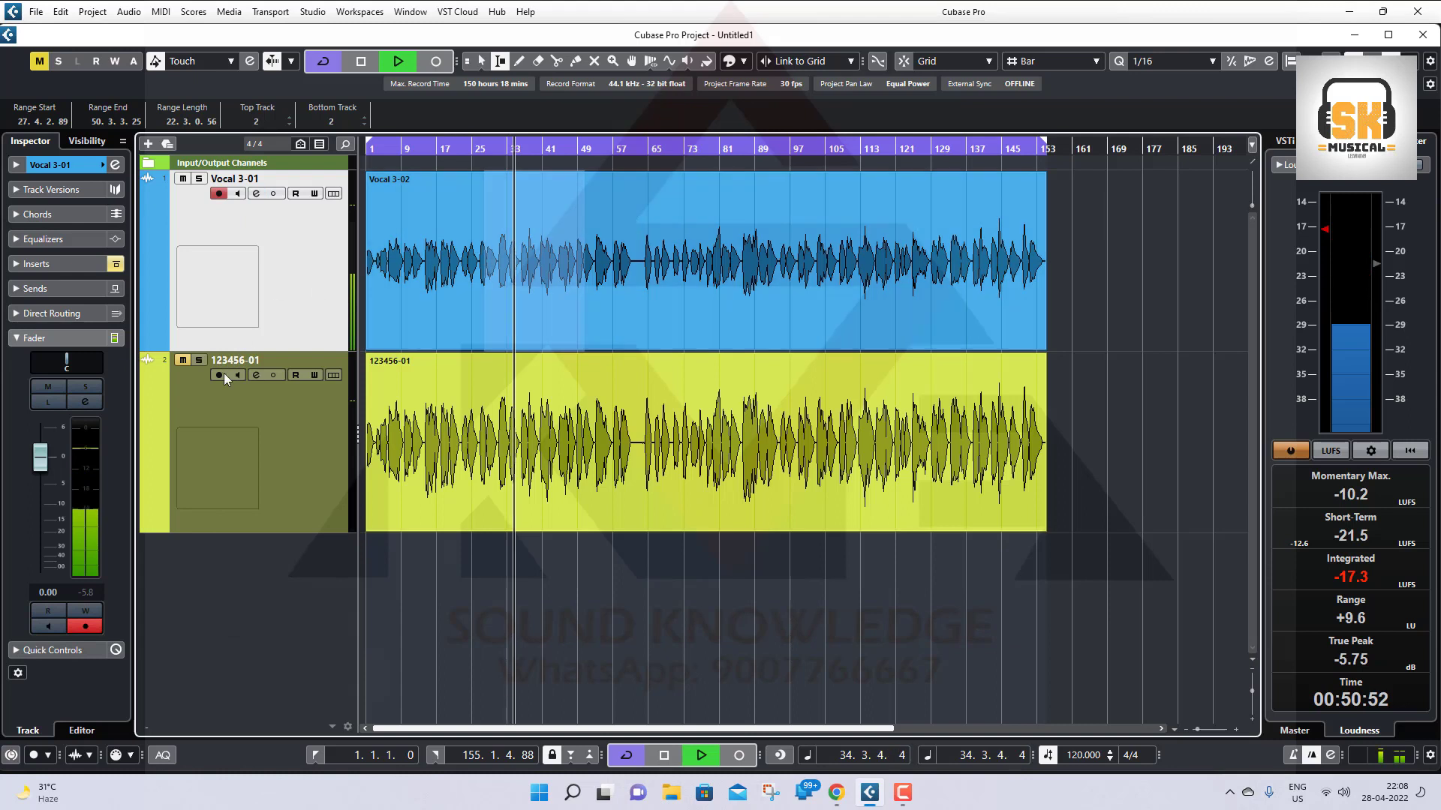
Alternate playback between 123456-01 and the unprocessed Vocal 3-01 using mute and solo, and stop with 123456-01 soloed.
left_click(182, 361)
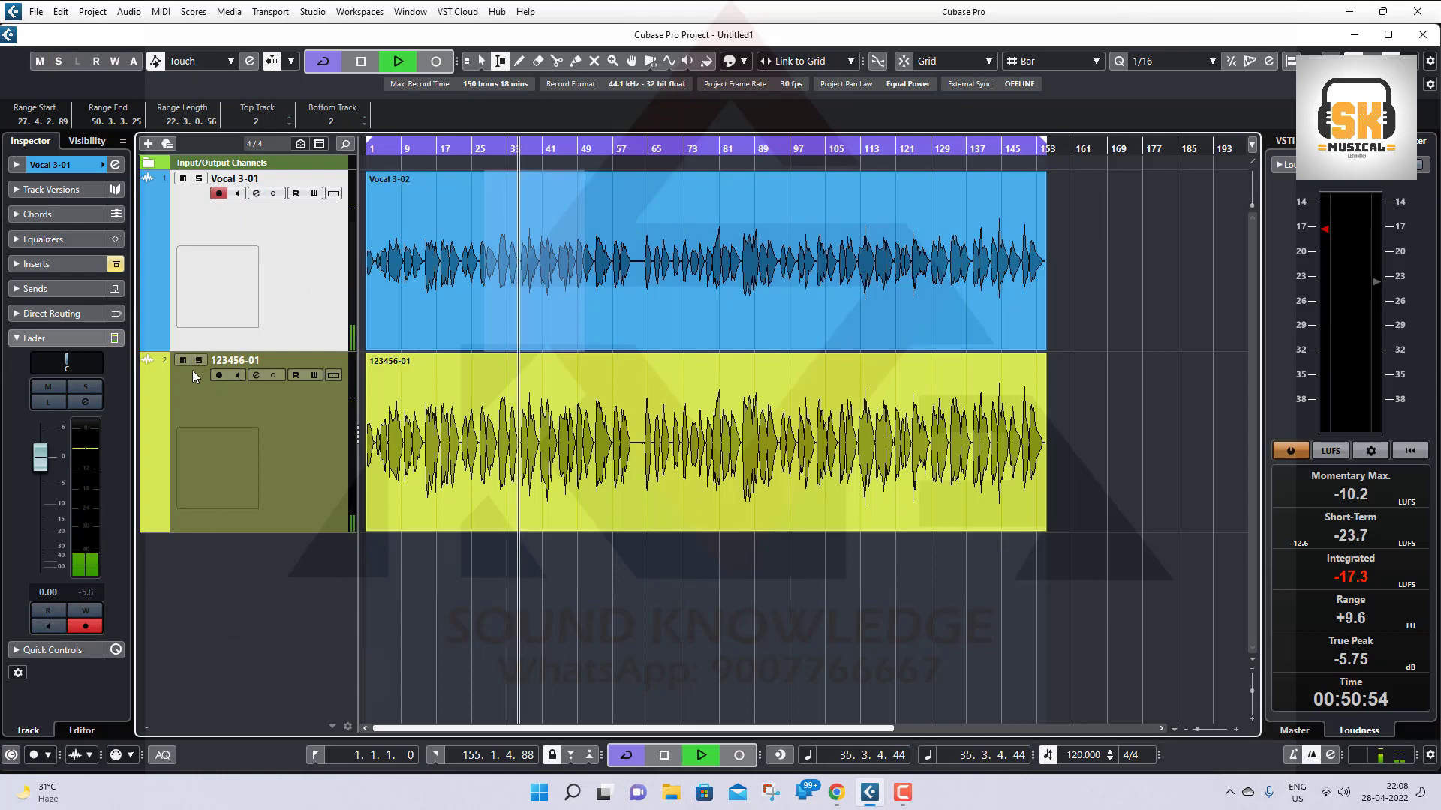
left_click(198, 361)
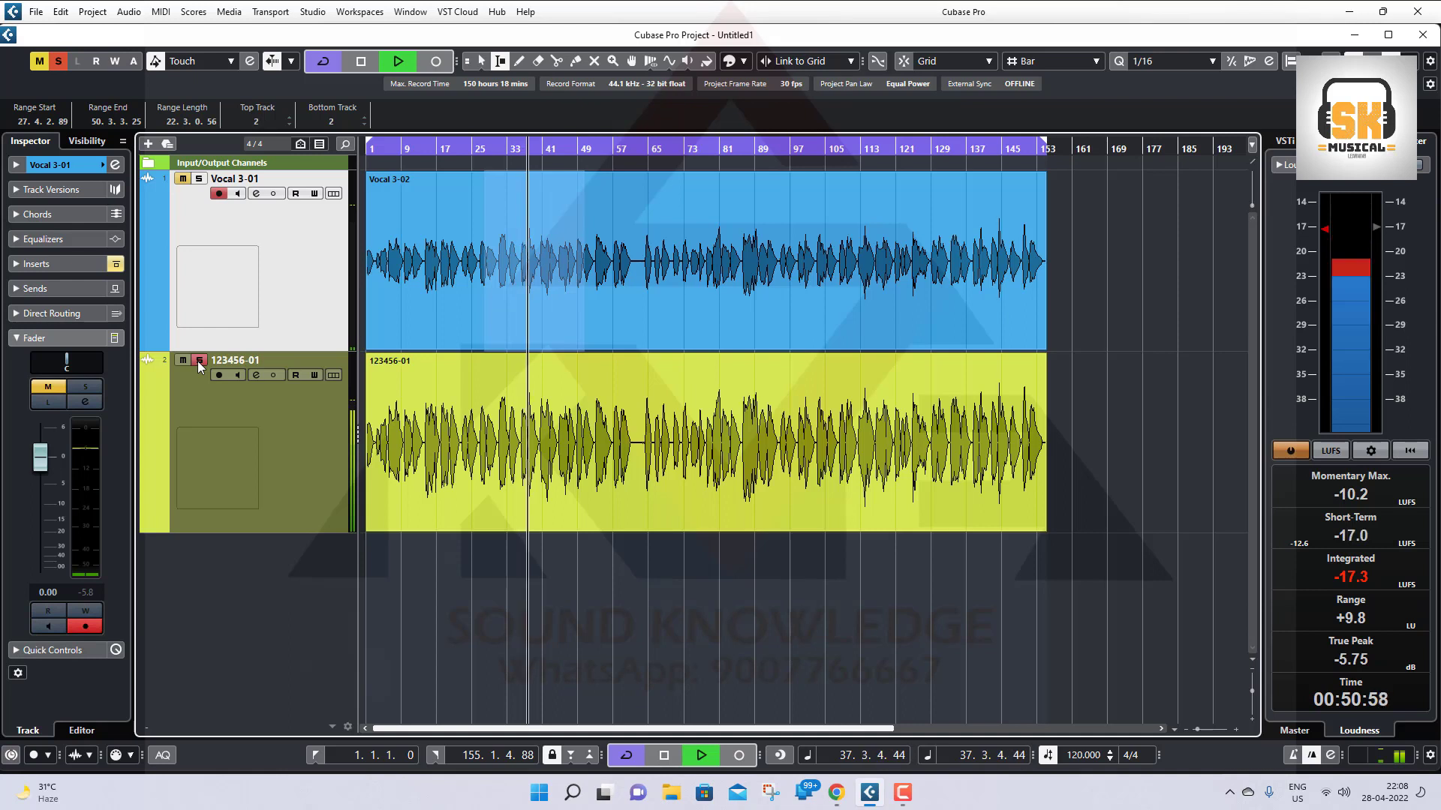
left_click(199, 361)
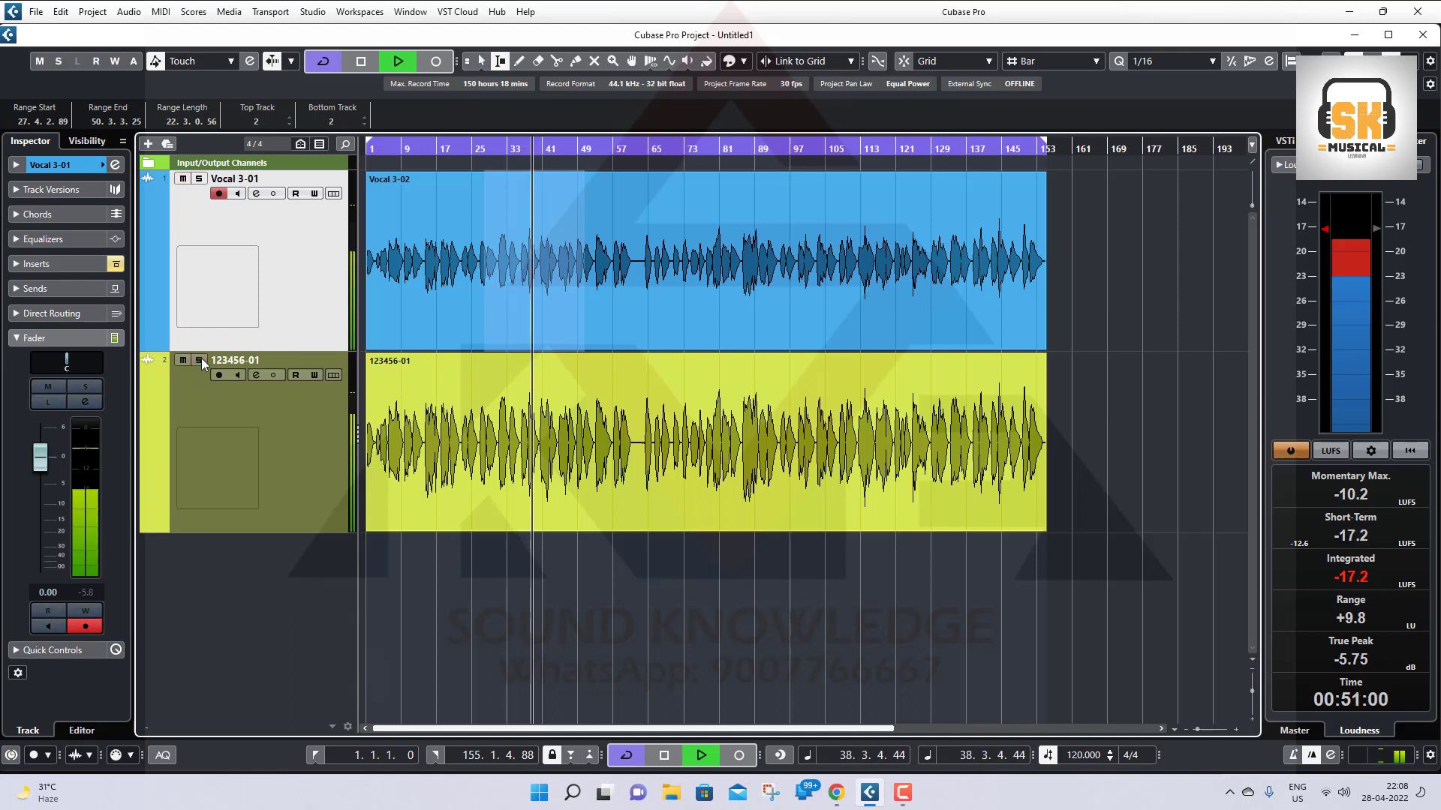
left_click(182, 359)
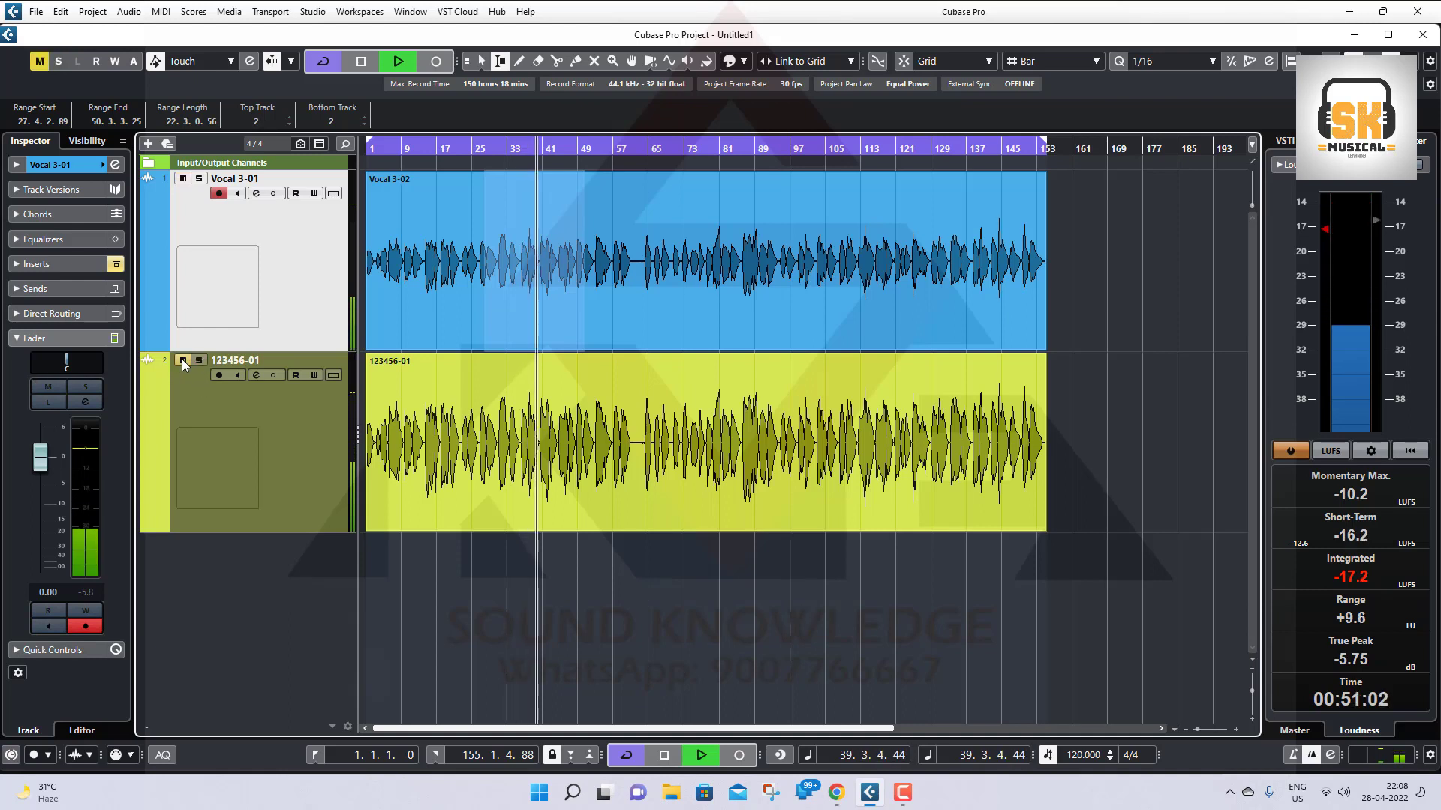
left_click(597, 267)
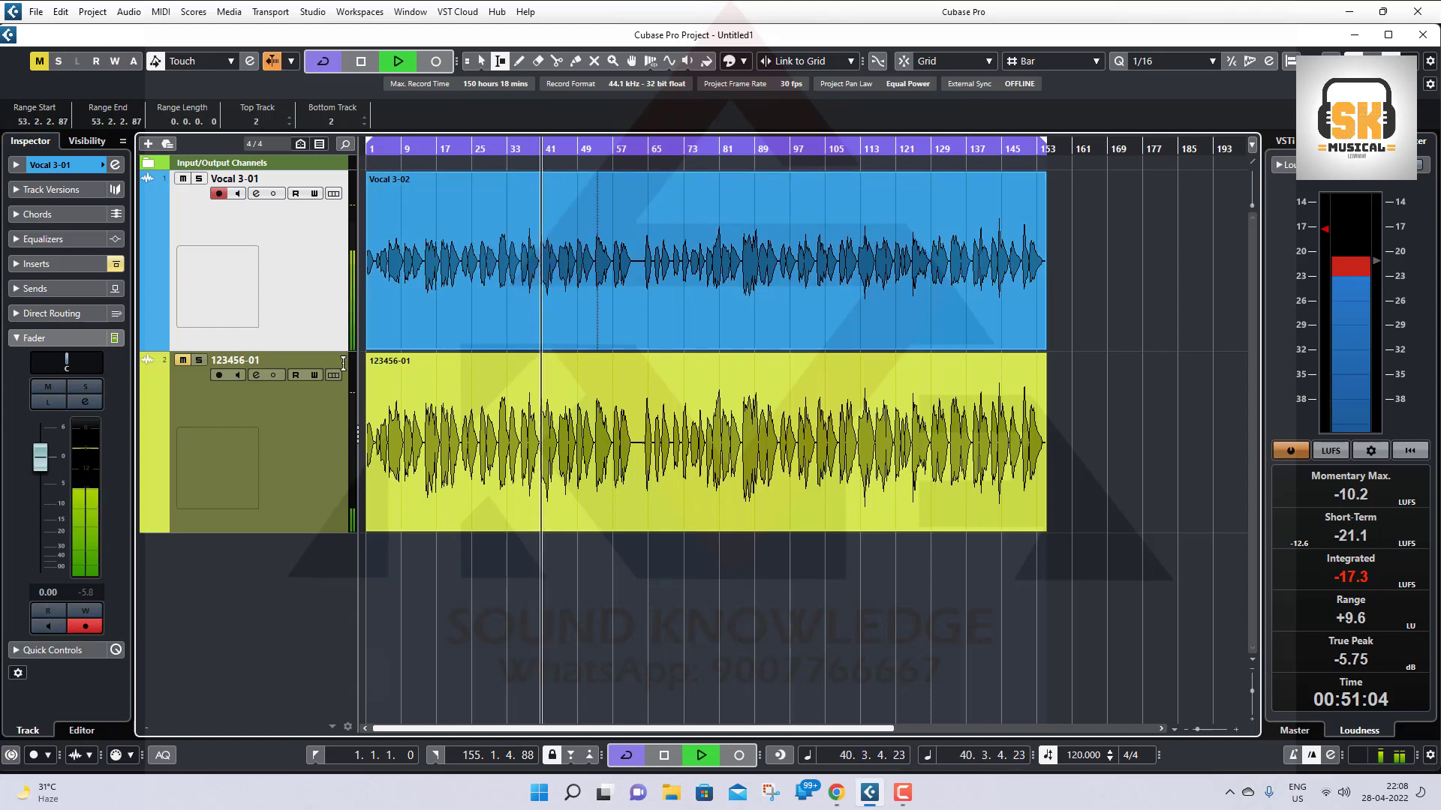
left_click(182, 179)
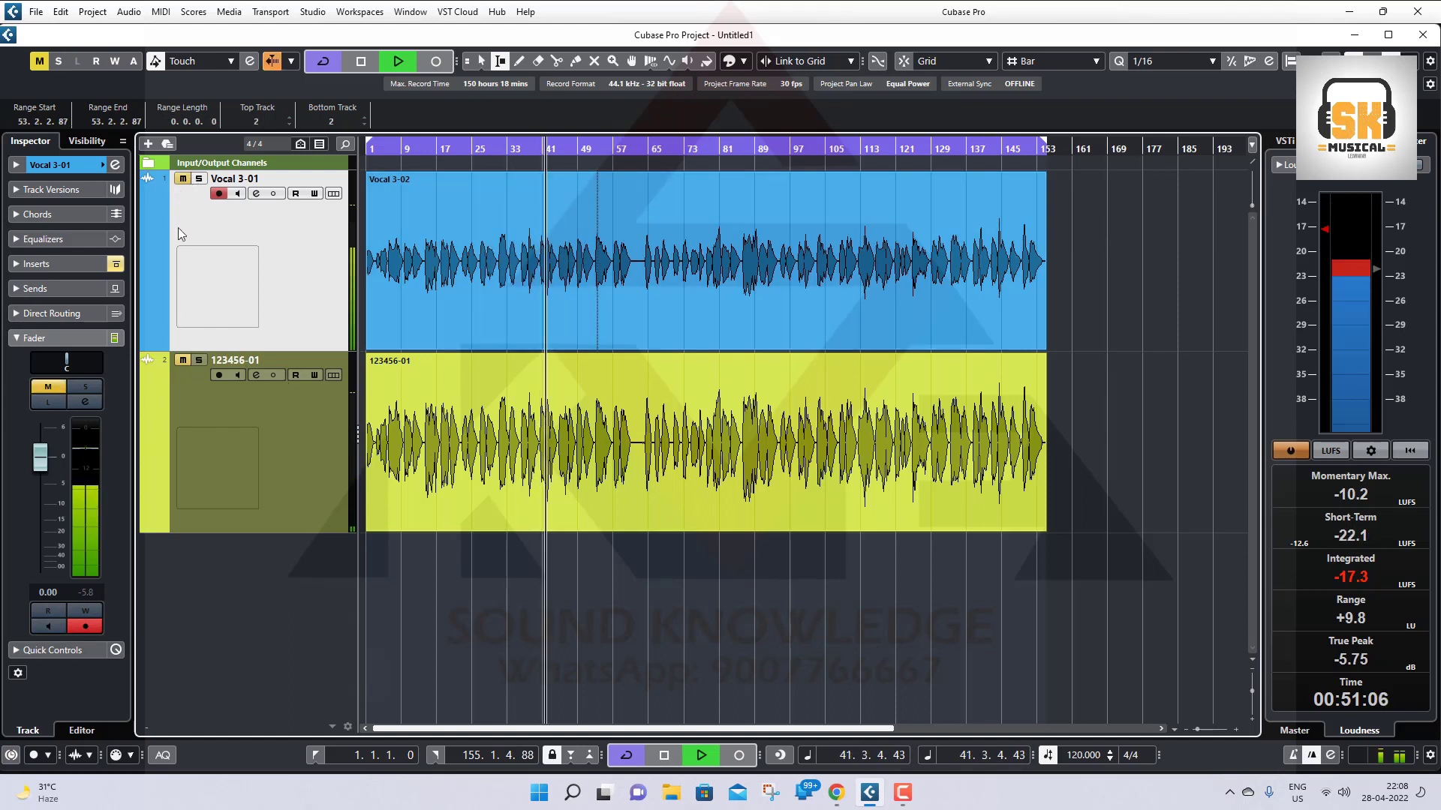
left_click(200, 360)
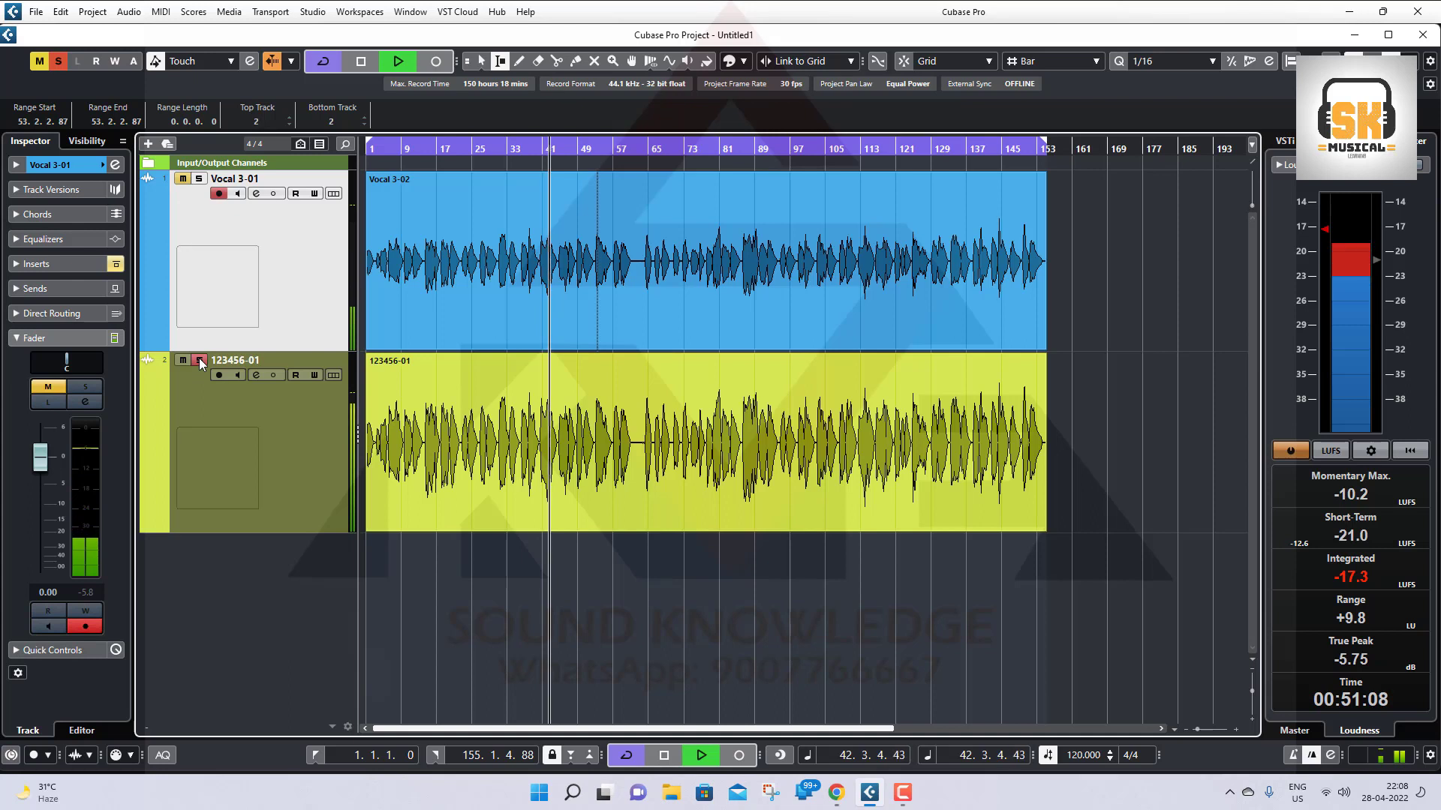
key("space")
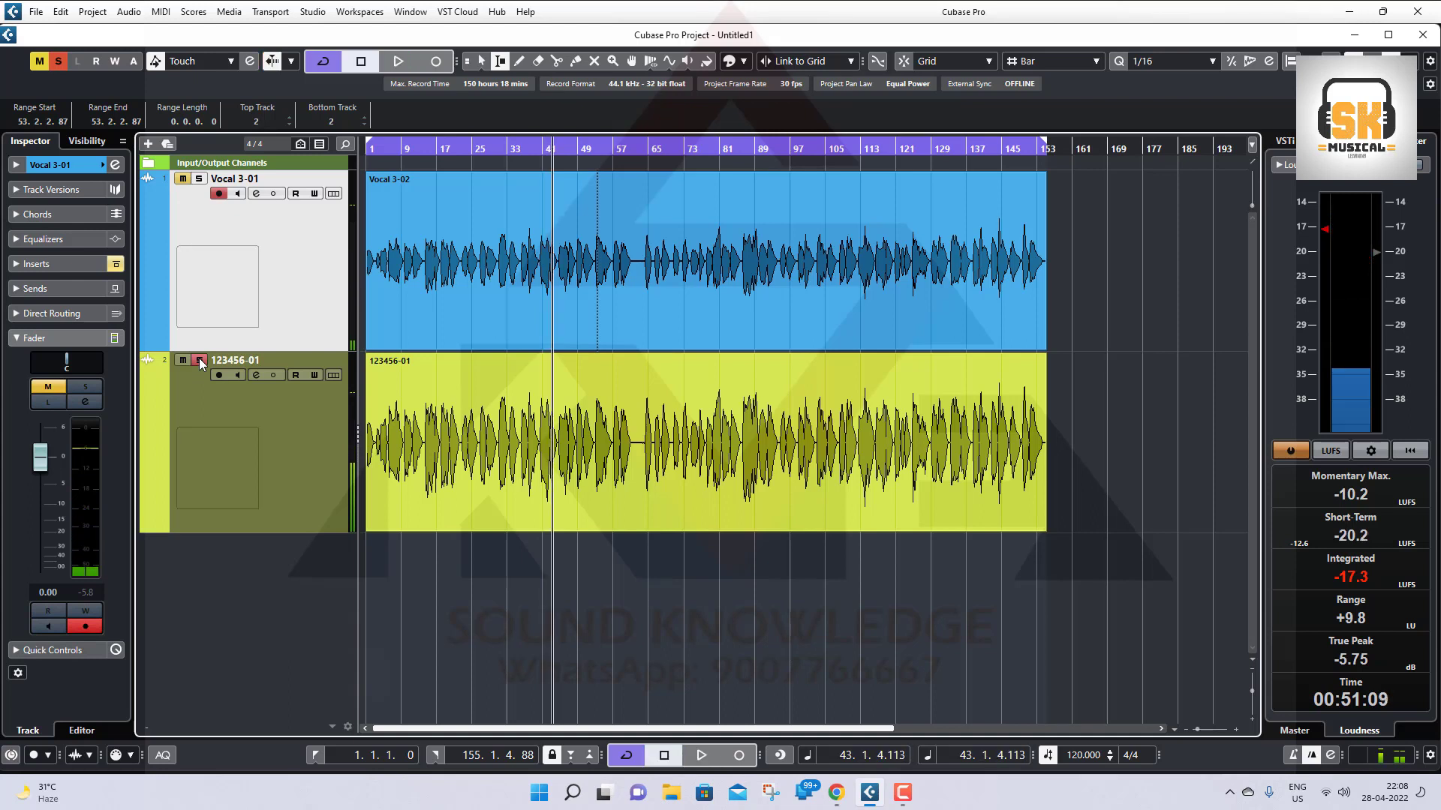
Reactivate the HG-2 insert on Vocal 3-01, review the plug-in's settings, and close the plug-in and channel windows.
left_click(473, 442)
left_click(317, 476)
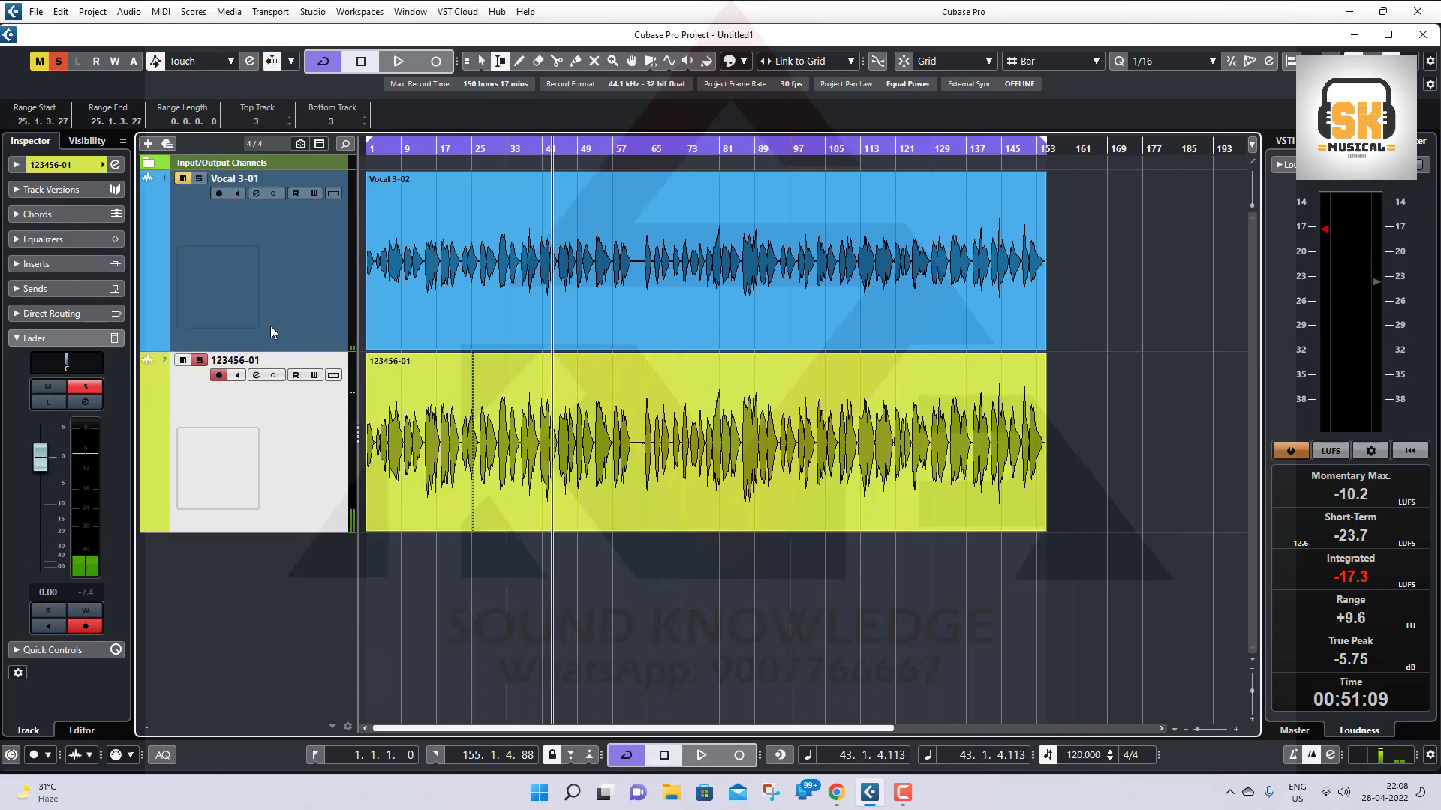
left_click(271, 332)
left_click(256, 194)
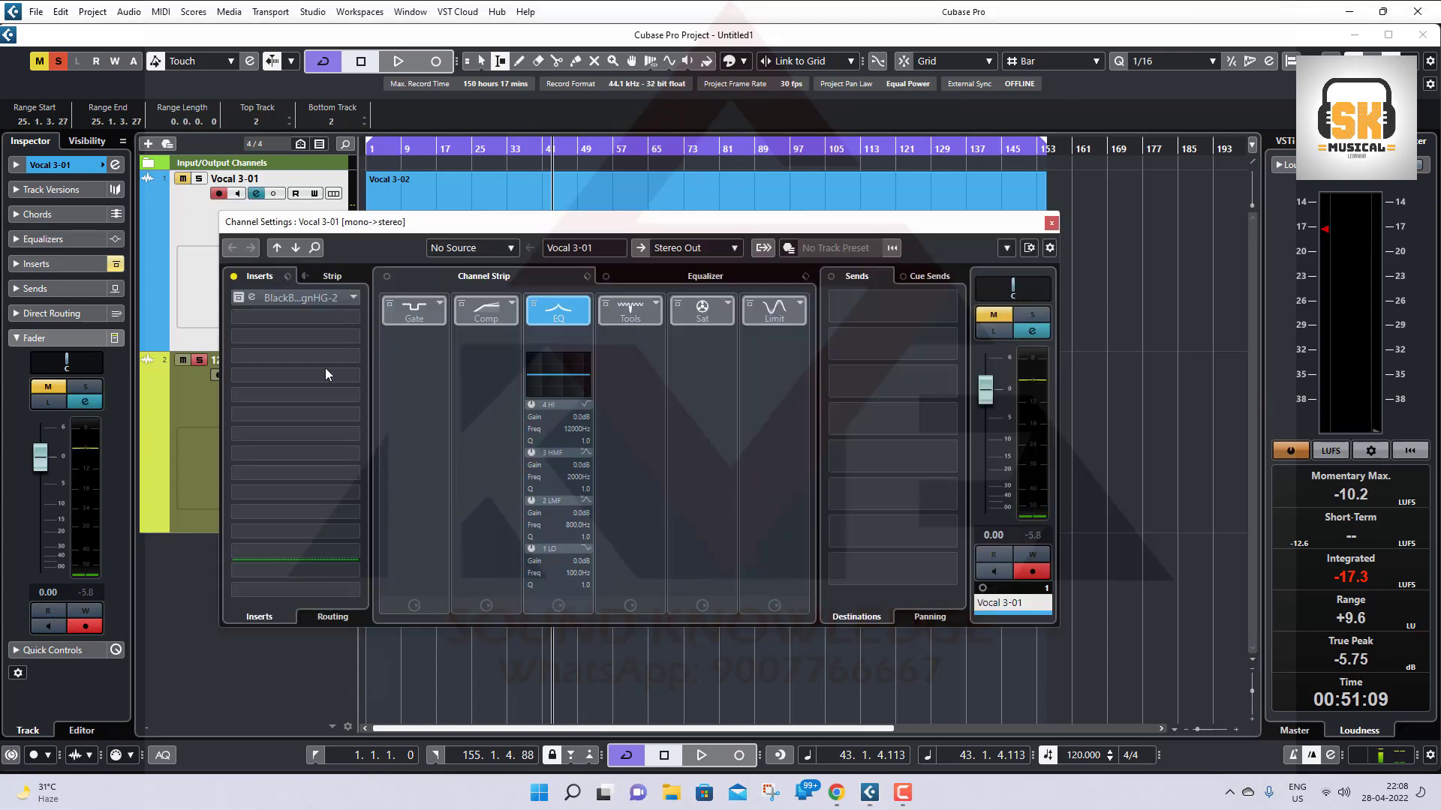
left_click(242, 300)
left_click(253, 298)
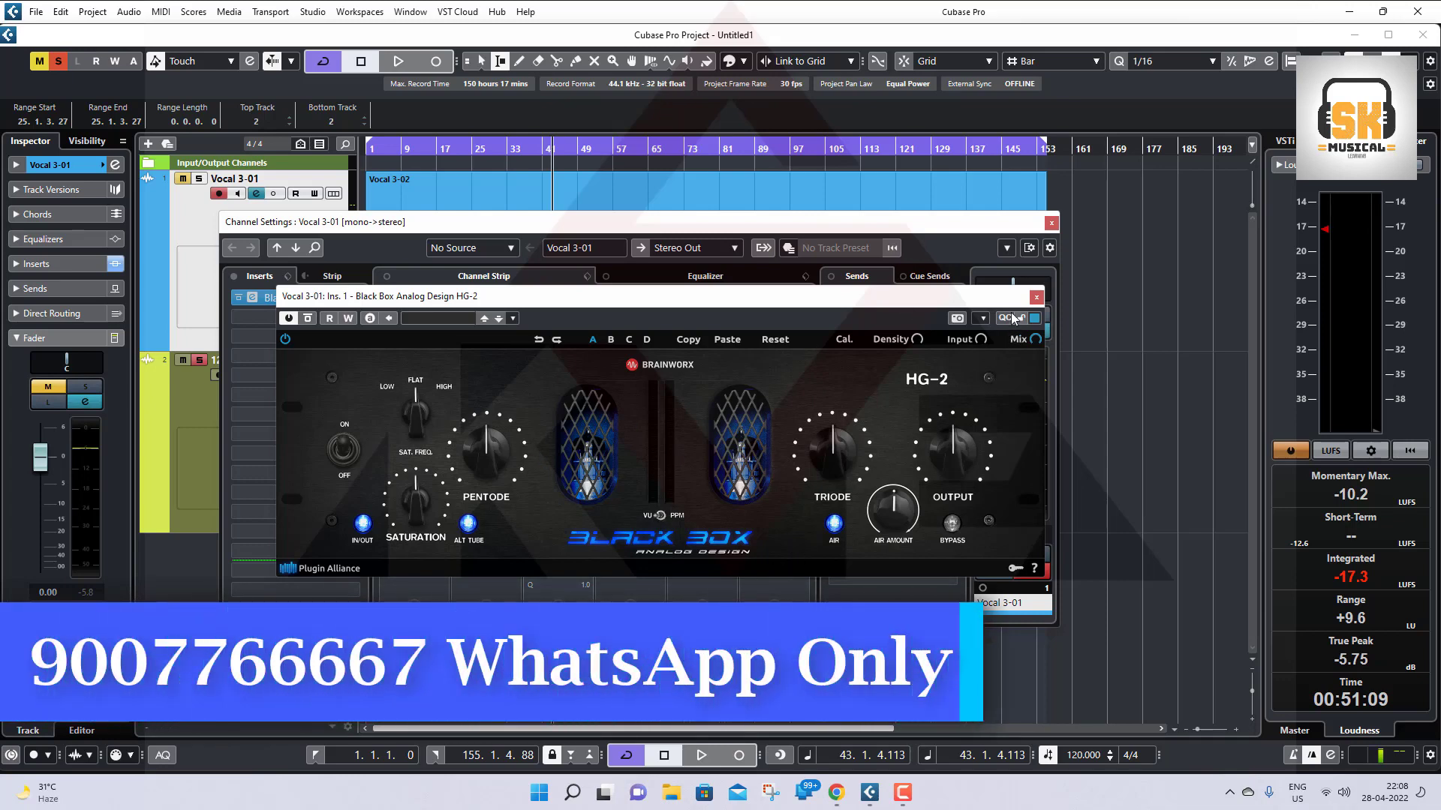
left_click(1035, 297)
left_click(1051, 223)
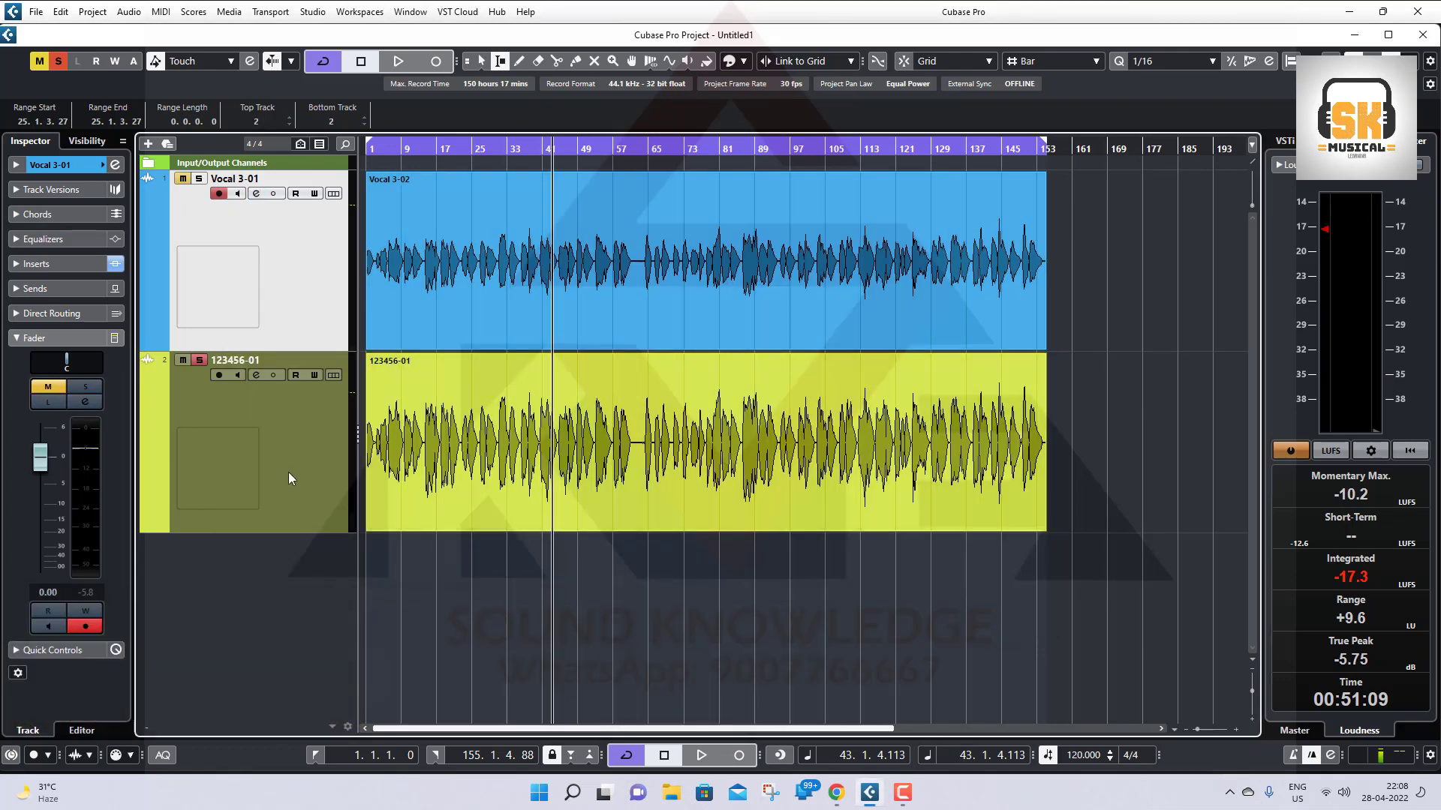
Select the 123456-01 track and reduce its height to about half.
left_click(289, 471)
left_click(290, 294)
left_click(288, 504)
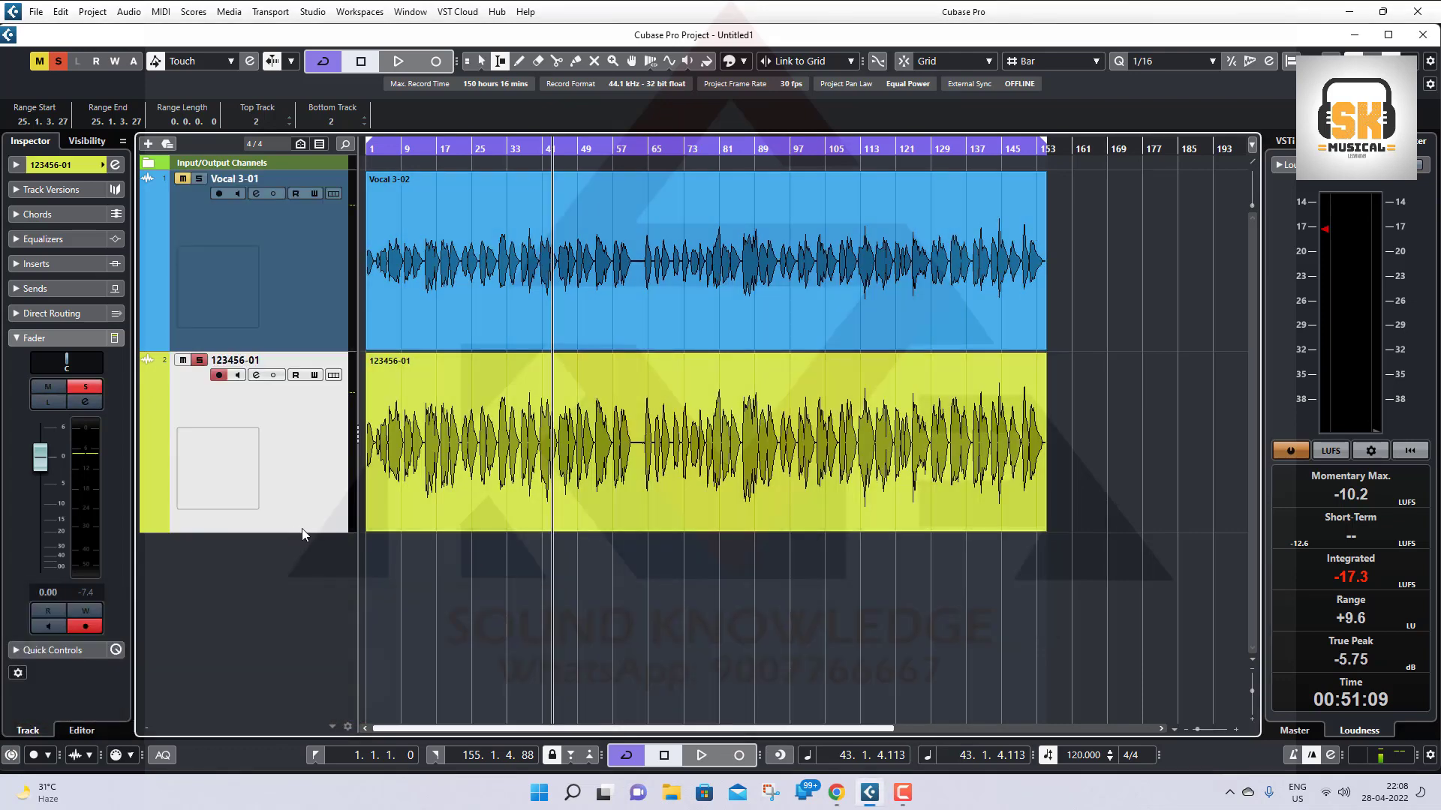
left_click_drag(302, 530, 301, 443)
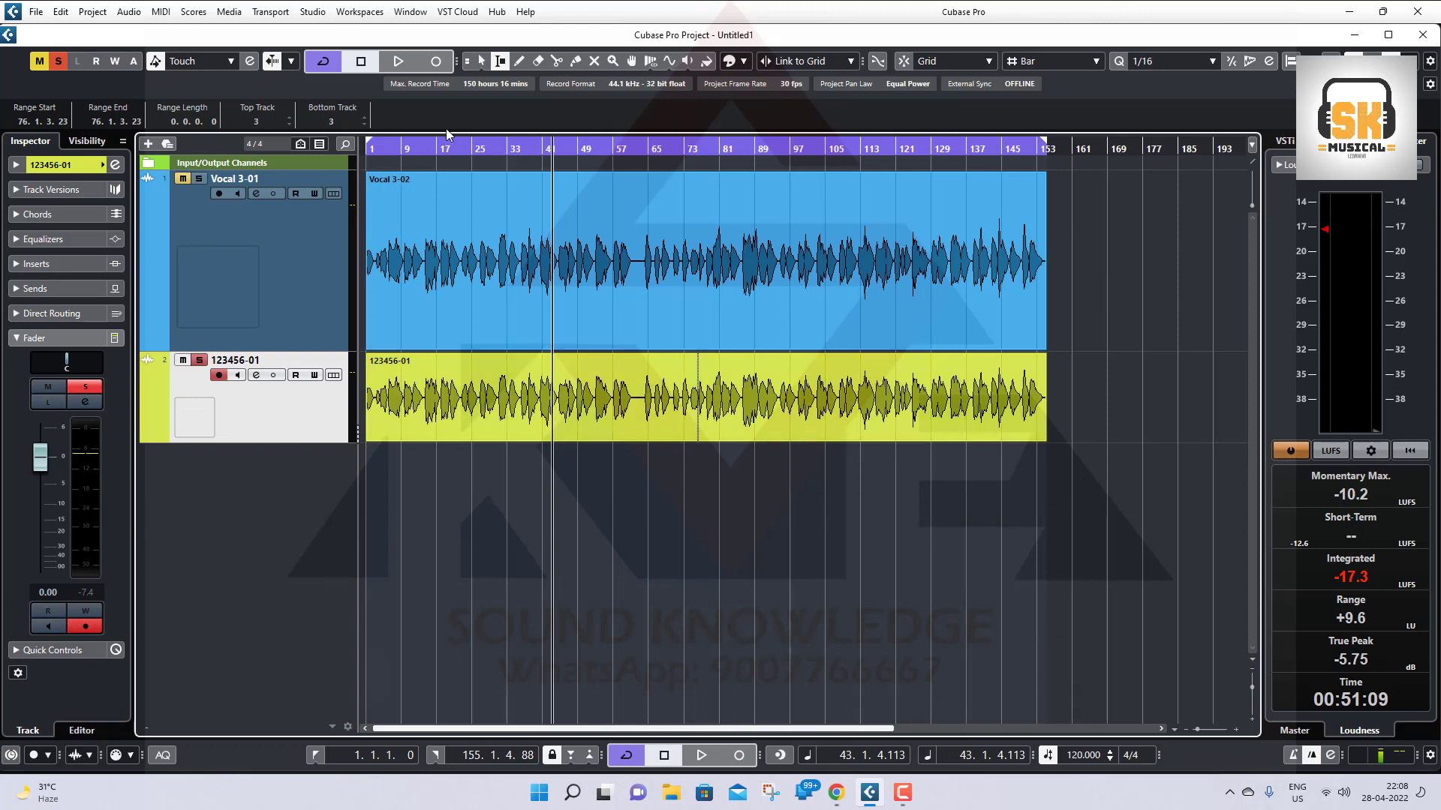
Split the 123456-01 event at about bar 64 and about bar 85.
left_click(481, 61)
left_click(743, 426)
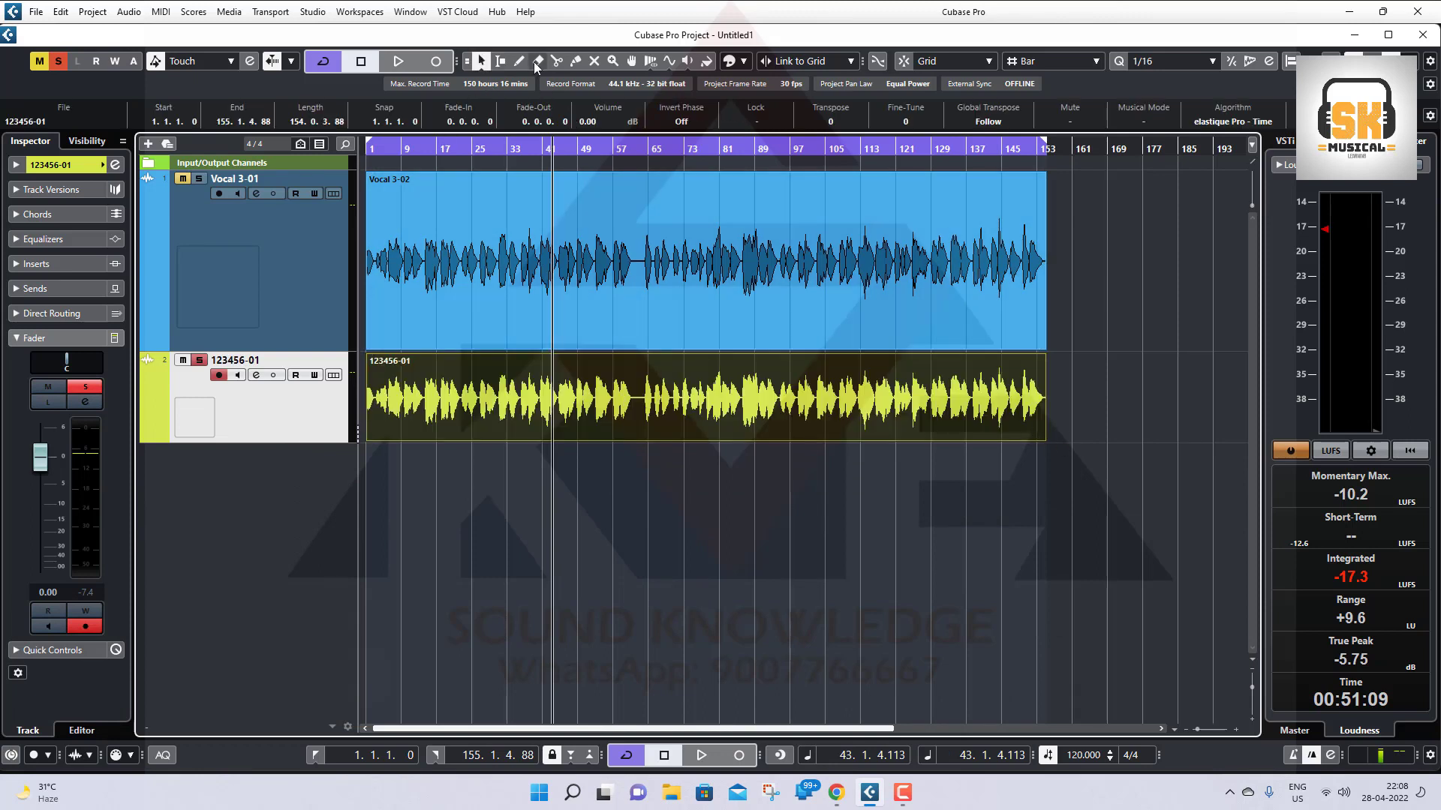
left_click(556, 61)
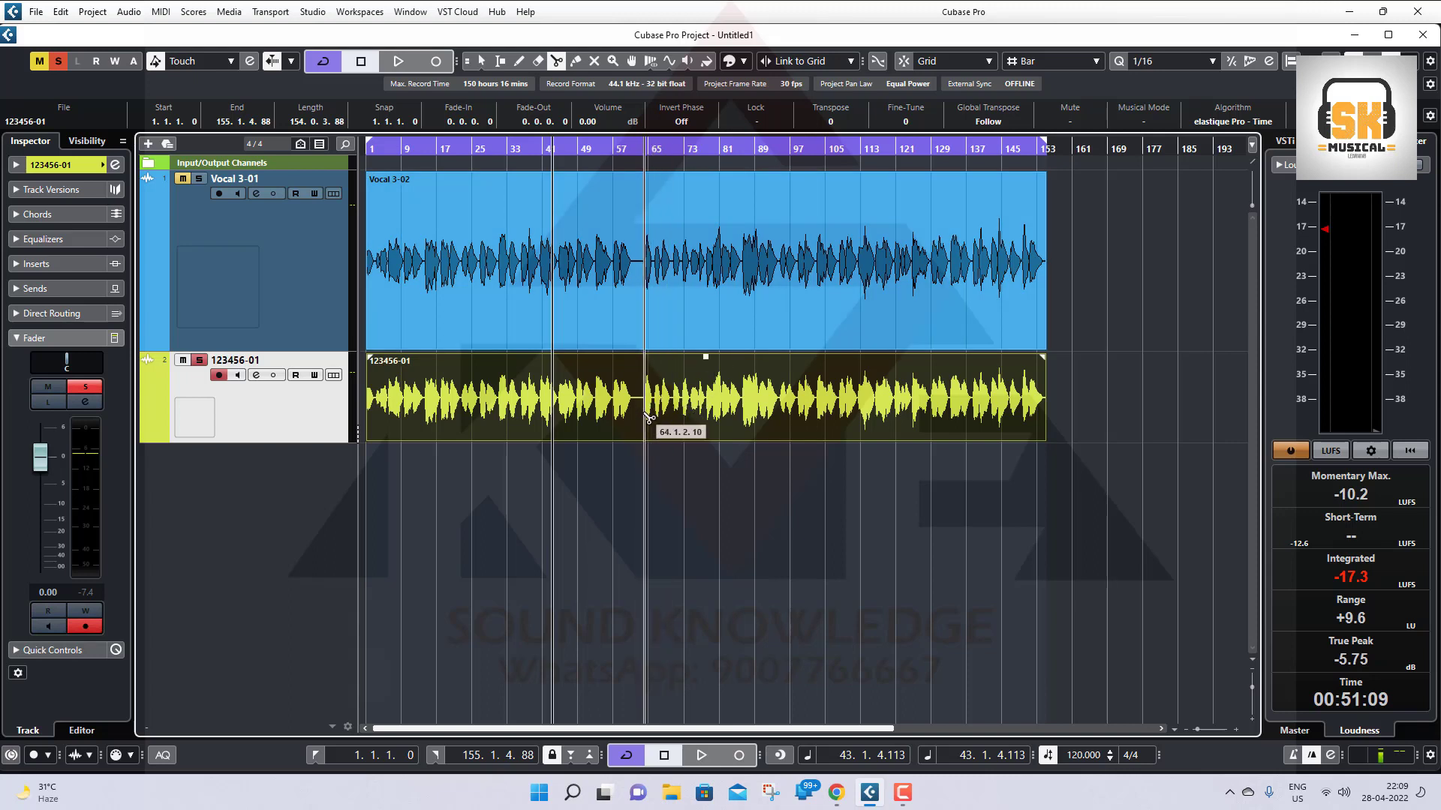
left_click(647, 417)
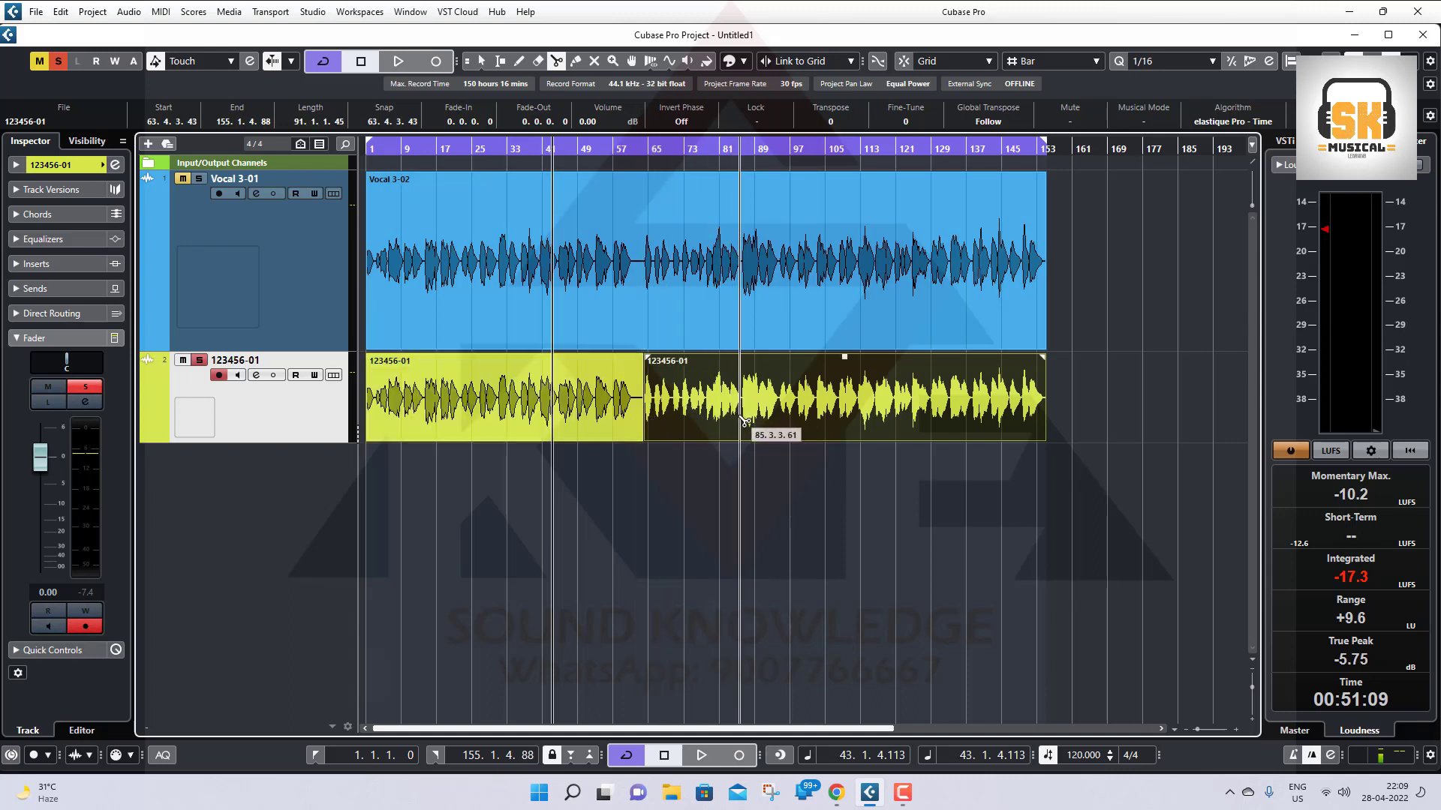
left_click(745, 420)
Delete the last and first parts of the split 123456-01 event, keeping only the middle part.
left_click(481, 61)
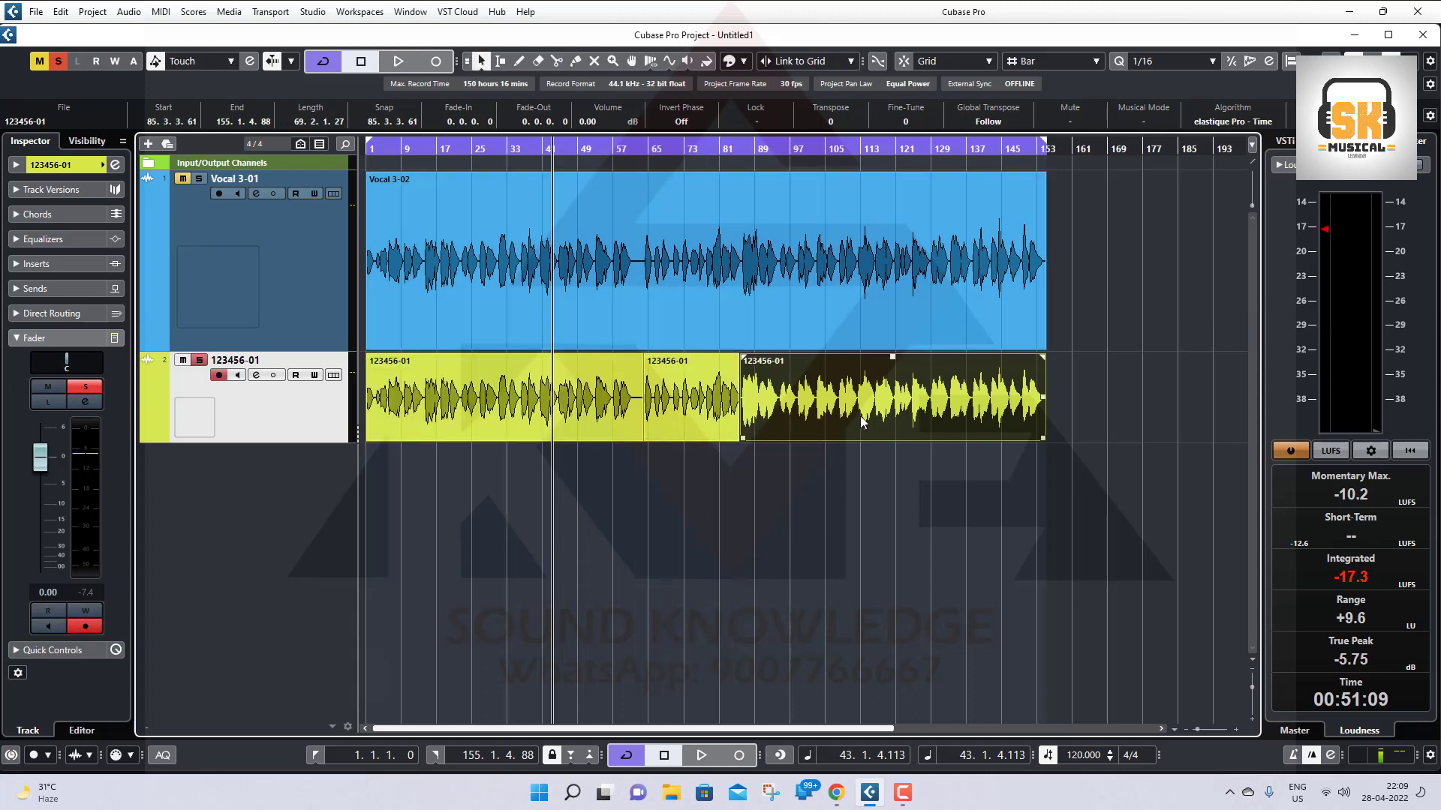
key("Delete")
left_click(512, 429)
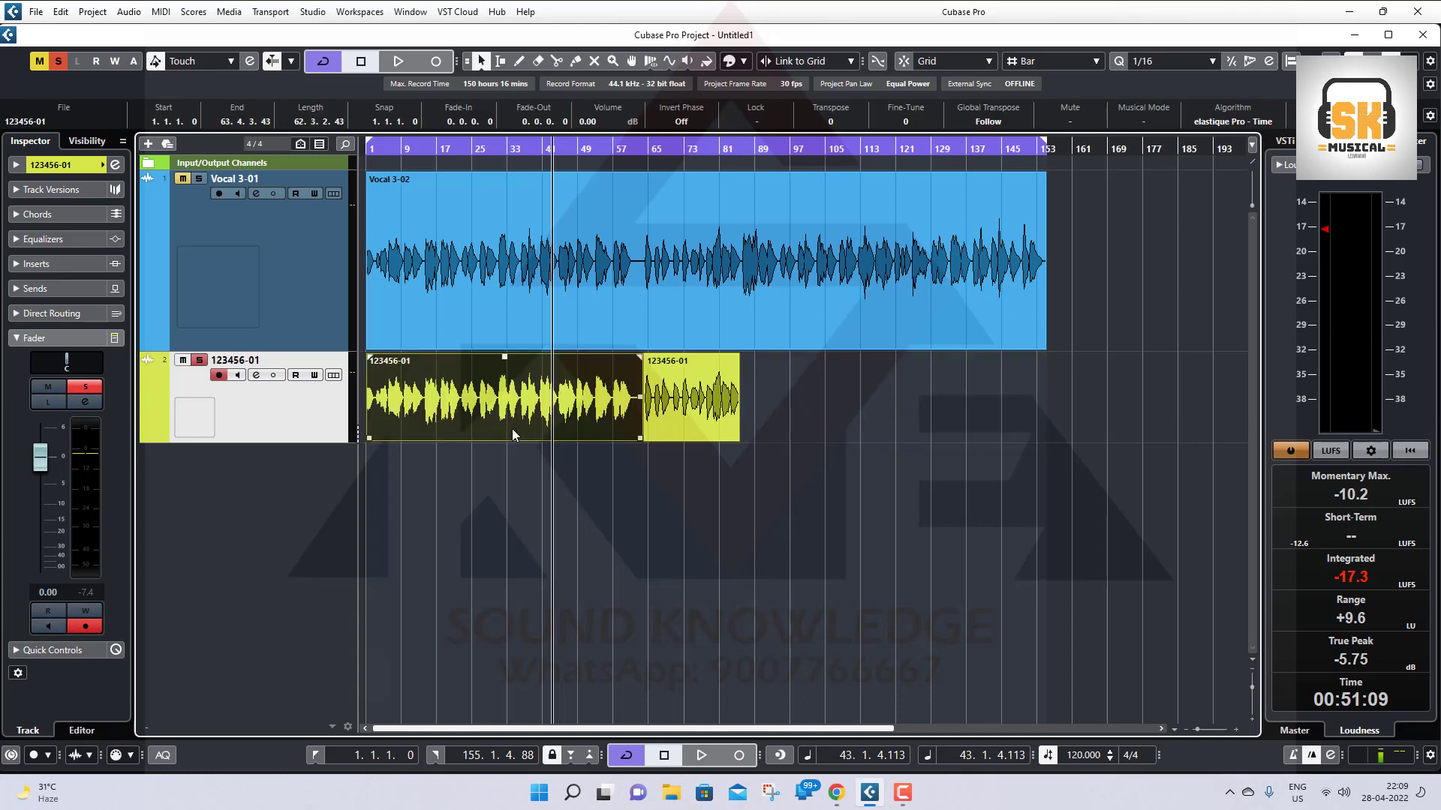
key("Delete")
Move the remaining 123456-01 part to the start of the project and duplicate it twice in succession.
left_click(686, 402)
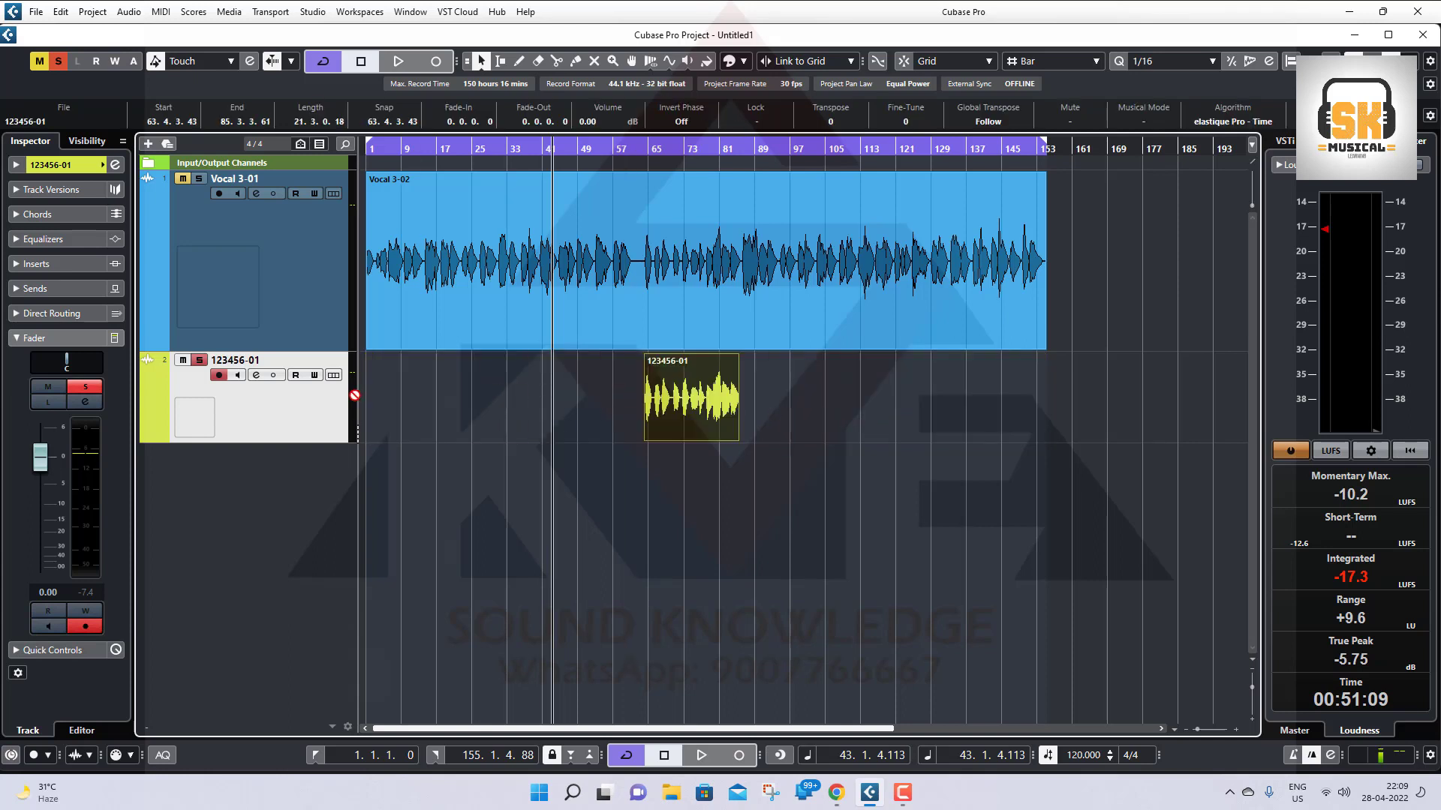
left_click_drag(686, 405, 389, 411)
key("ctrl+d")
key("ctrl+d")
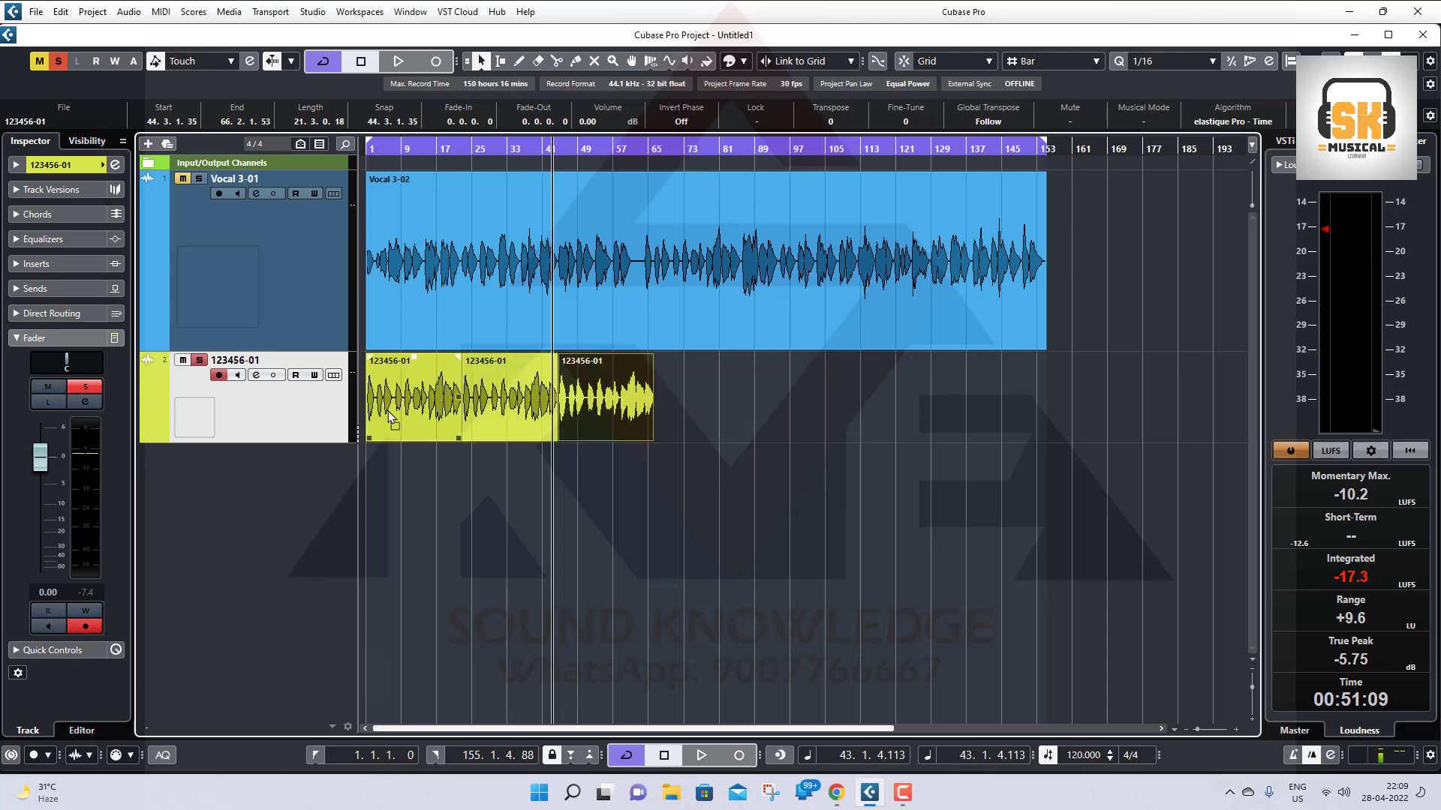
Duplicate the 123456-01 part two more times in succession so that the copies follow one another.
key("ctrl+d")
key("ctrl+d")
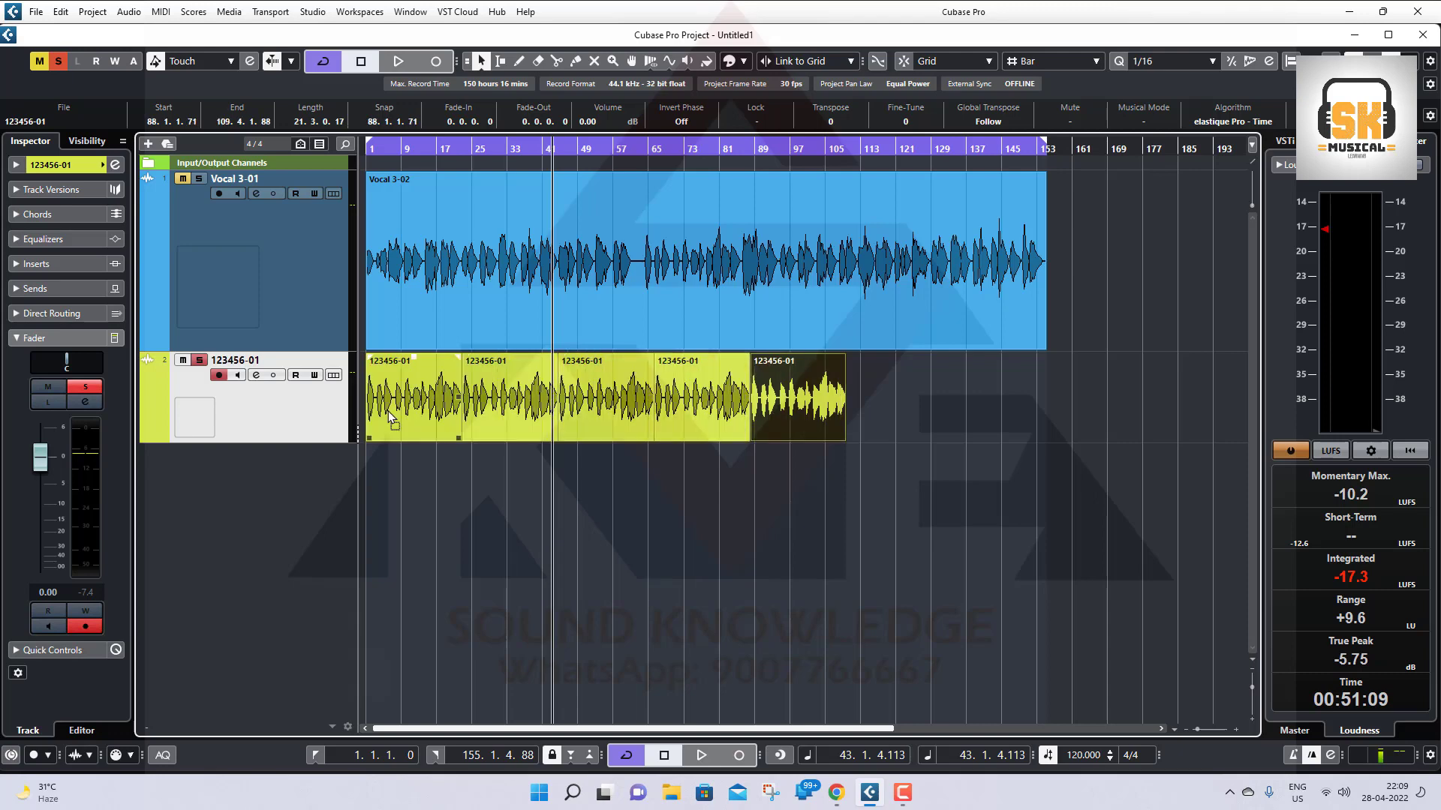
key("g")
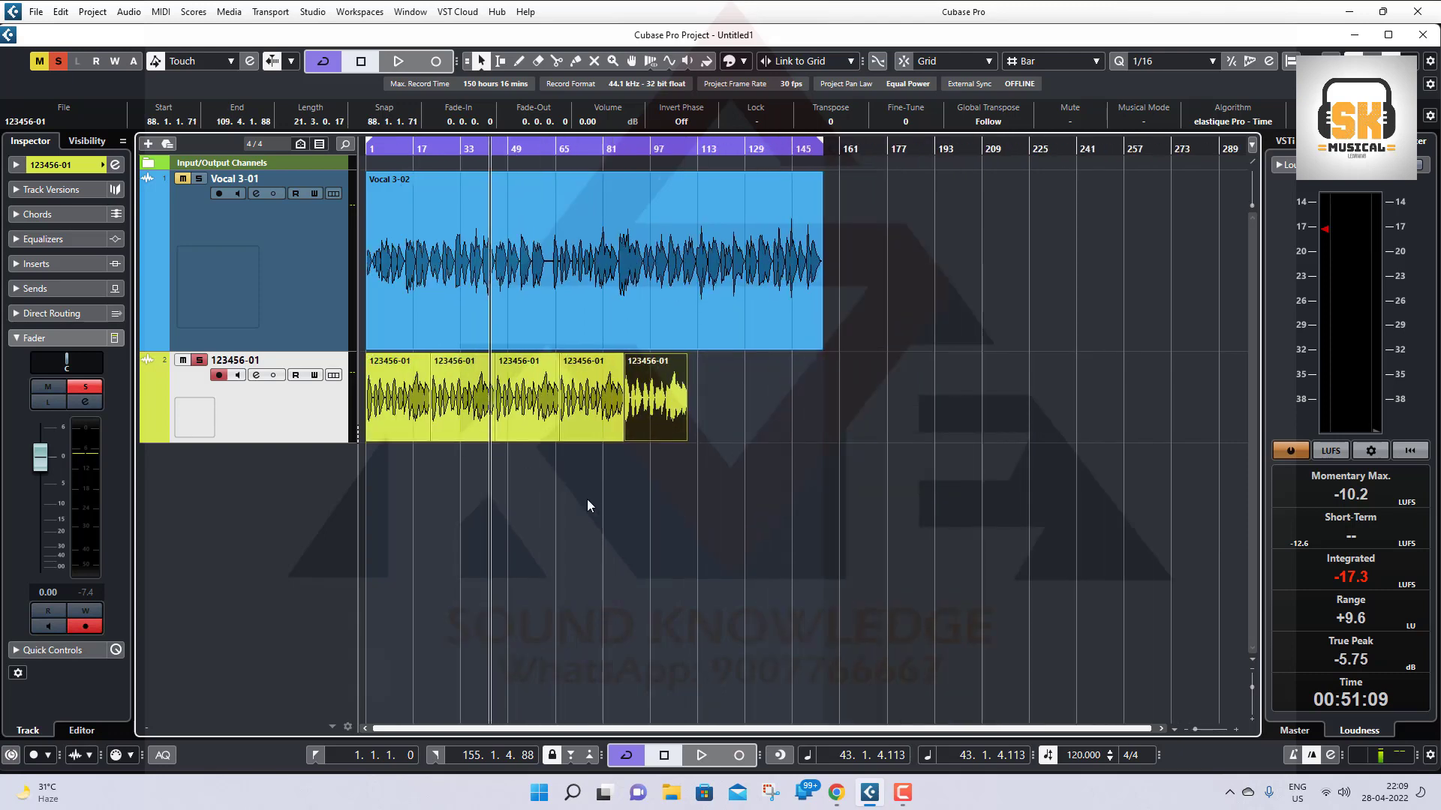
left_click_drag(747, 418, 377, 403)
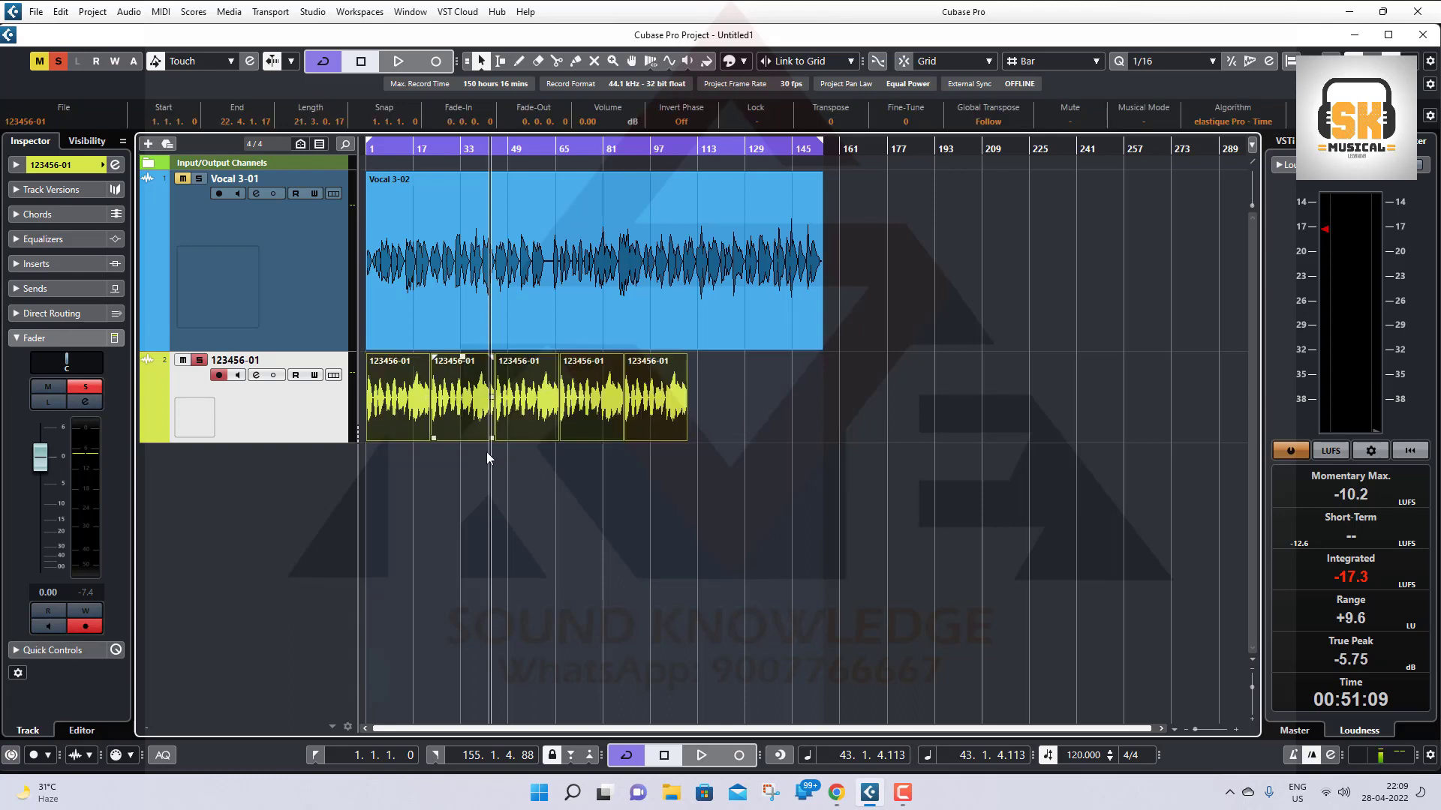
left_click(593, 465)
Try extending the end of the last 123456-01 part to about bar 119 and undo the extension.
left_click(671, 417)
left_click_drag(685, 439, 714, 428)
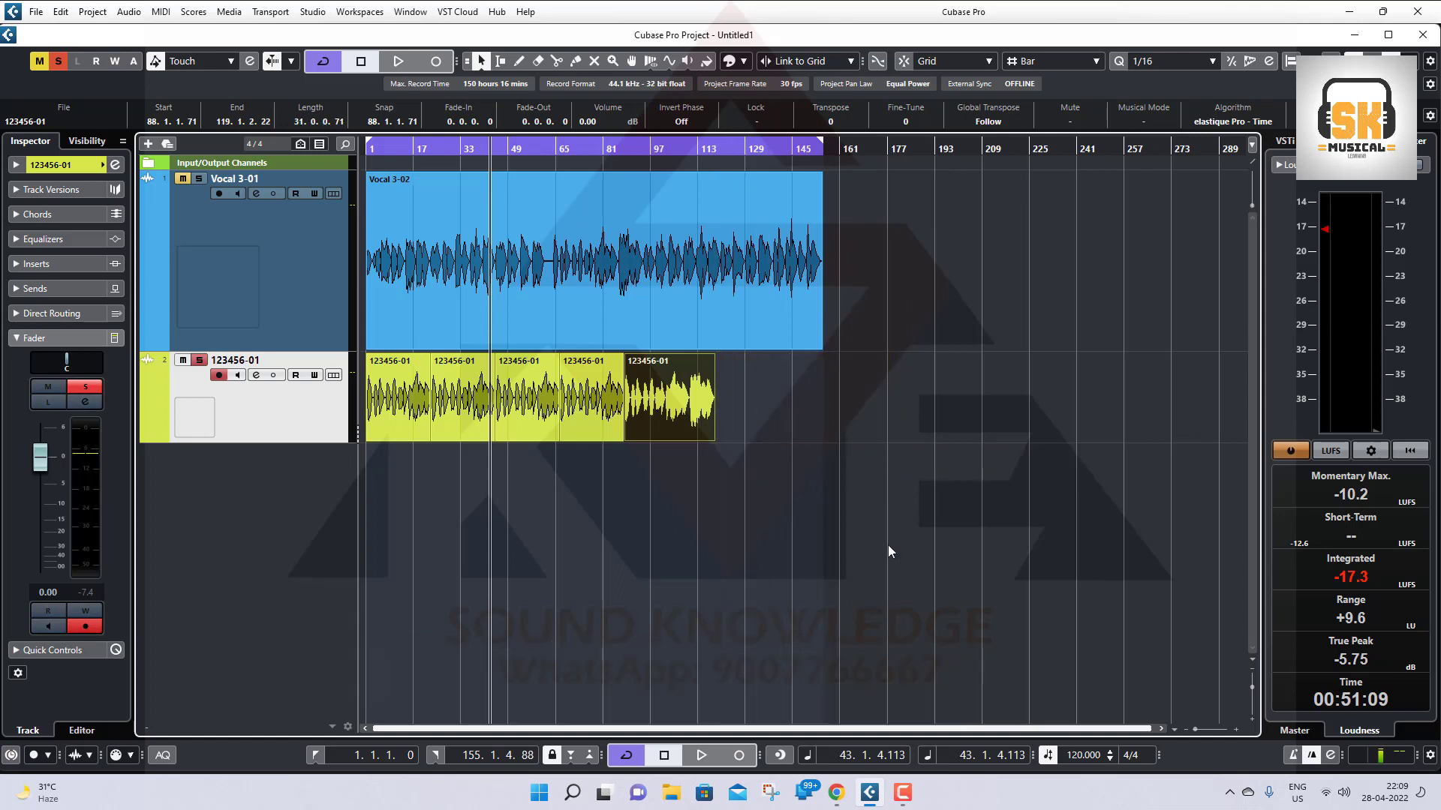
key("ctrl+z")
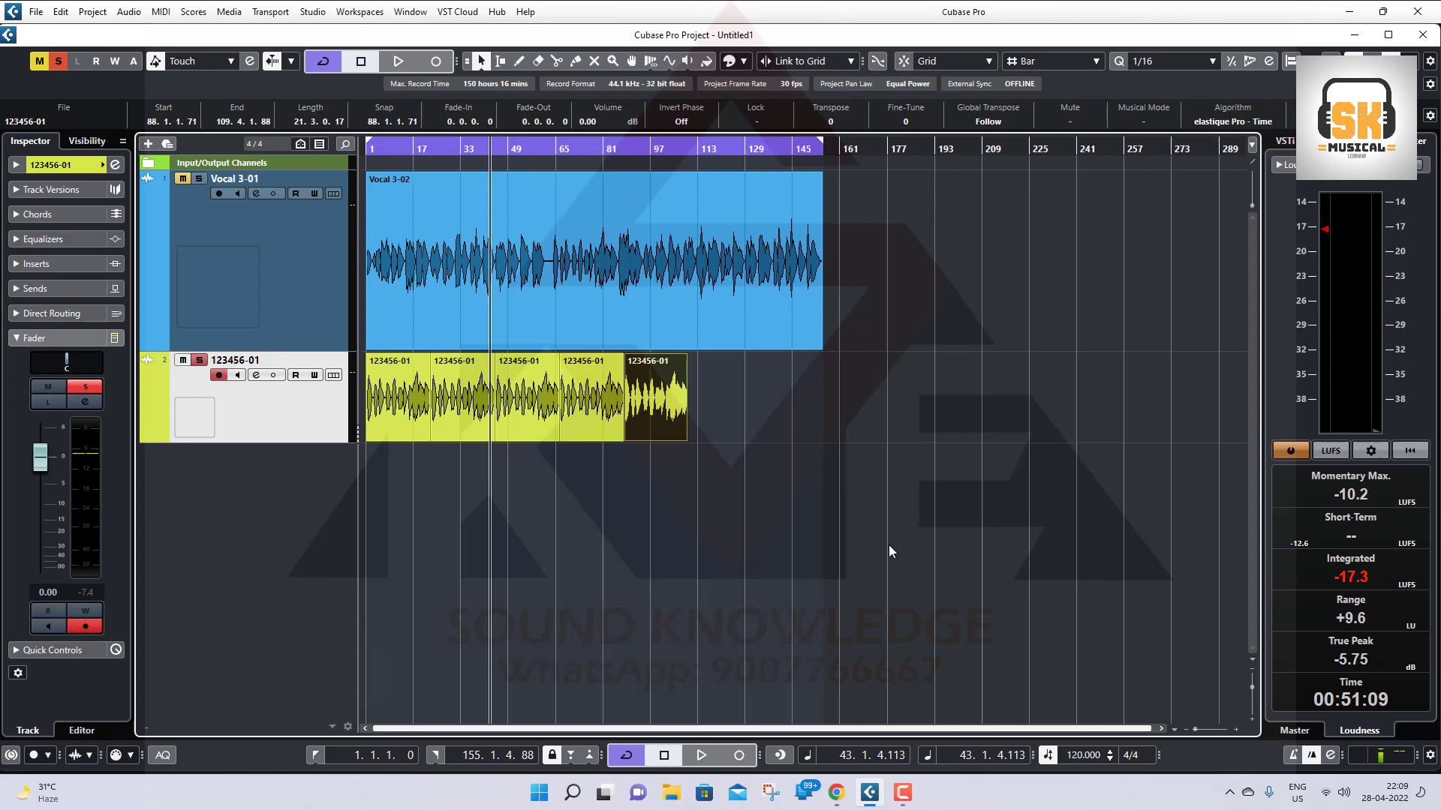
Open the Pool and expand its Audio folder to examine how often the 123456-01 file is used.
key("ctrl+p")
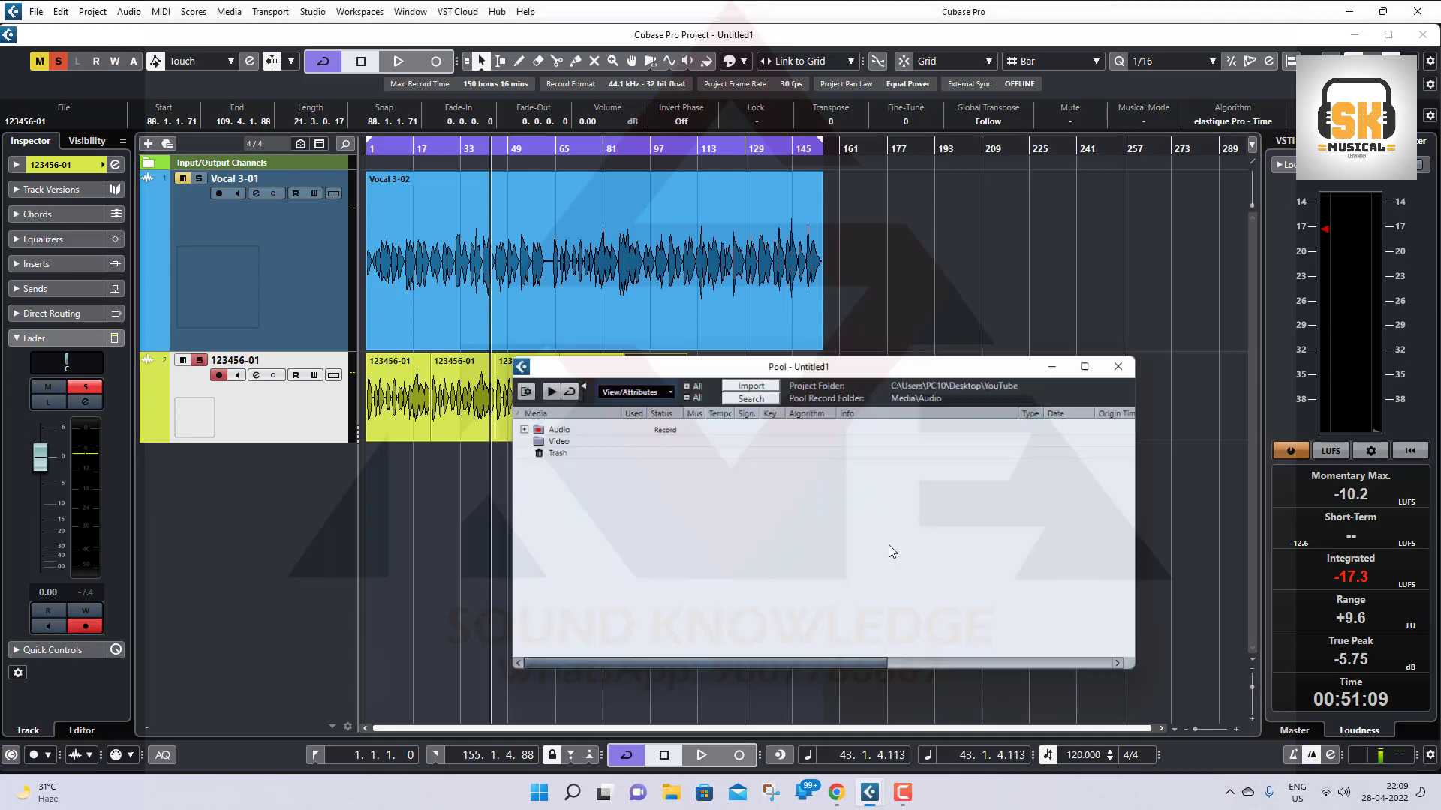
left_click(516, 428)
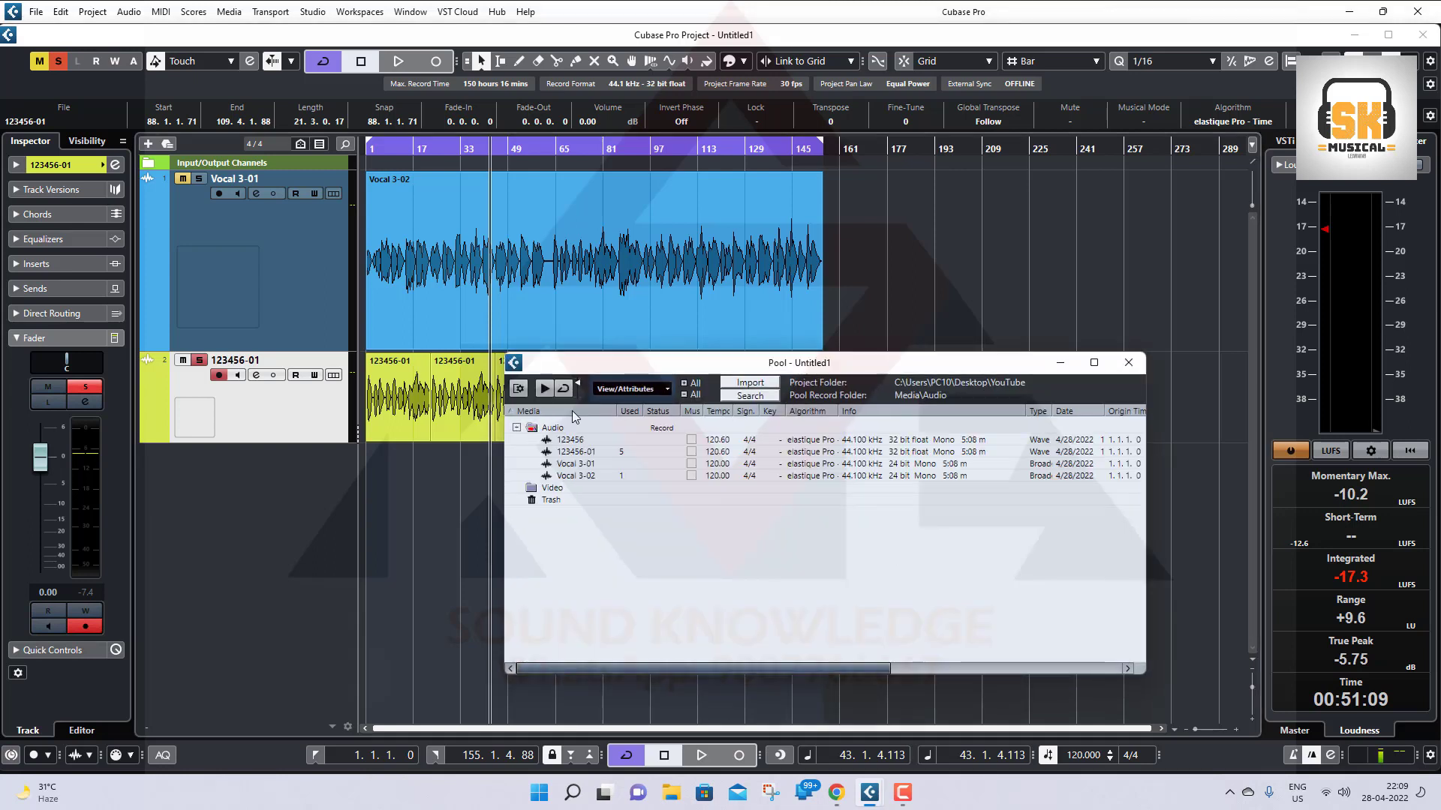
left_click_drag(656, 371, 809, 331)
left_click(377, 374)
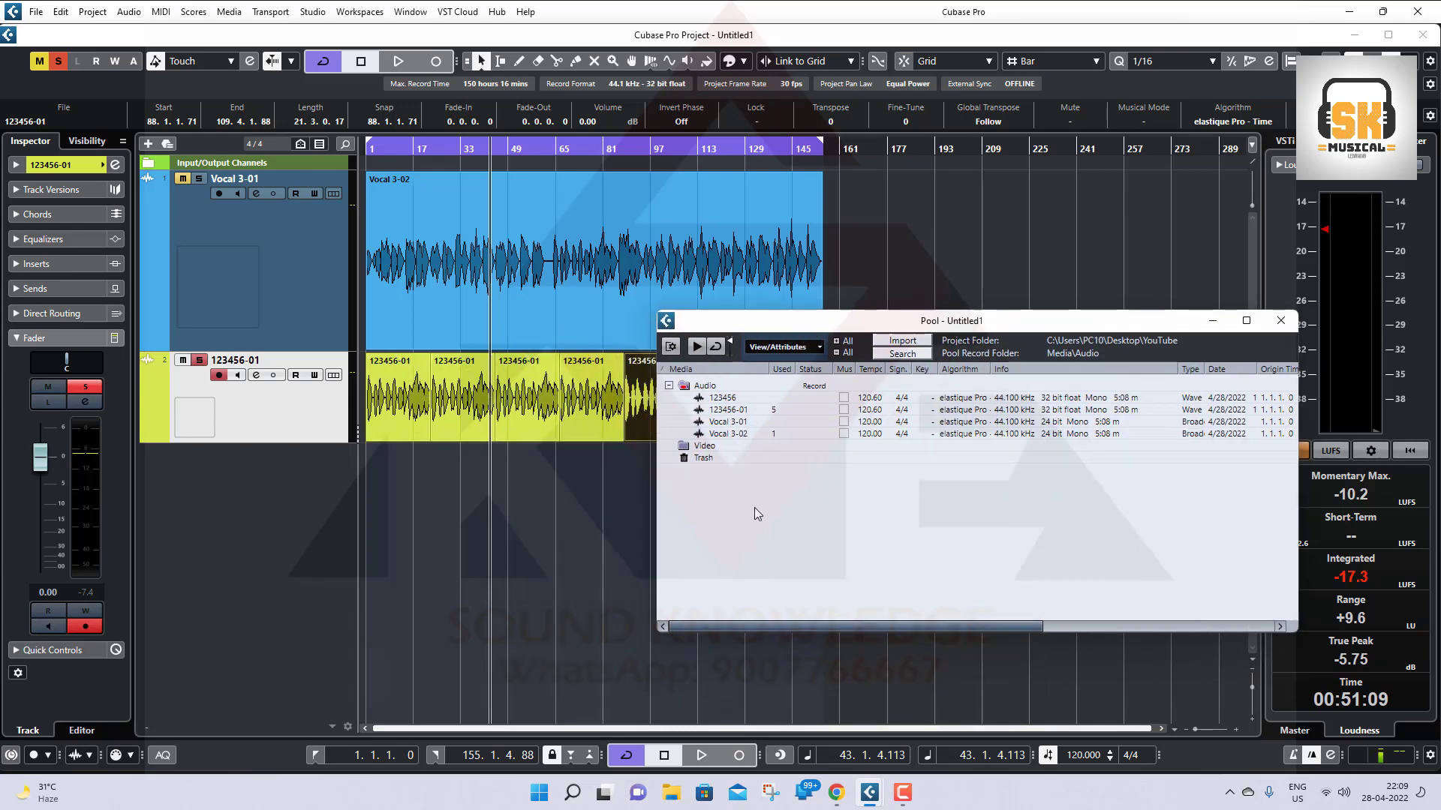
left_click(731, 411)
left_click(745, 412)
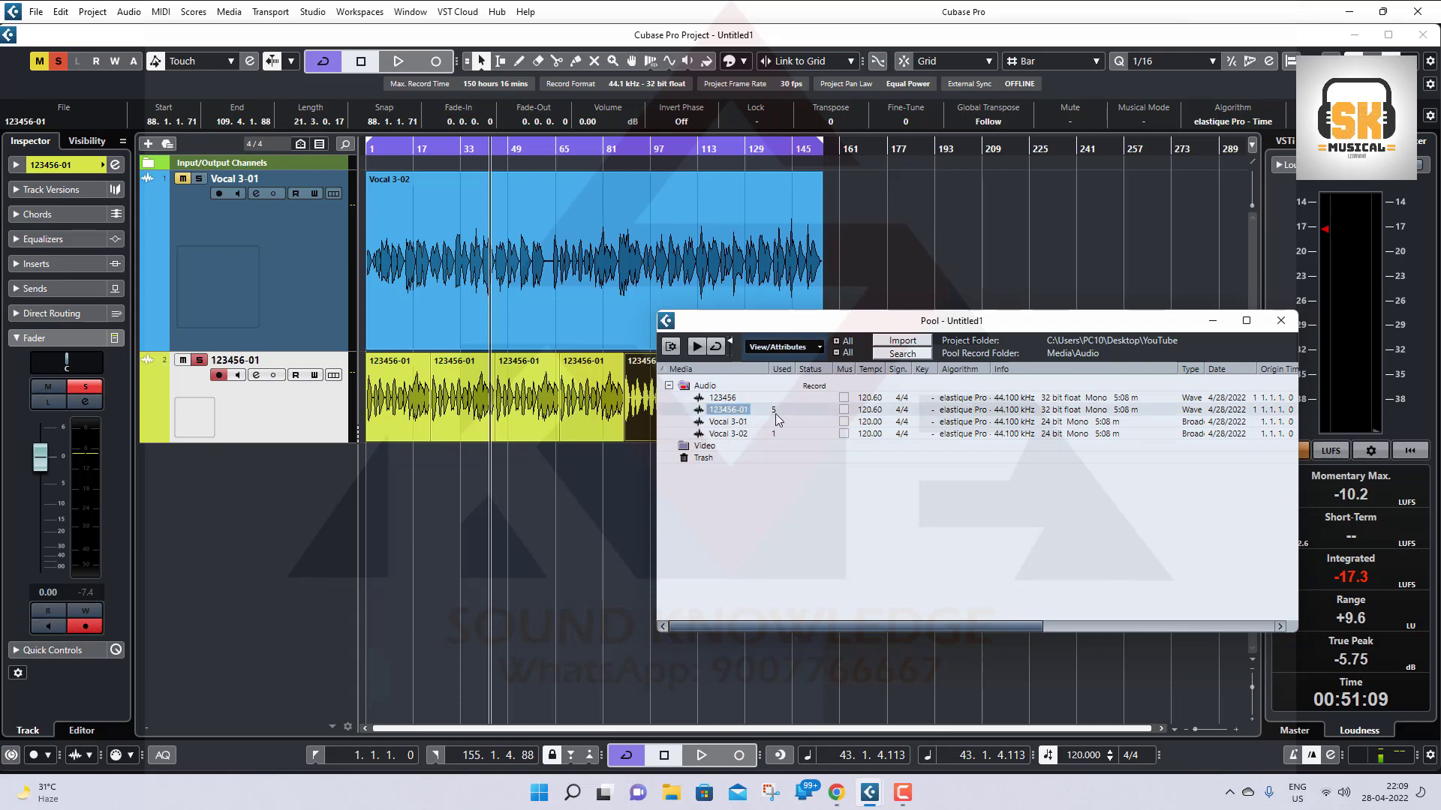
left_click_drag(804, 328, 887, 373)
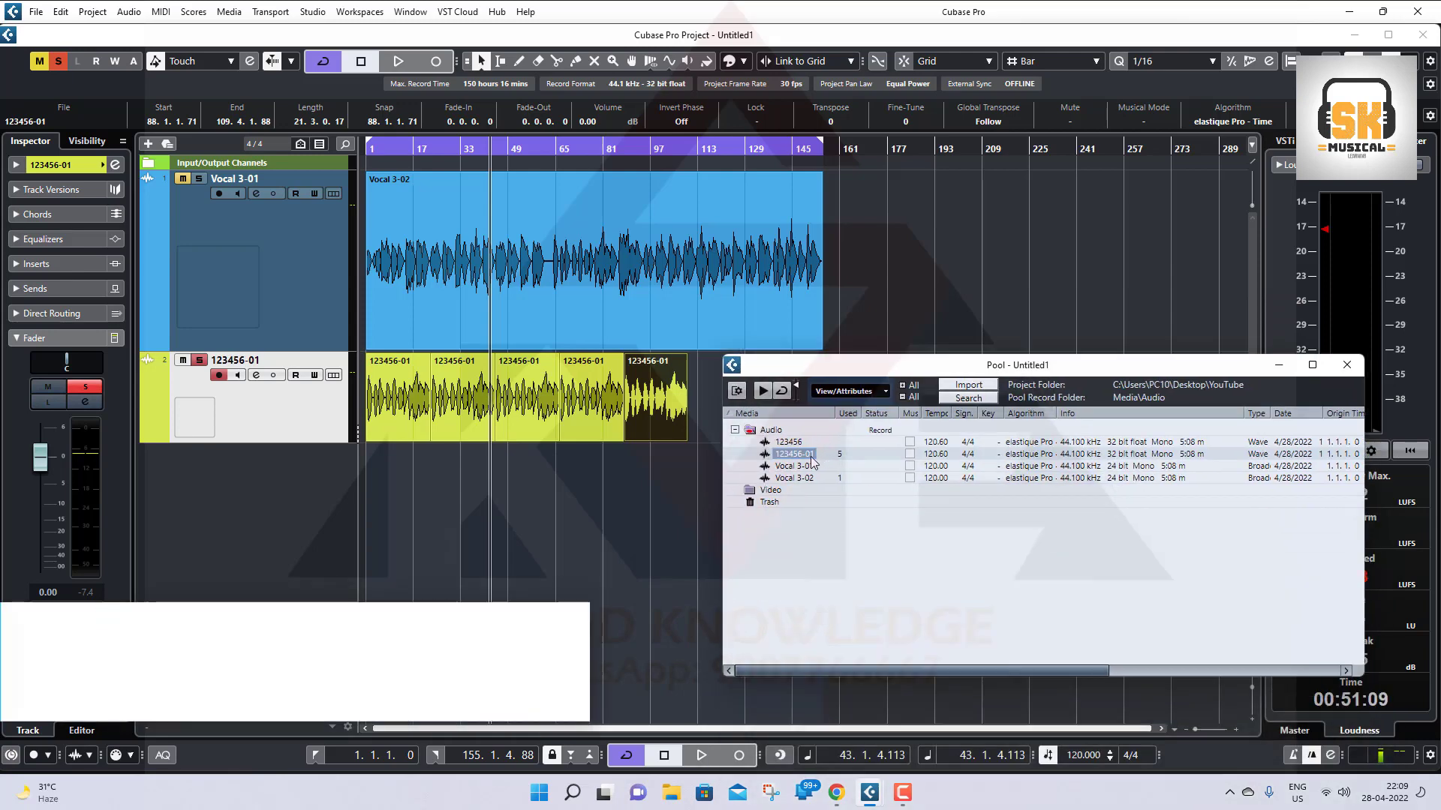
Minimize the 123456-01 file in the Pool, accepting that the edit history is cleared.
right_click(813, 447)
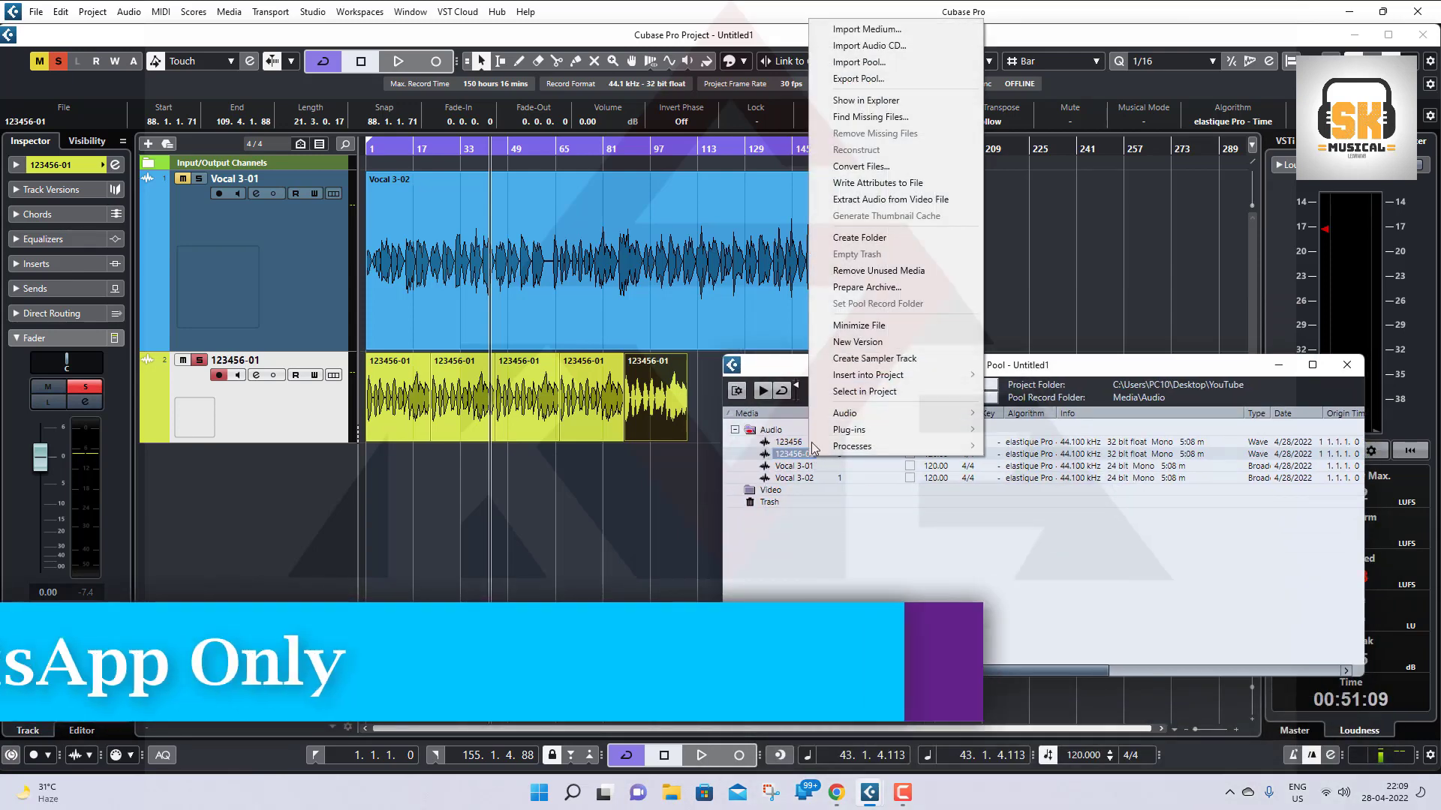
left_click(859, 325)
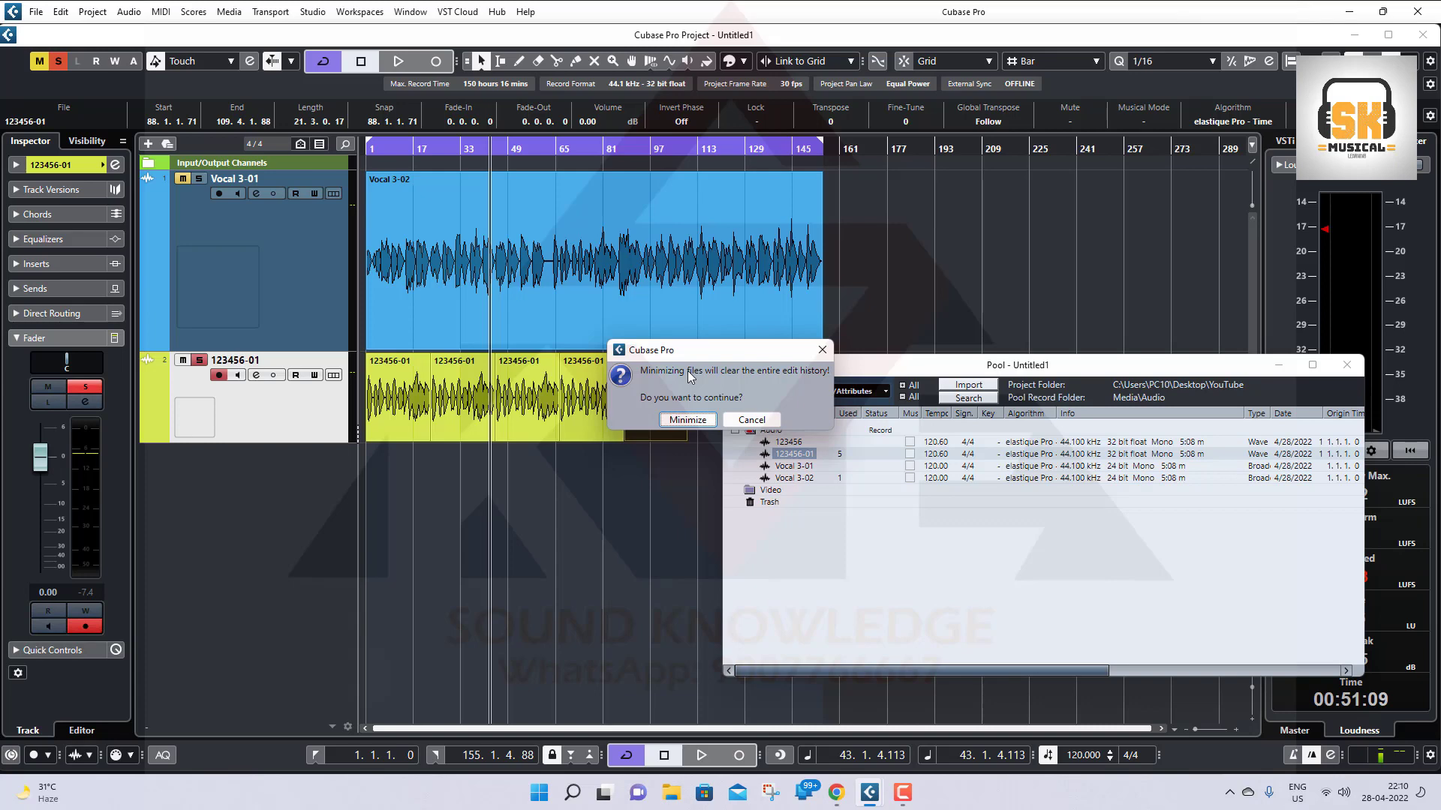
left_click(687, 420)
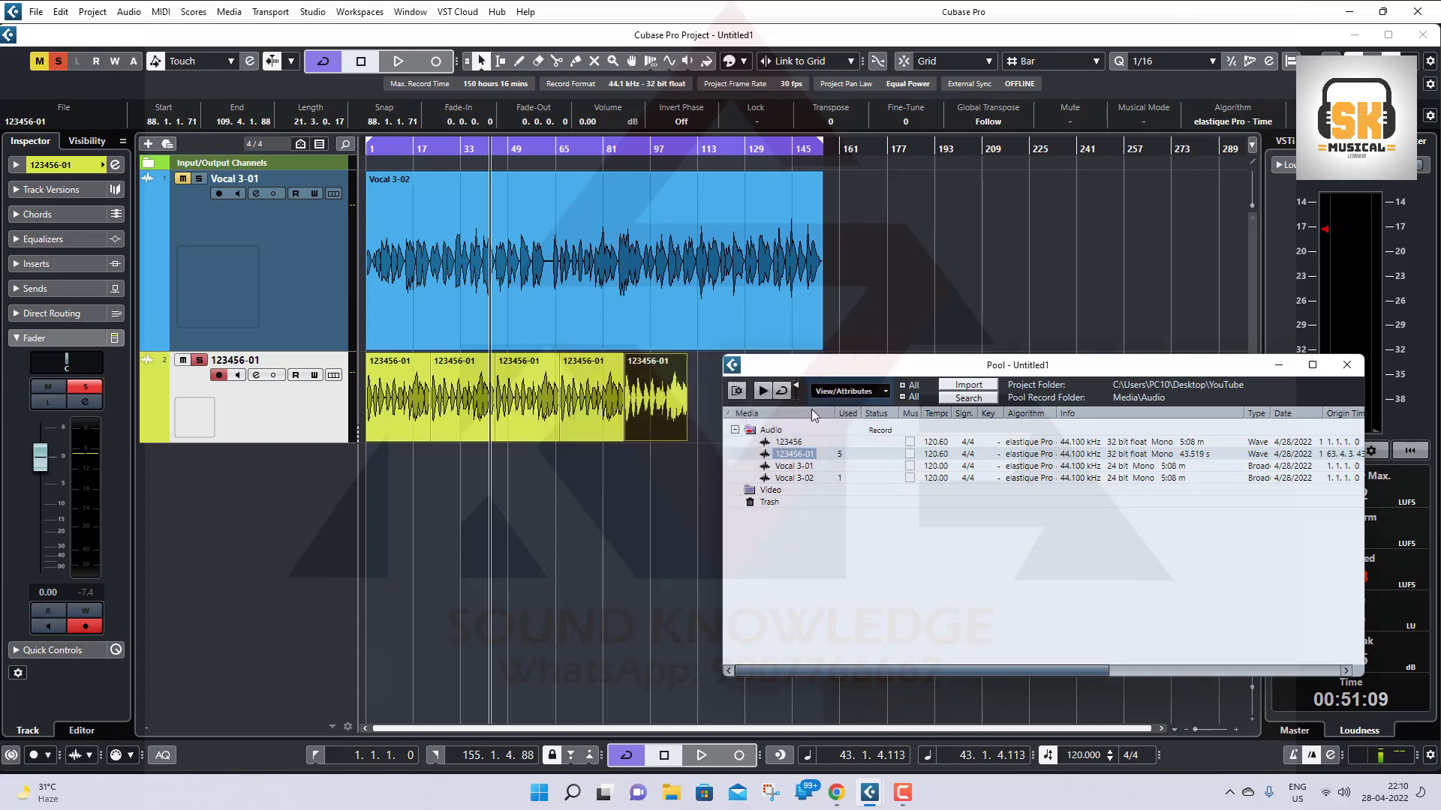
Move the last 123456-01 part to about bar 144, try extending its end, and move it back behind the fourth part.
left_click_drag(989, 366, 1091, 493)
left_click_drag(660, 413, 825, 414)
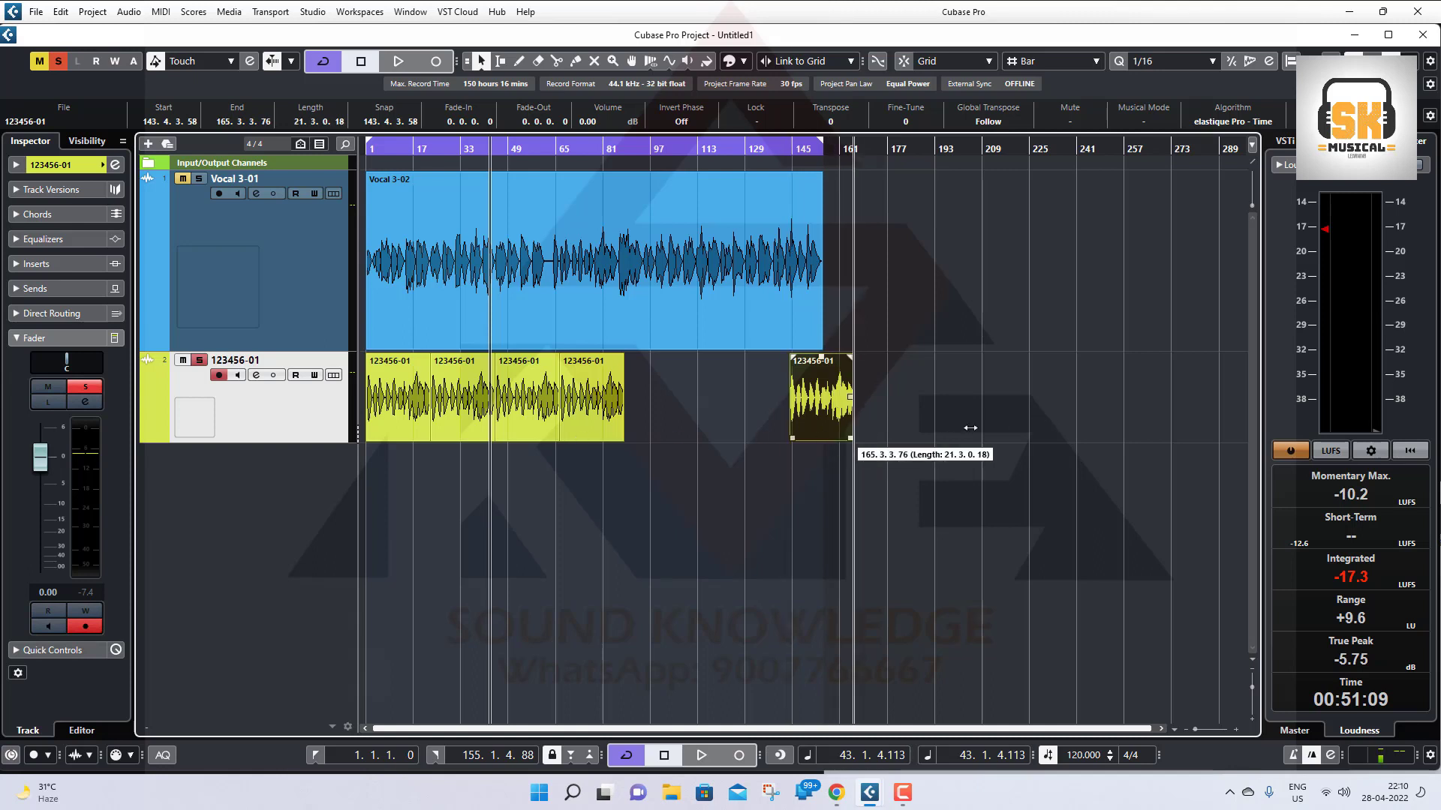
left_click_drag(816, 417, 650, 415)
left_click(722, 460)
Remove the unused media from the Pool without moving it to the trash.
key("ctrl+p")
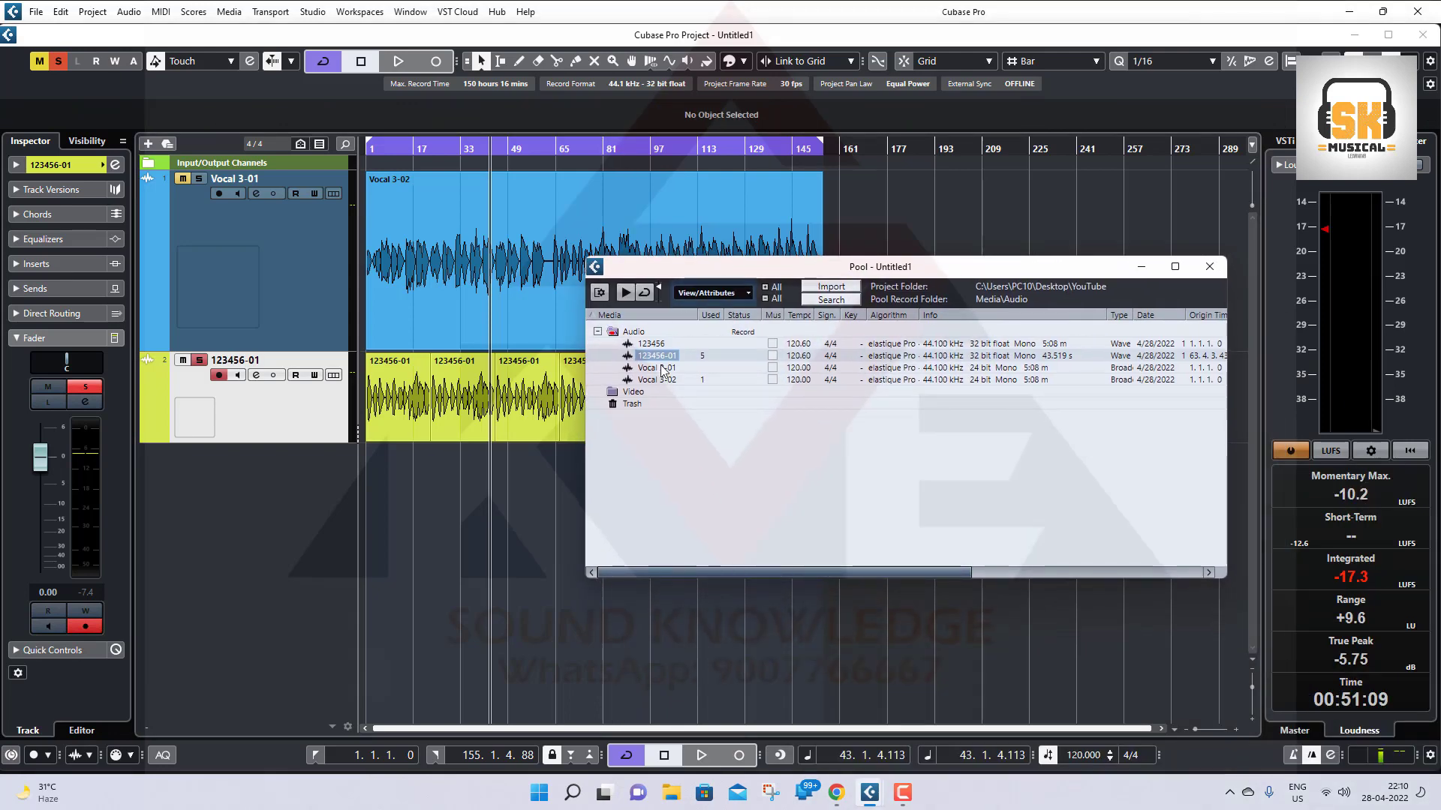
left_click(660, 368)
left_click(684, 459)
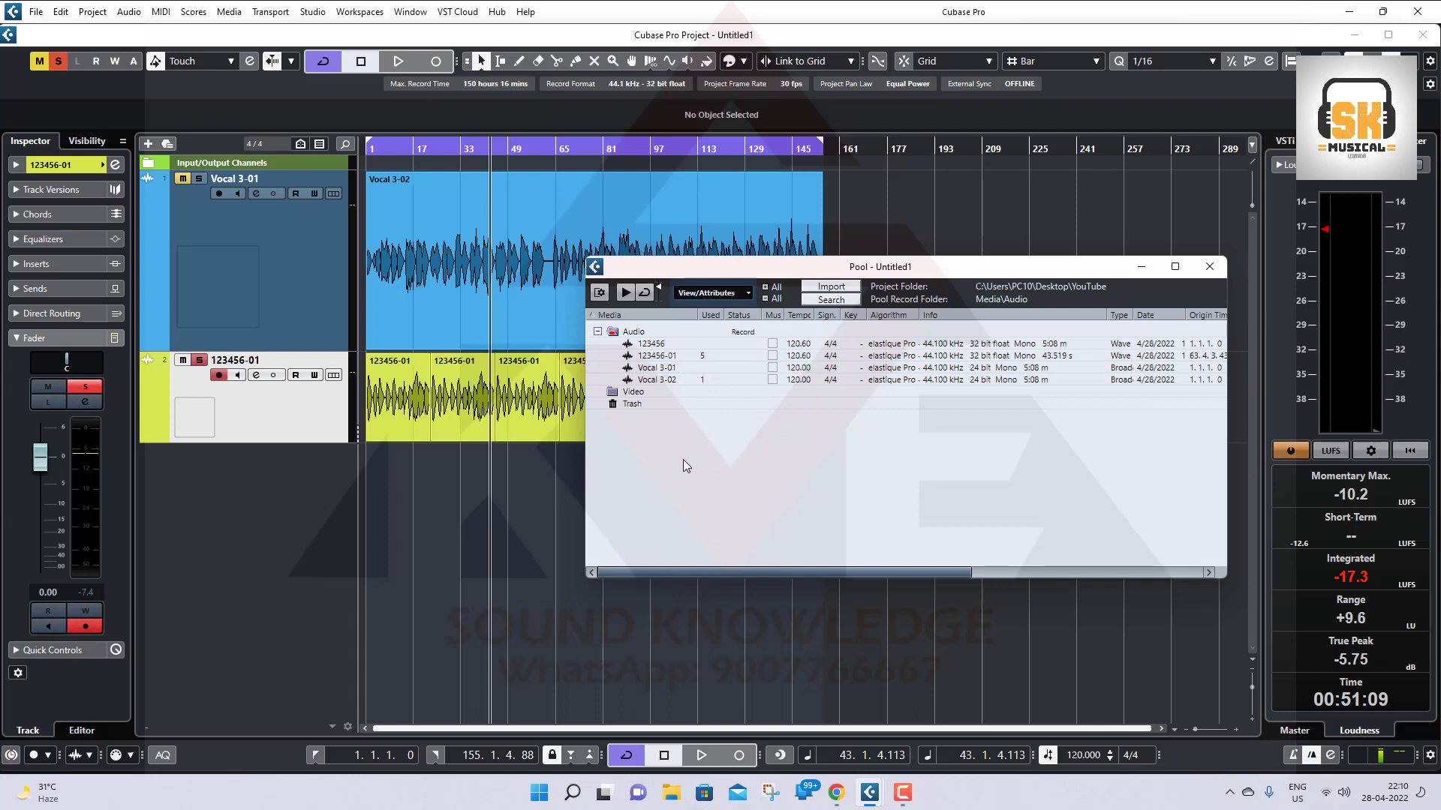
left_click(709, 359)
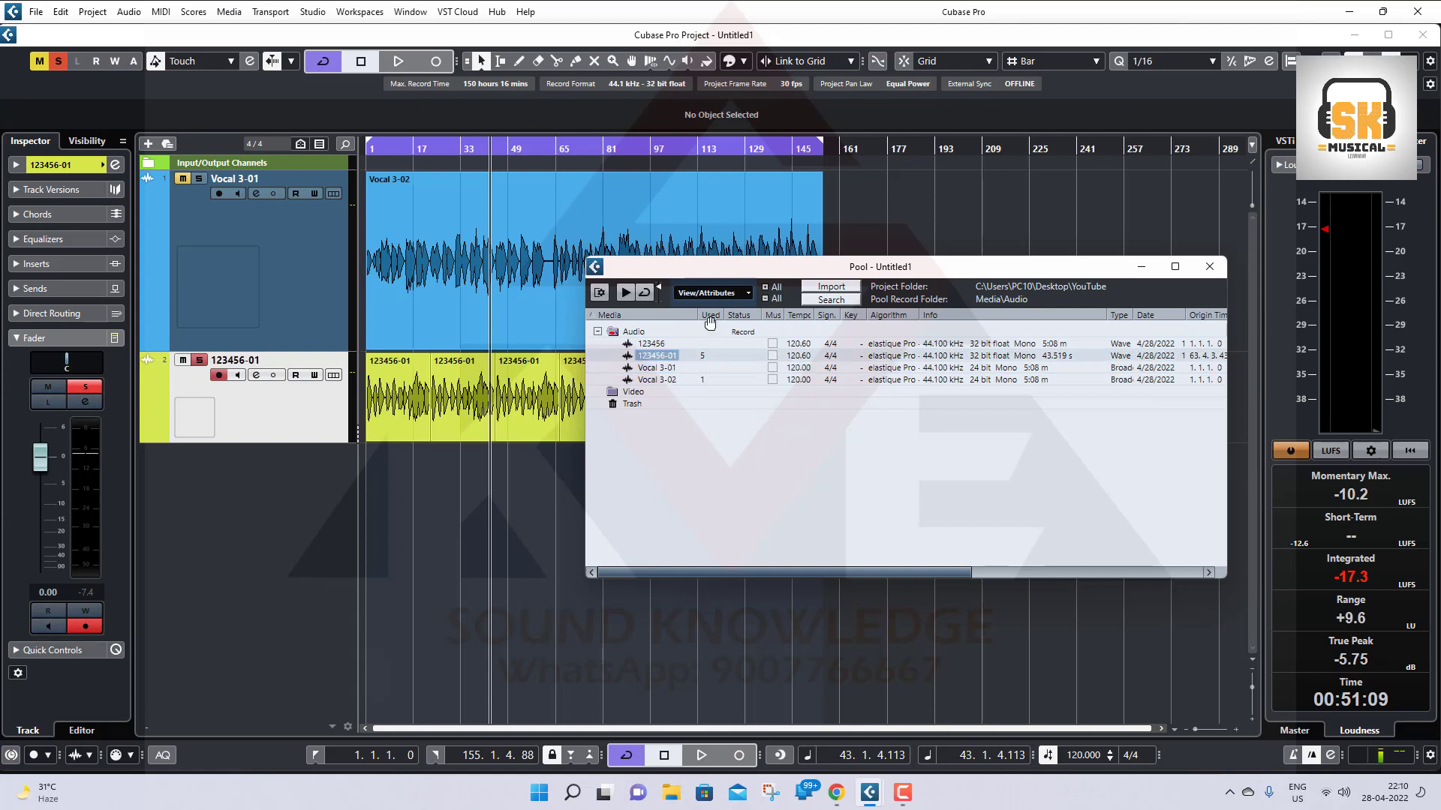
left_click(655, 380)
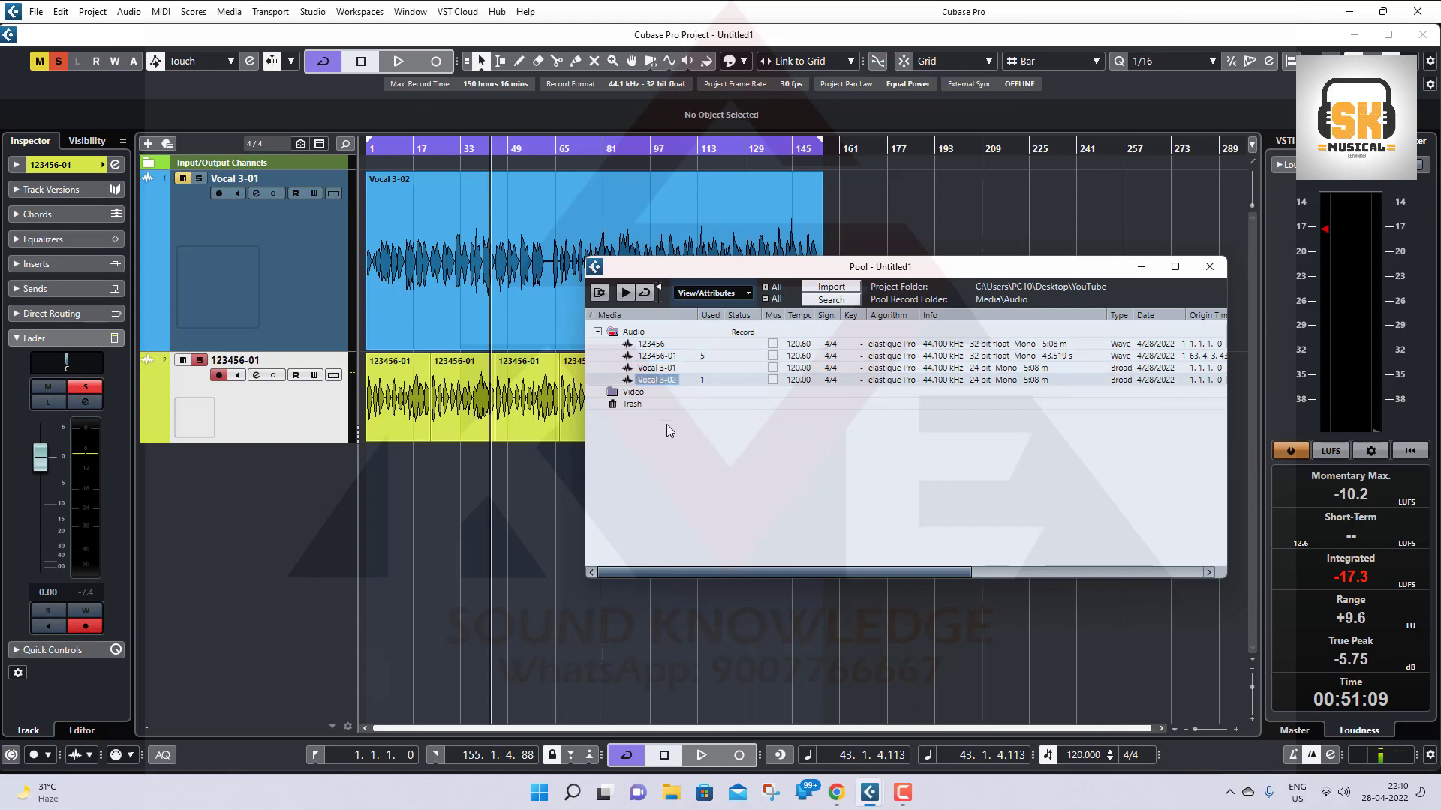
right_click(665, 483)
left_click(735, 293)
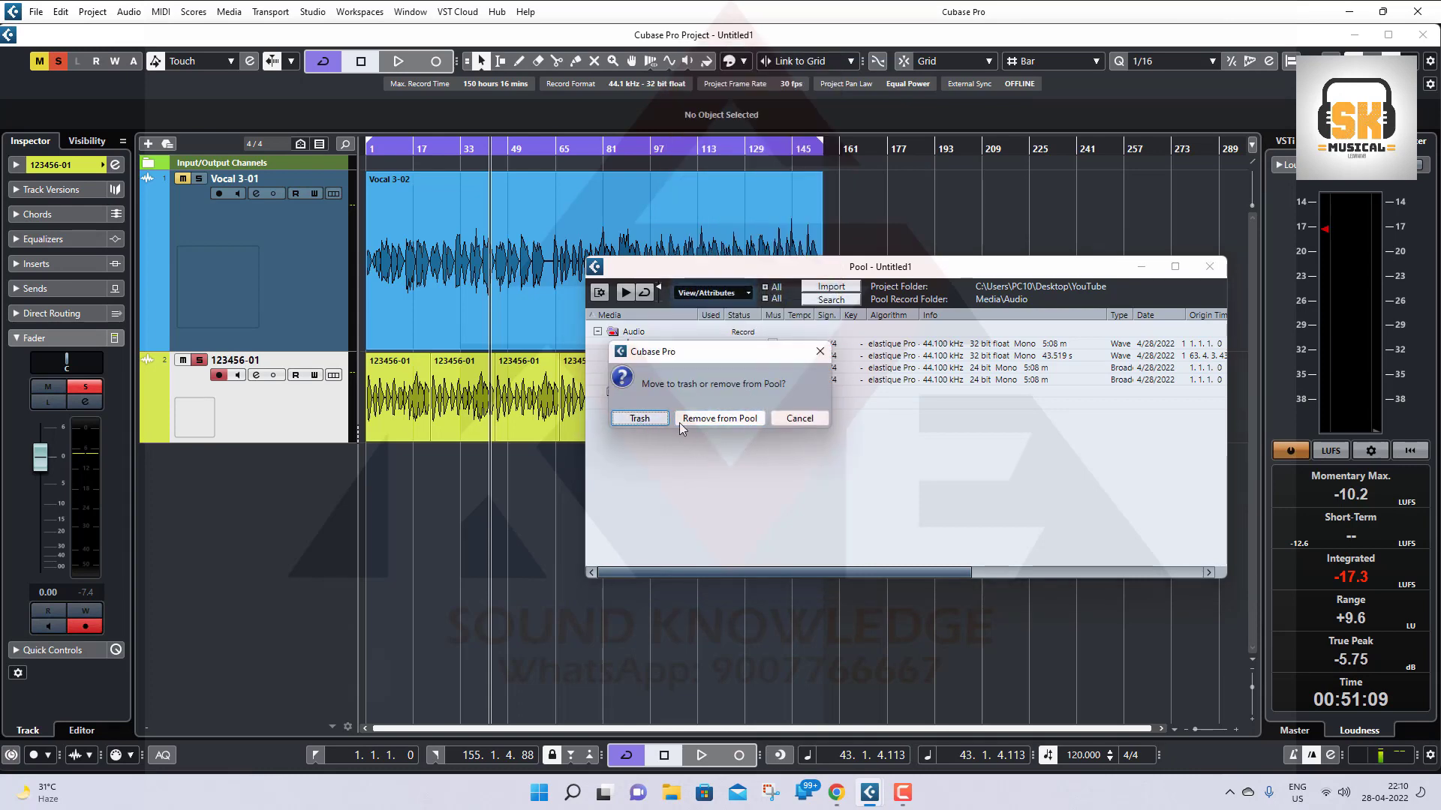
left_click(710, 418)
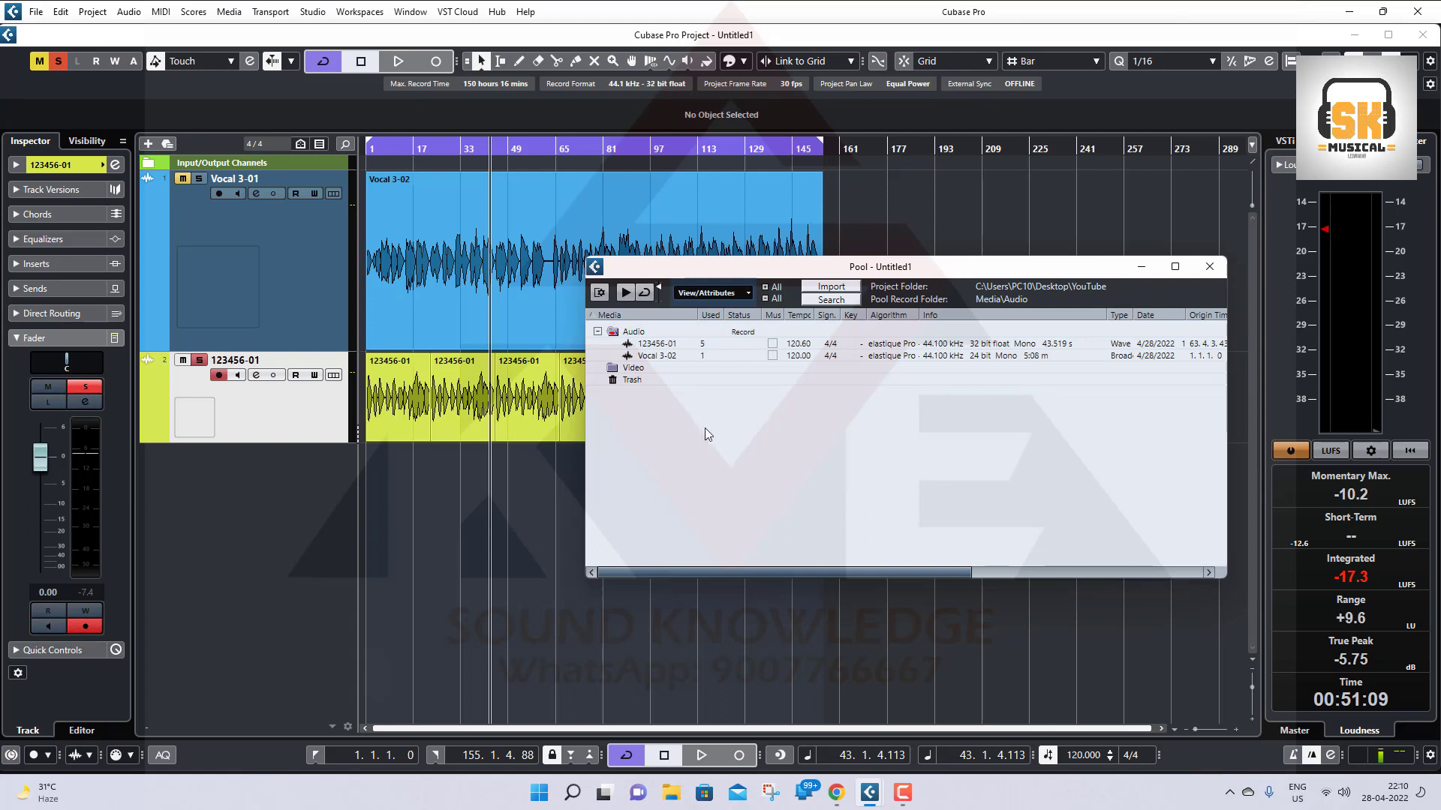
Shorten the Vocal 3-02 event so it ends at about bar 63, and select the Vocal 3-01 track.
left_click(666, 356)
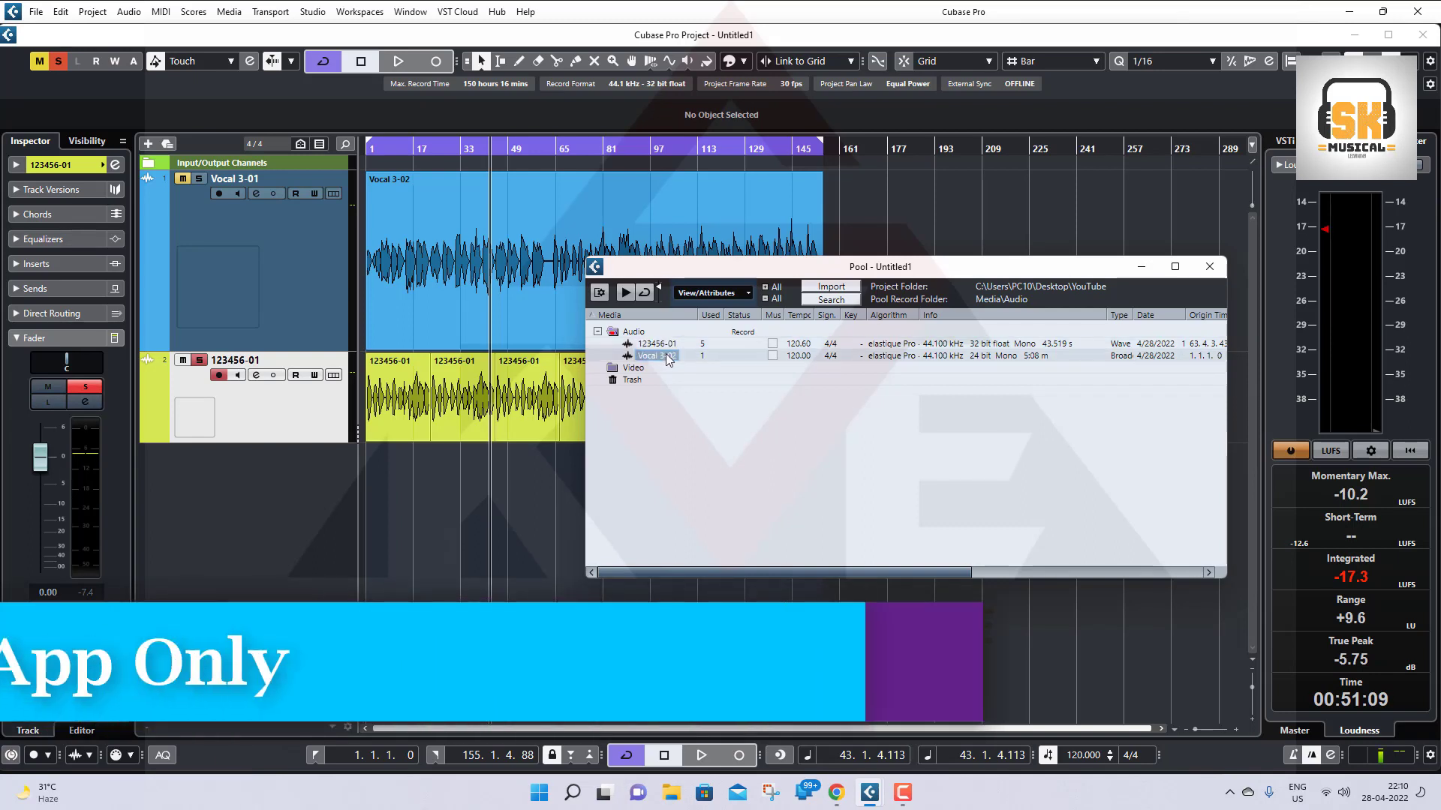
left_click(630, 228)
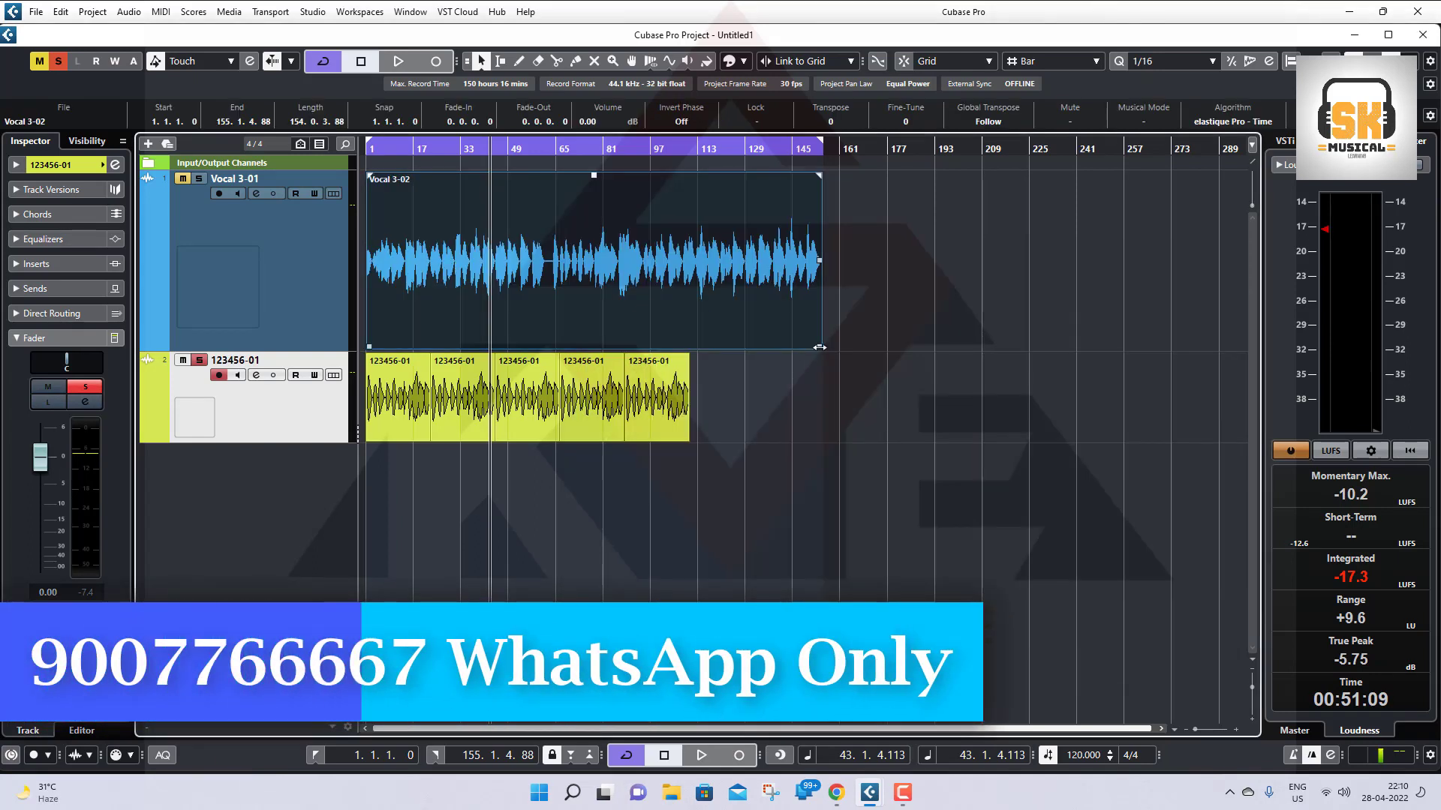
left_click_drag(819, 347, 547, 324)
left_click(285, 340)
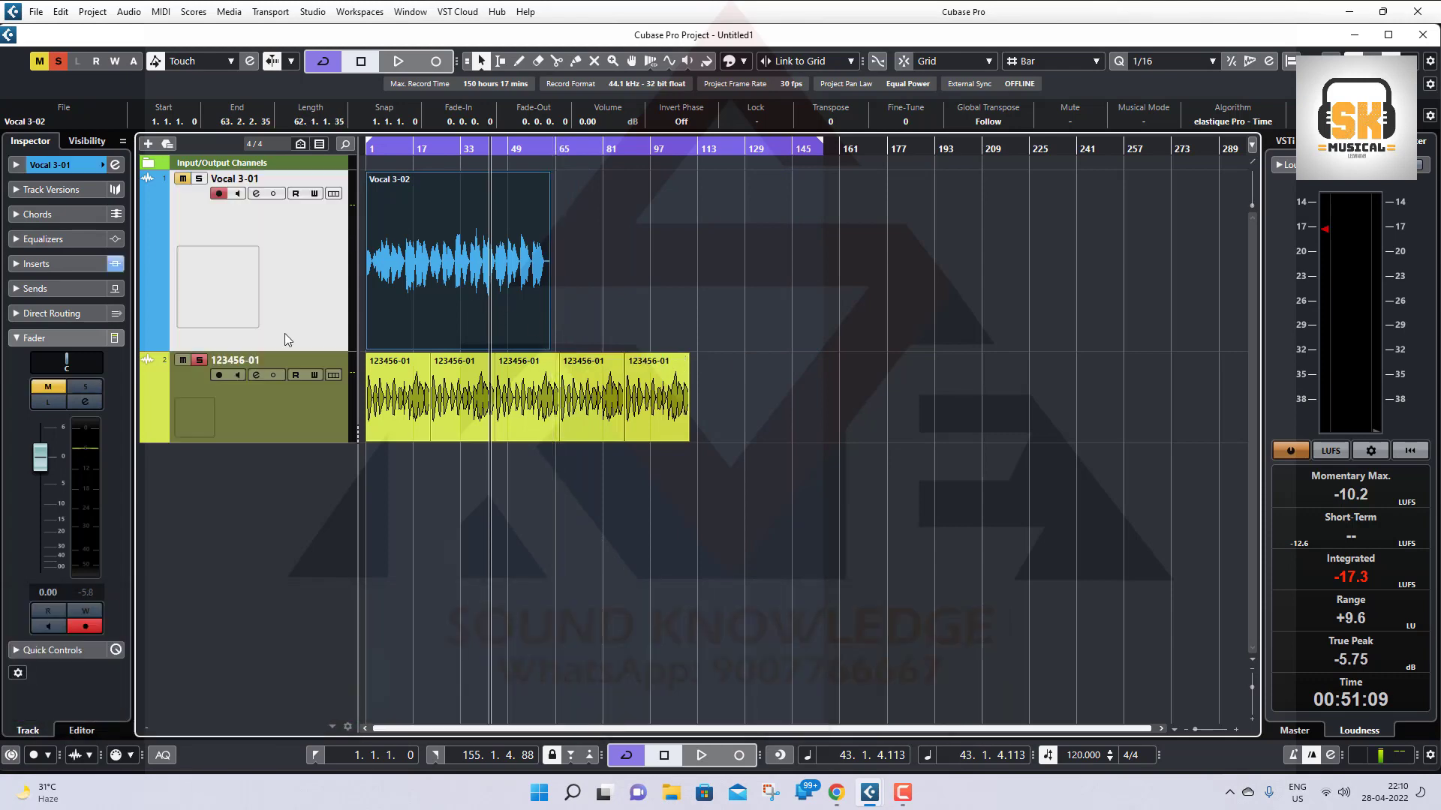
left_click(286, 334)
left_click(481, 272)
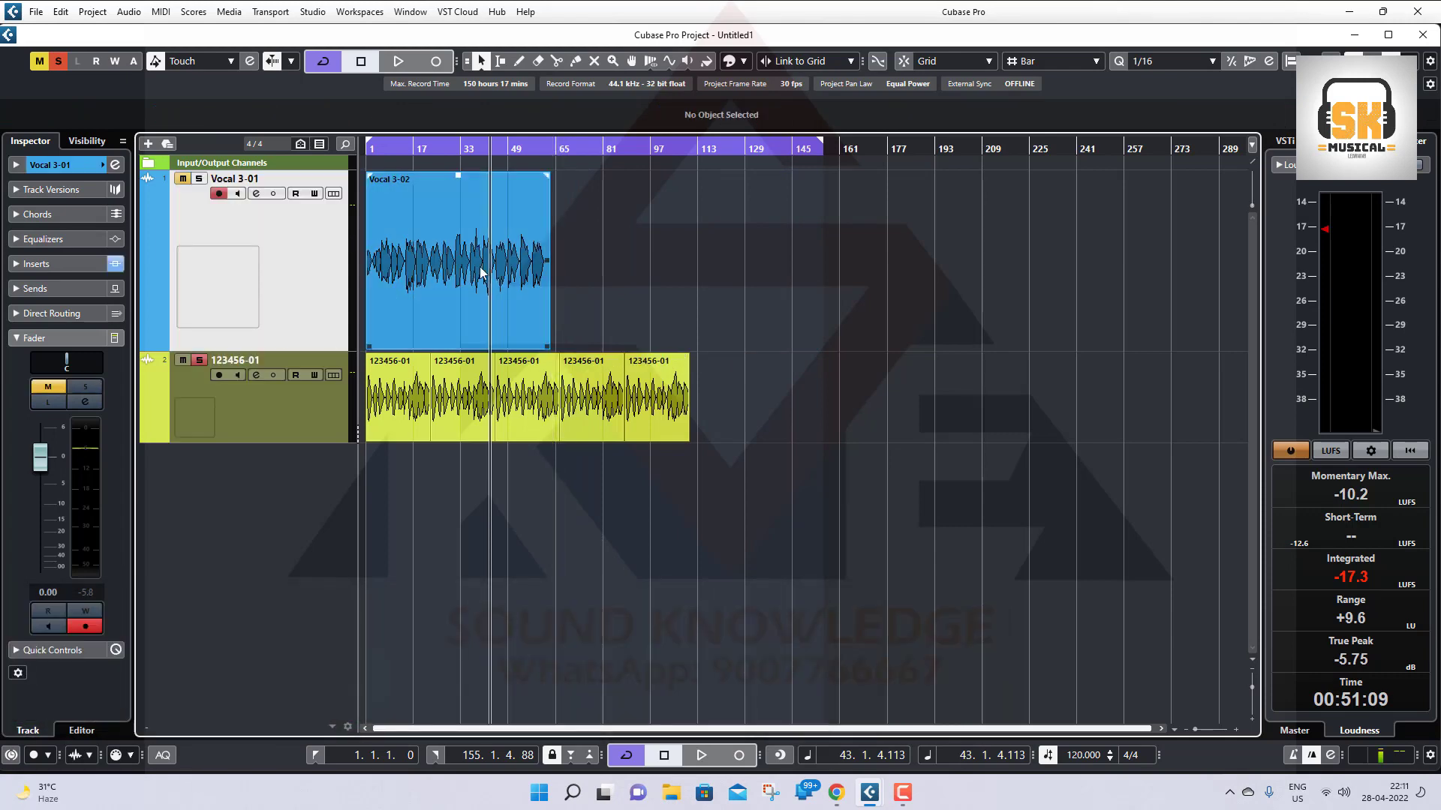
Minimize the Vocal 3-02 file in the Pool, accepting the loss of the edit history.
key("ctrl+p")
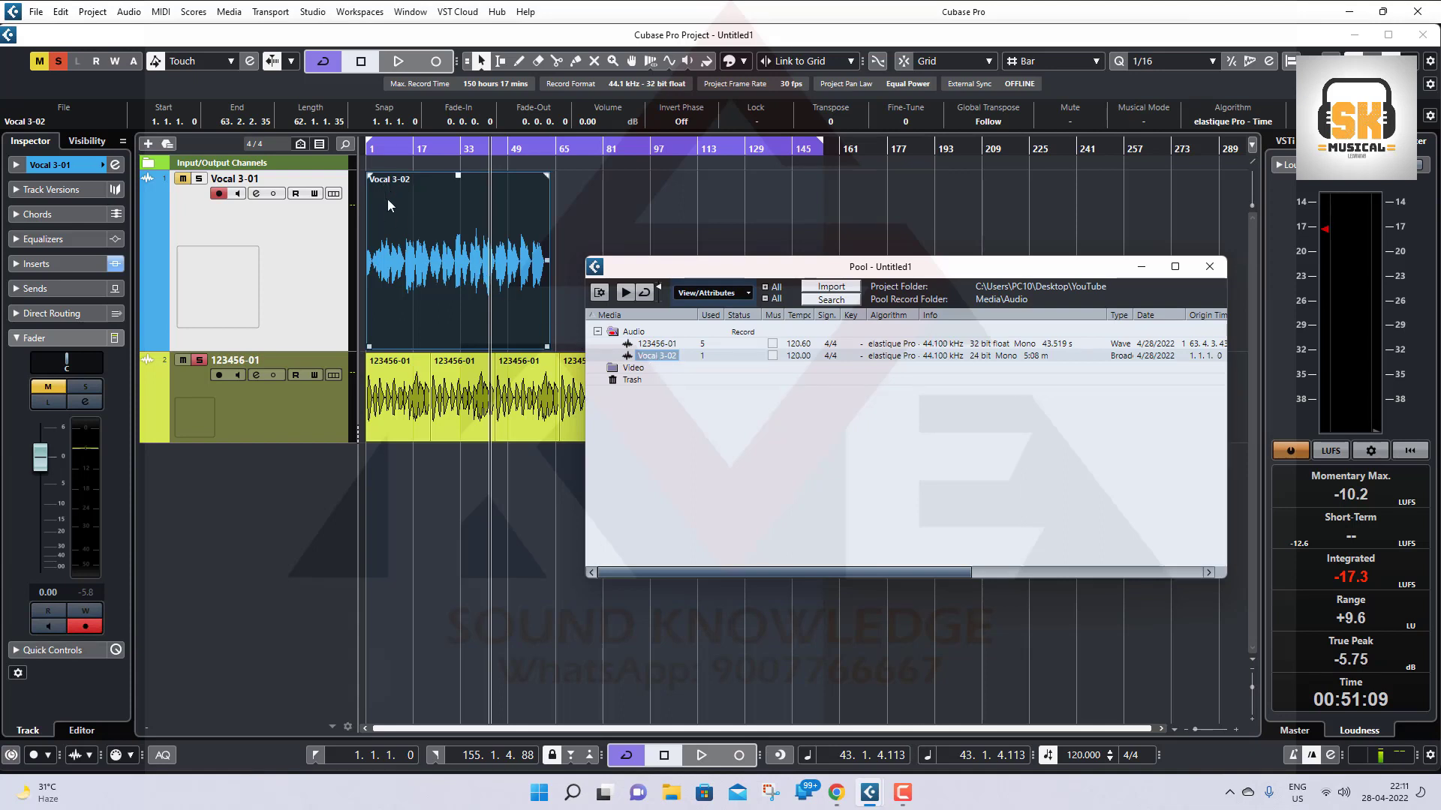
right_click(663, 363)
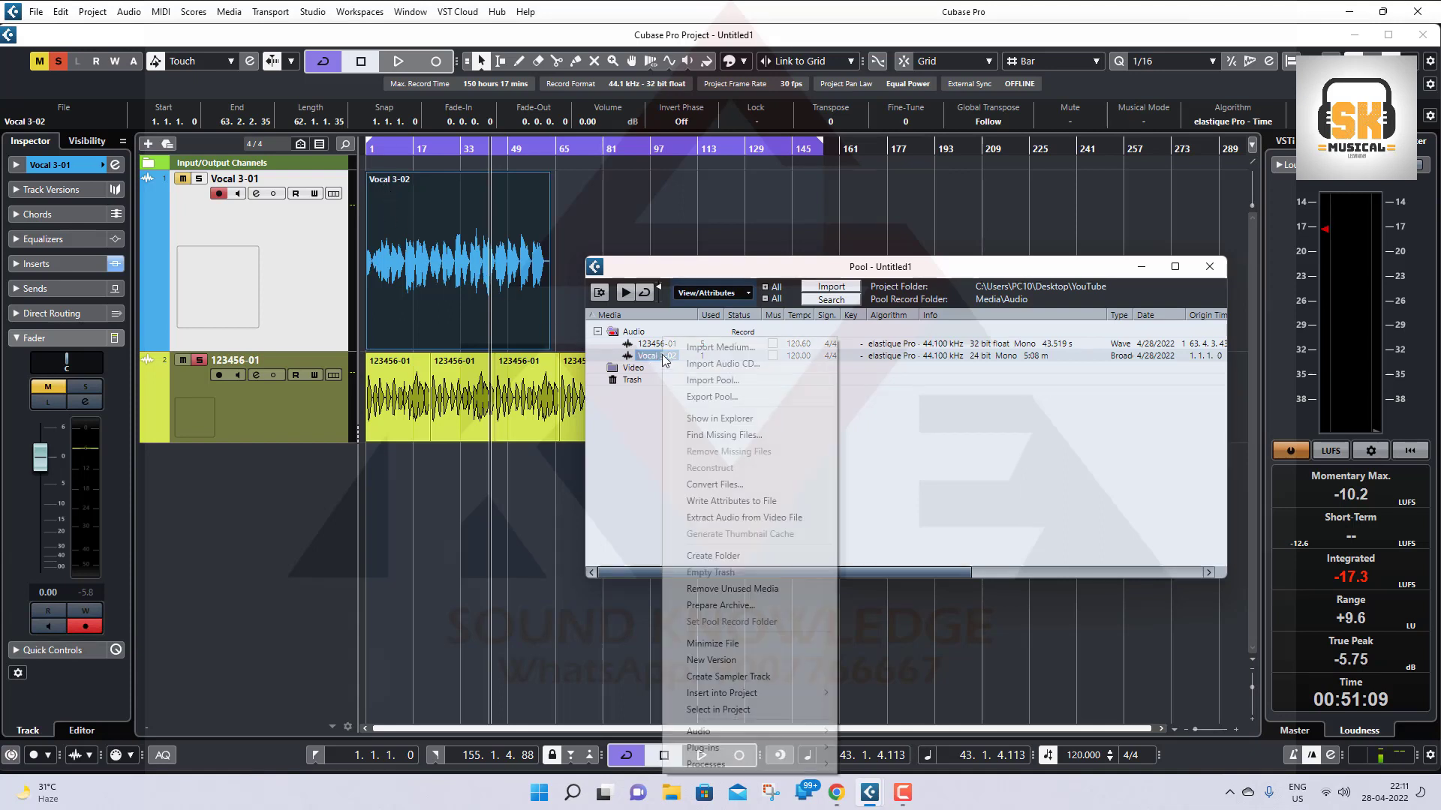
left_click(716, 643)
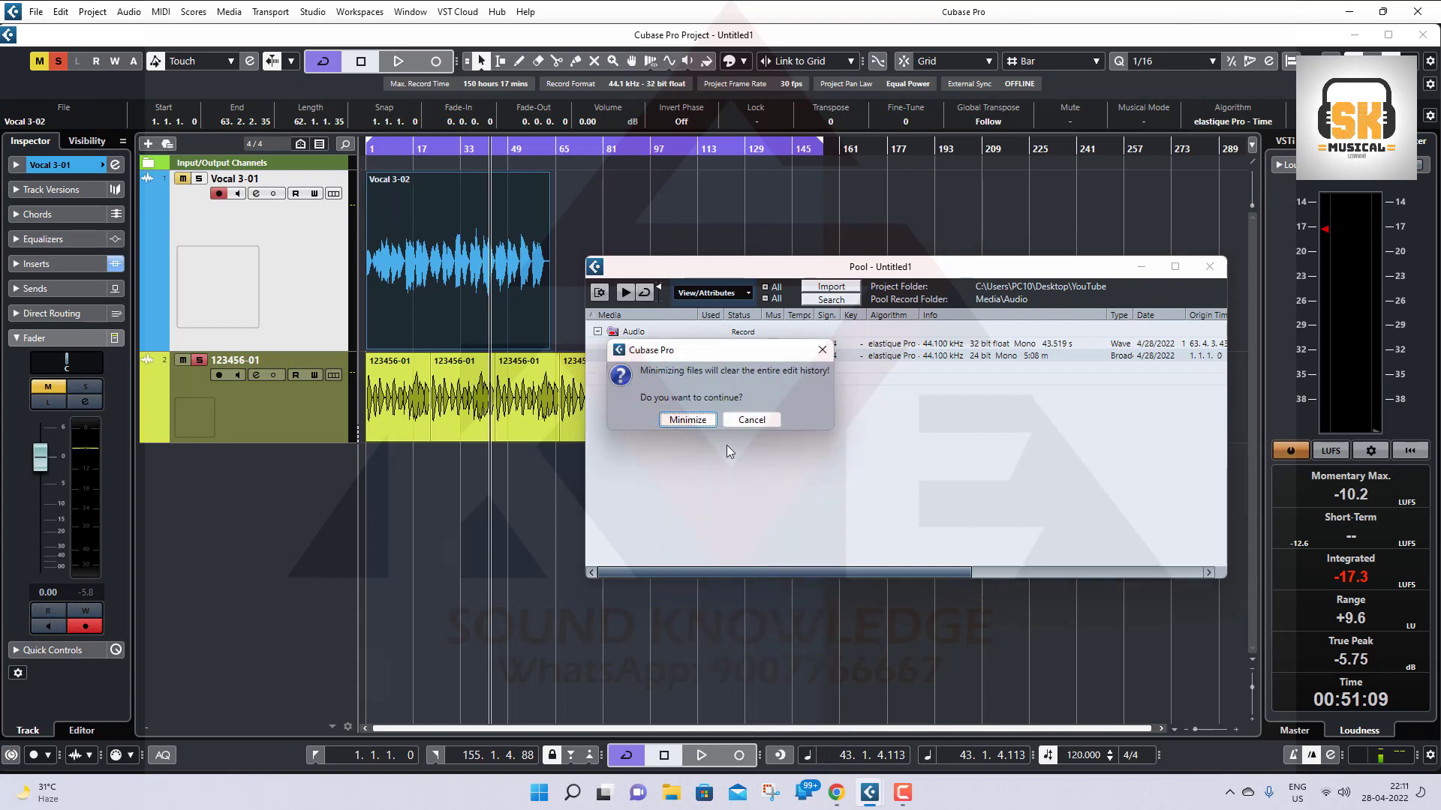
left_click(686, 419)
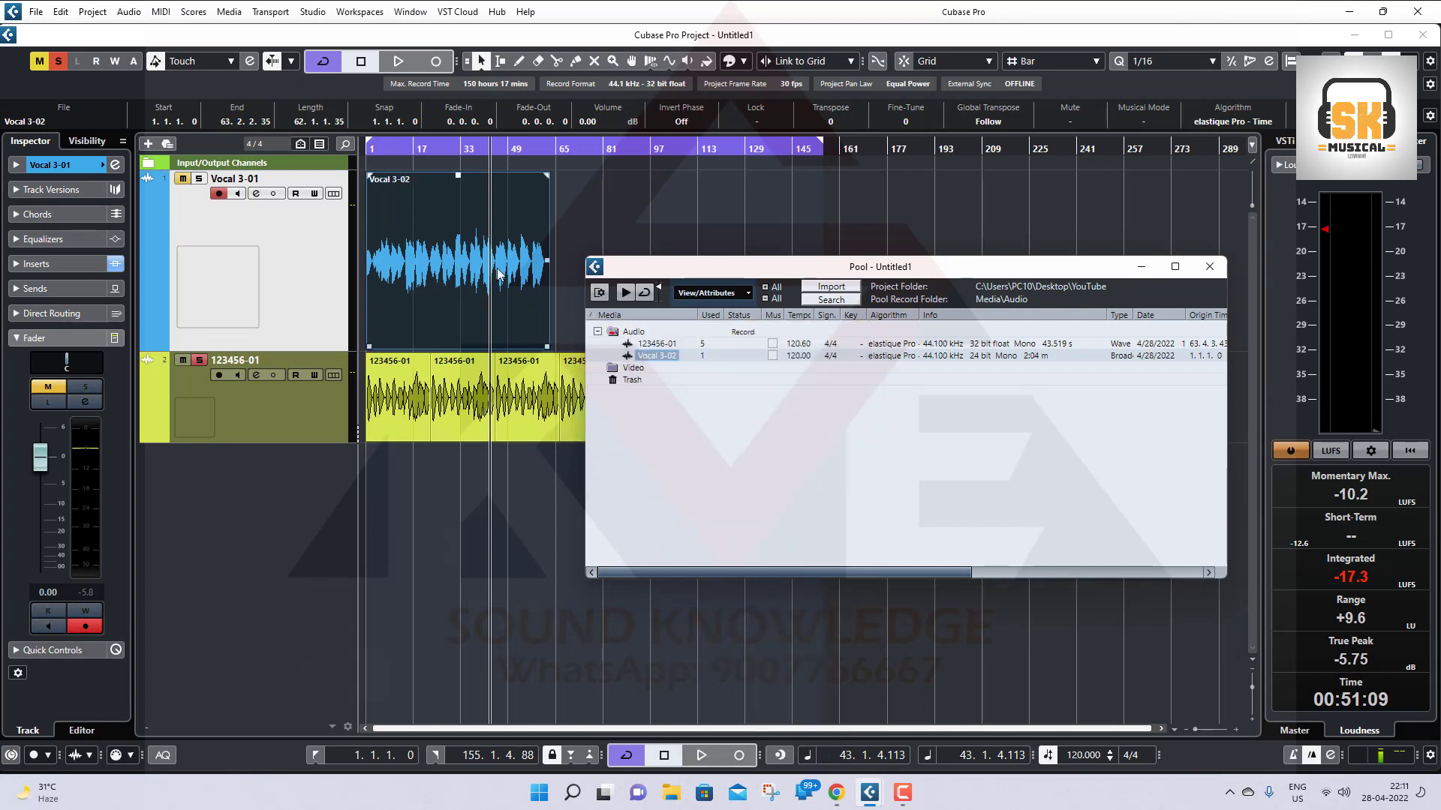
Try extending the end of the shortened Vocal 3-02 event beyond bar 63.
left_click(496, 269)
left_click_drag(551, 350, 721, 318)
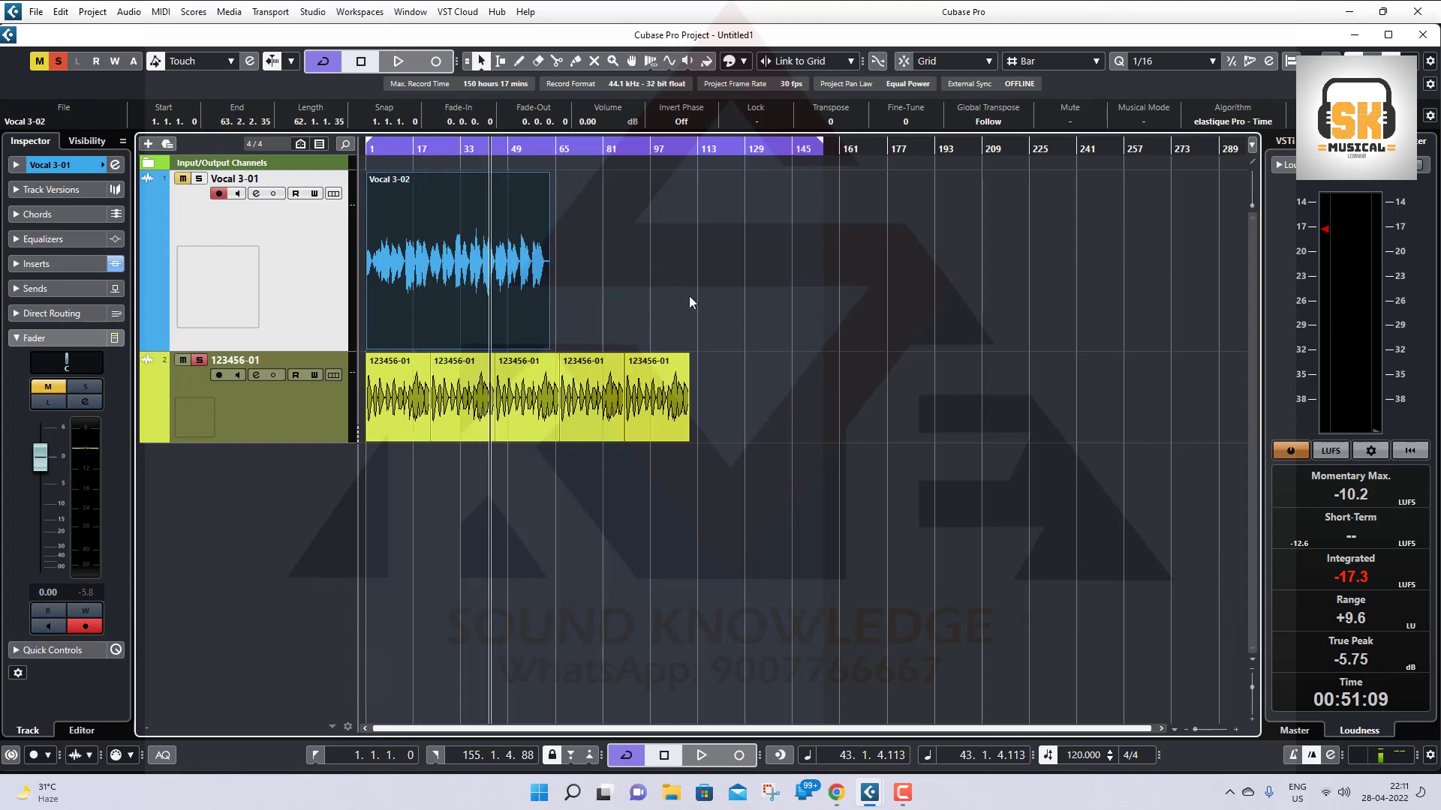
left_click(695, 301)
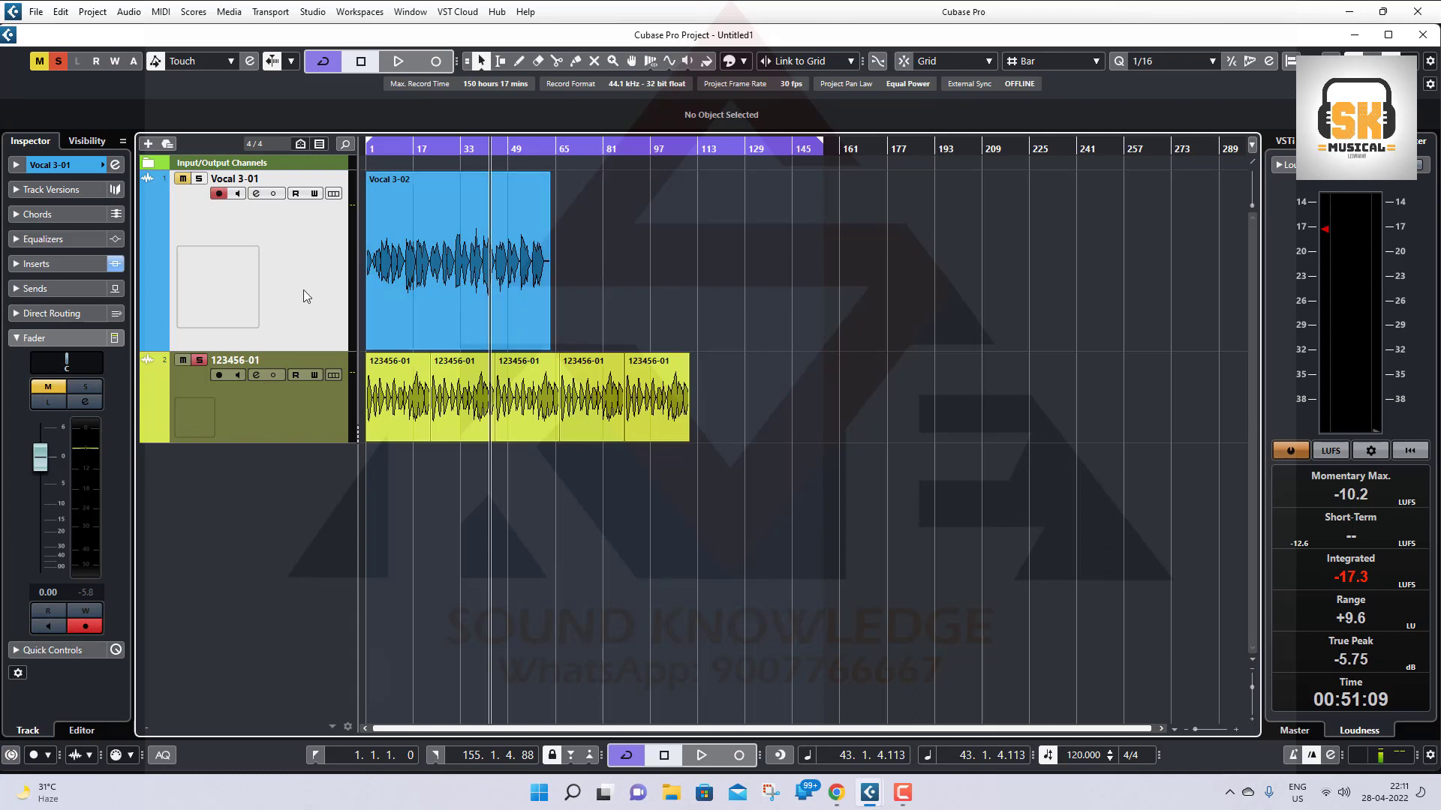
Solo the Vocal 3-01 track and view the HG-2 plug-in among its channel inserts.
left_click(200, 179)
left_click(255, 194)
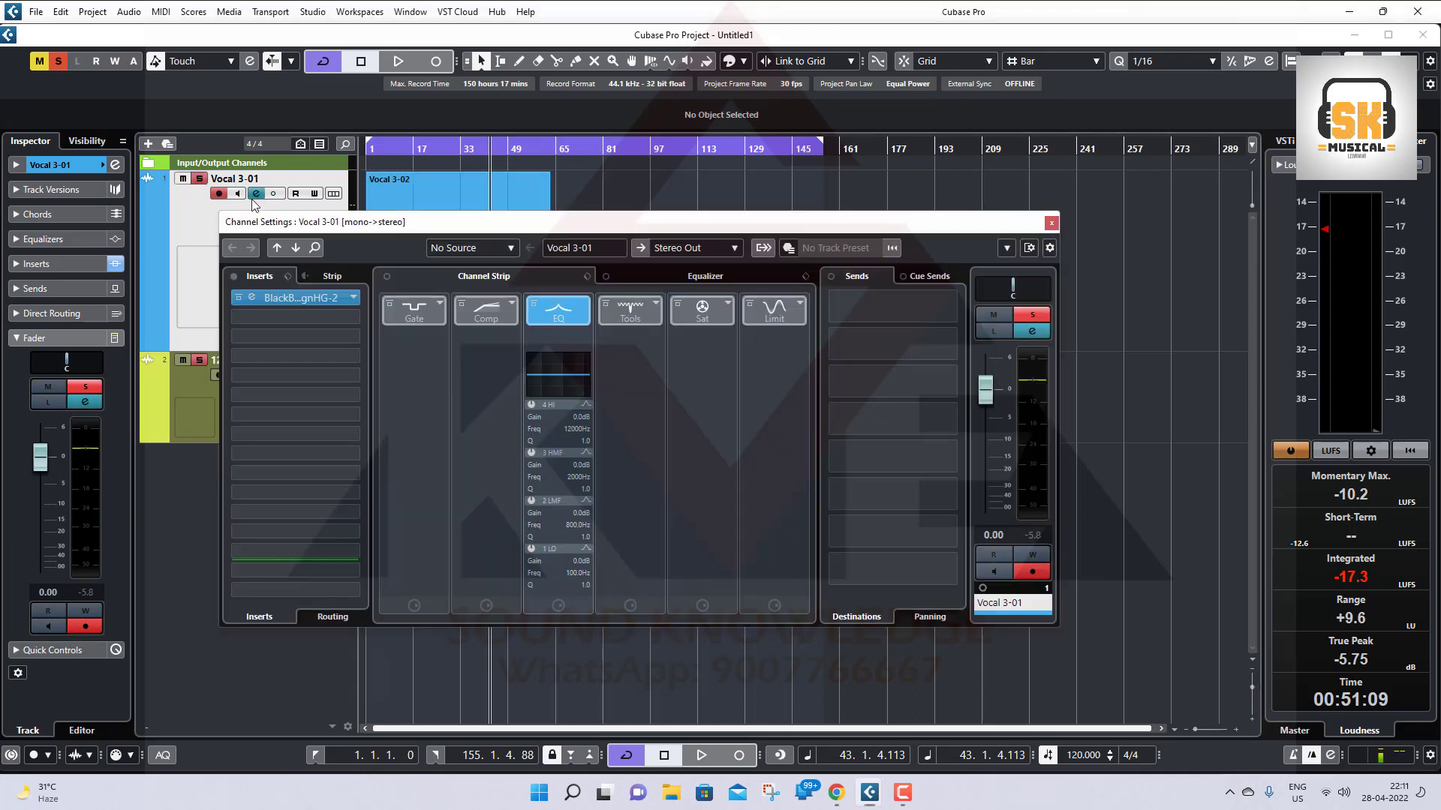
left_click(252, 298)
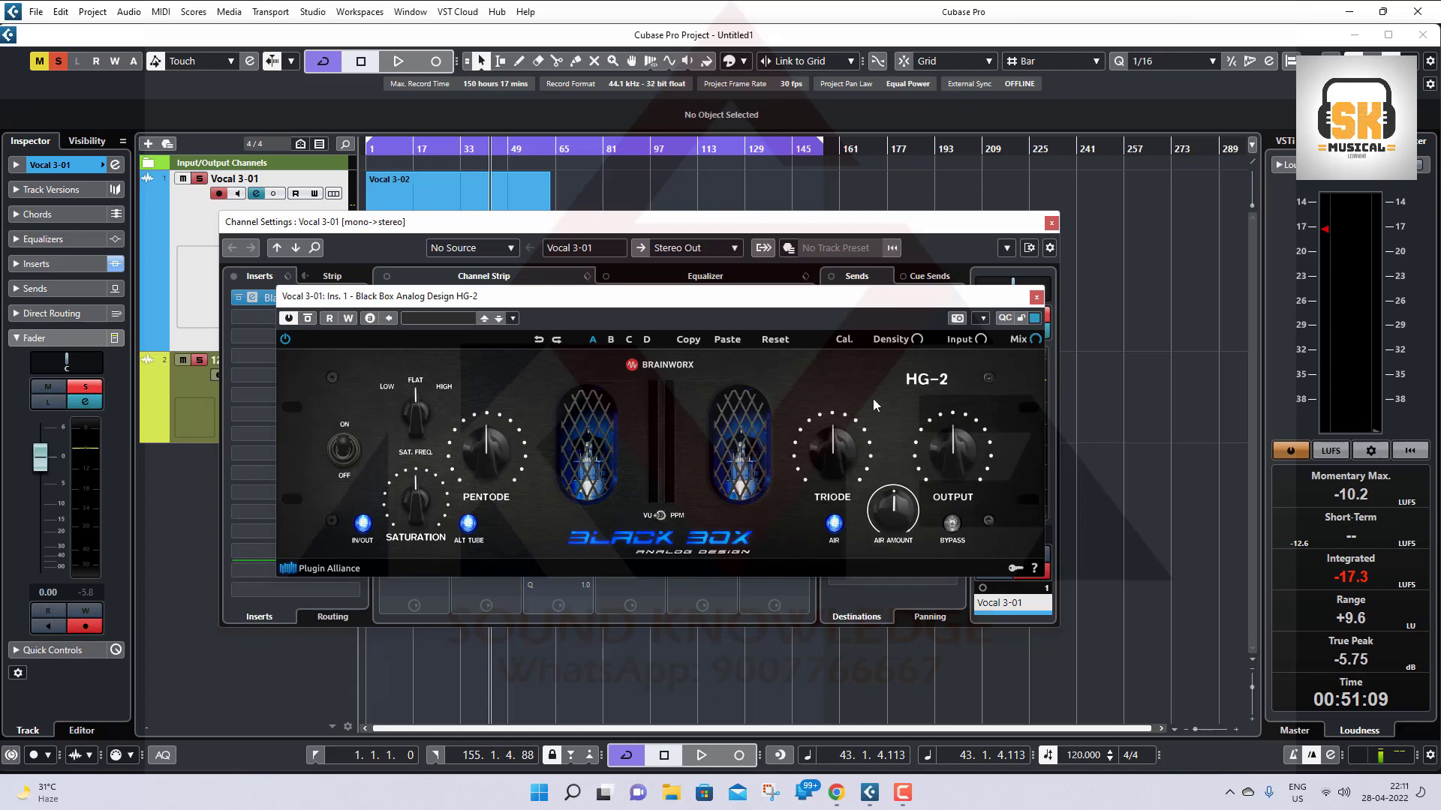
left_click(1036, 297)
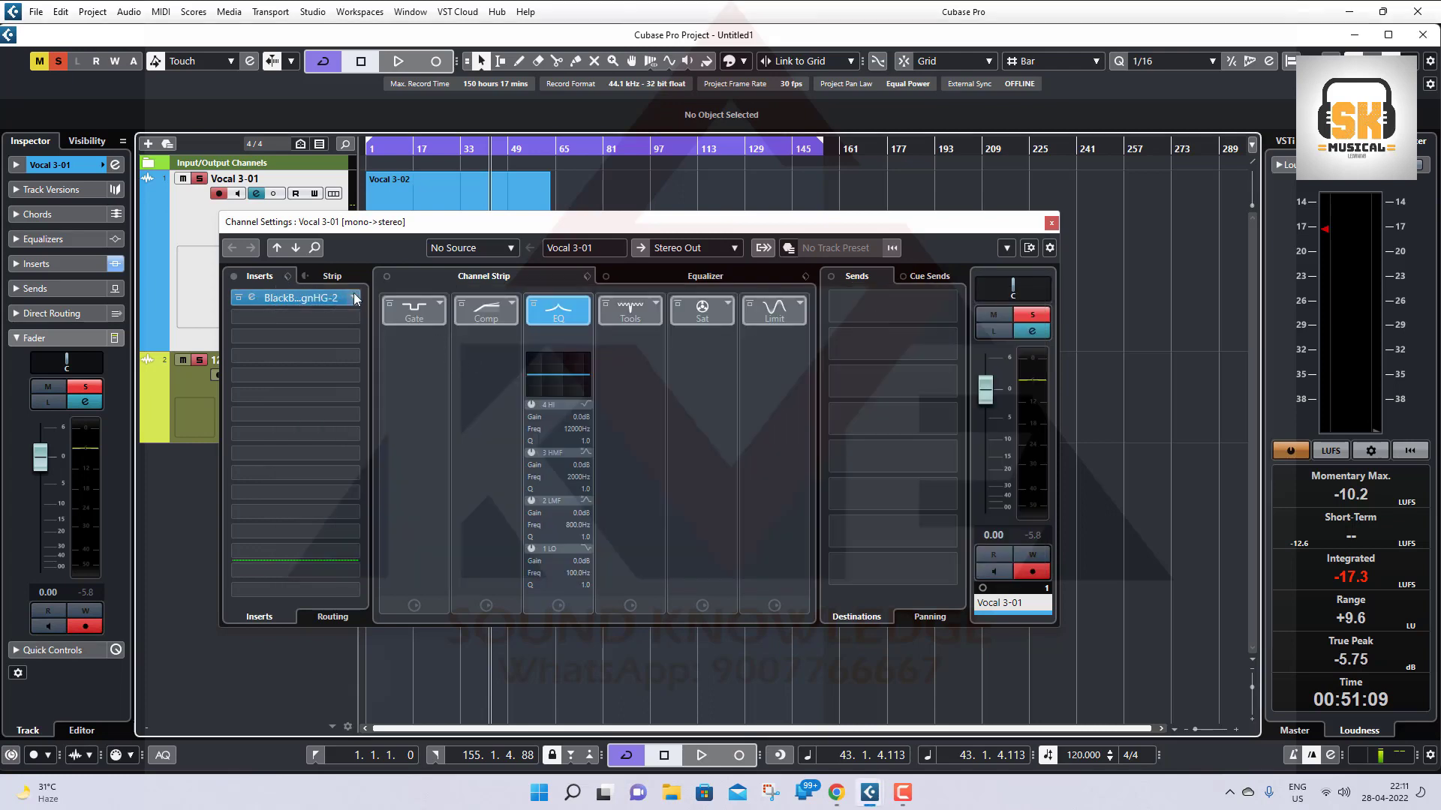
Replace the HG-2 insert on the Vocal 3-01 channel with API-2500 Mono and close the channel settings.
left_click(337, 317)
scroll(309, 602, "down", 3)
scroll(309, 602, "down", 2)
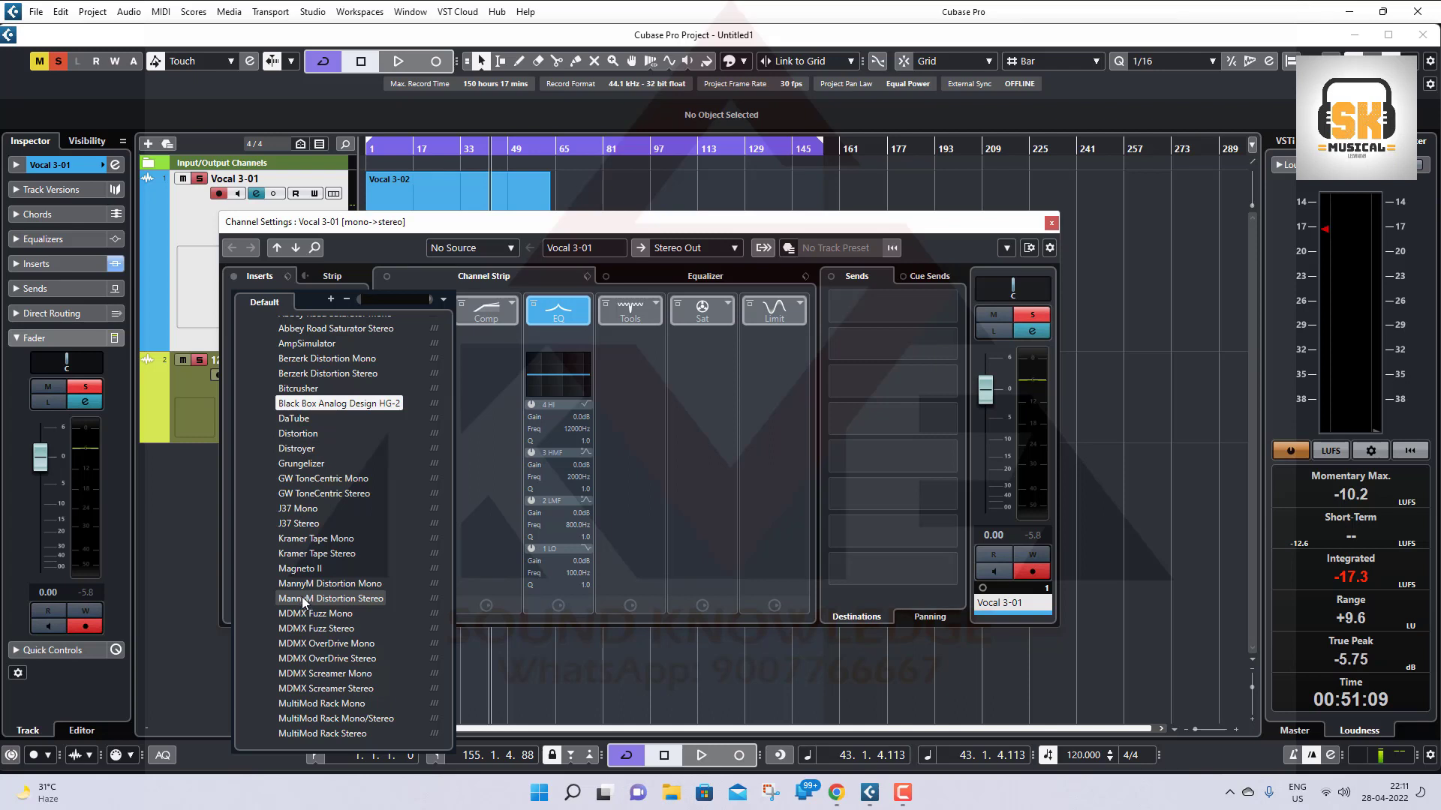
scroll(302, 604, "up", 5)
left_click(252, 448)
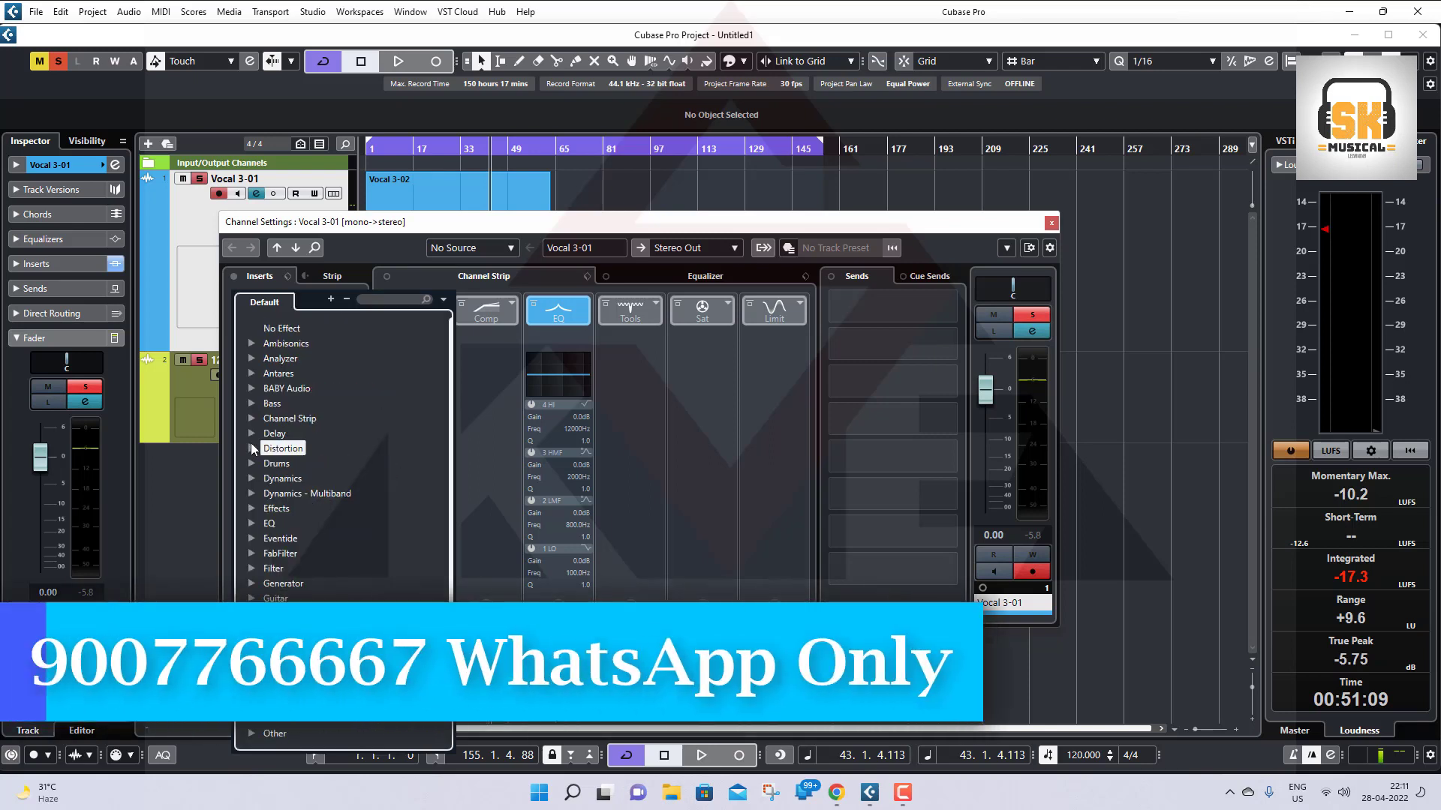
left_click(251, 478)
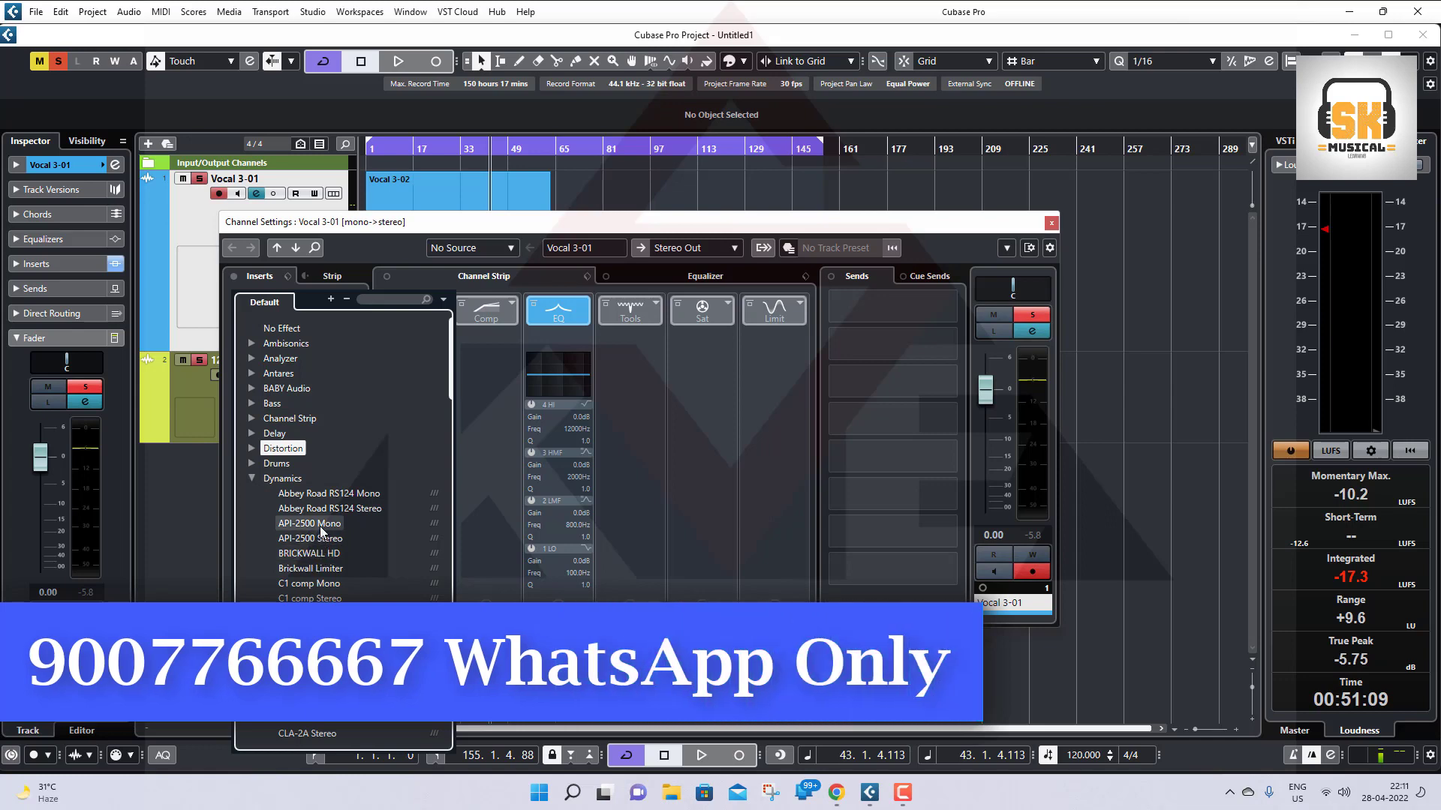
left_click(317, 527)
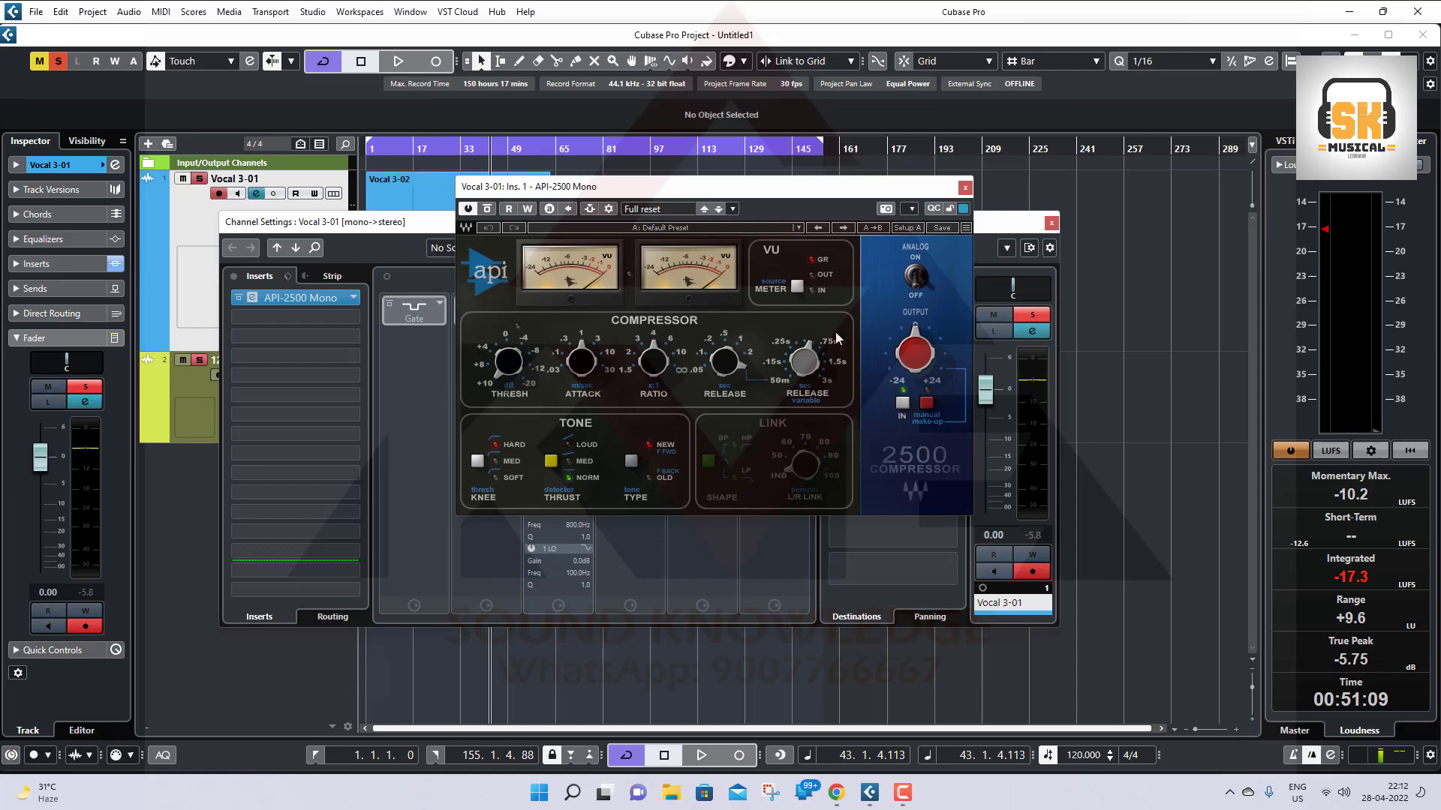
left_click(966, 189)
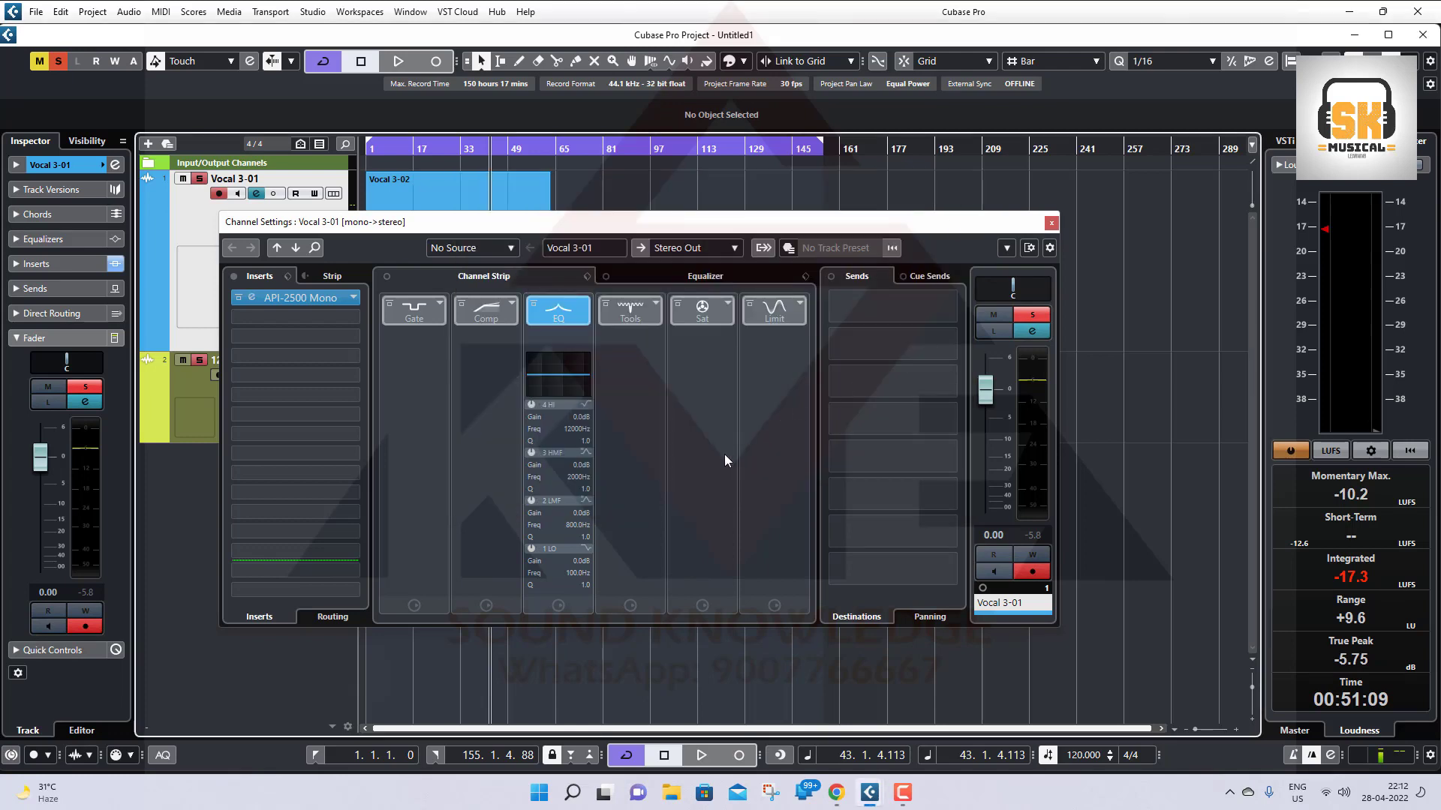
left_click(1051, 223)
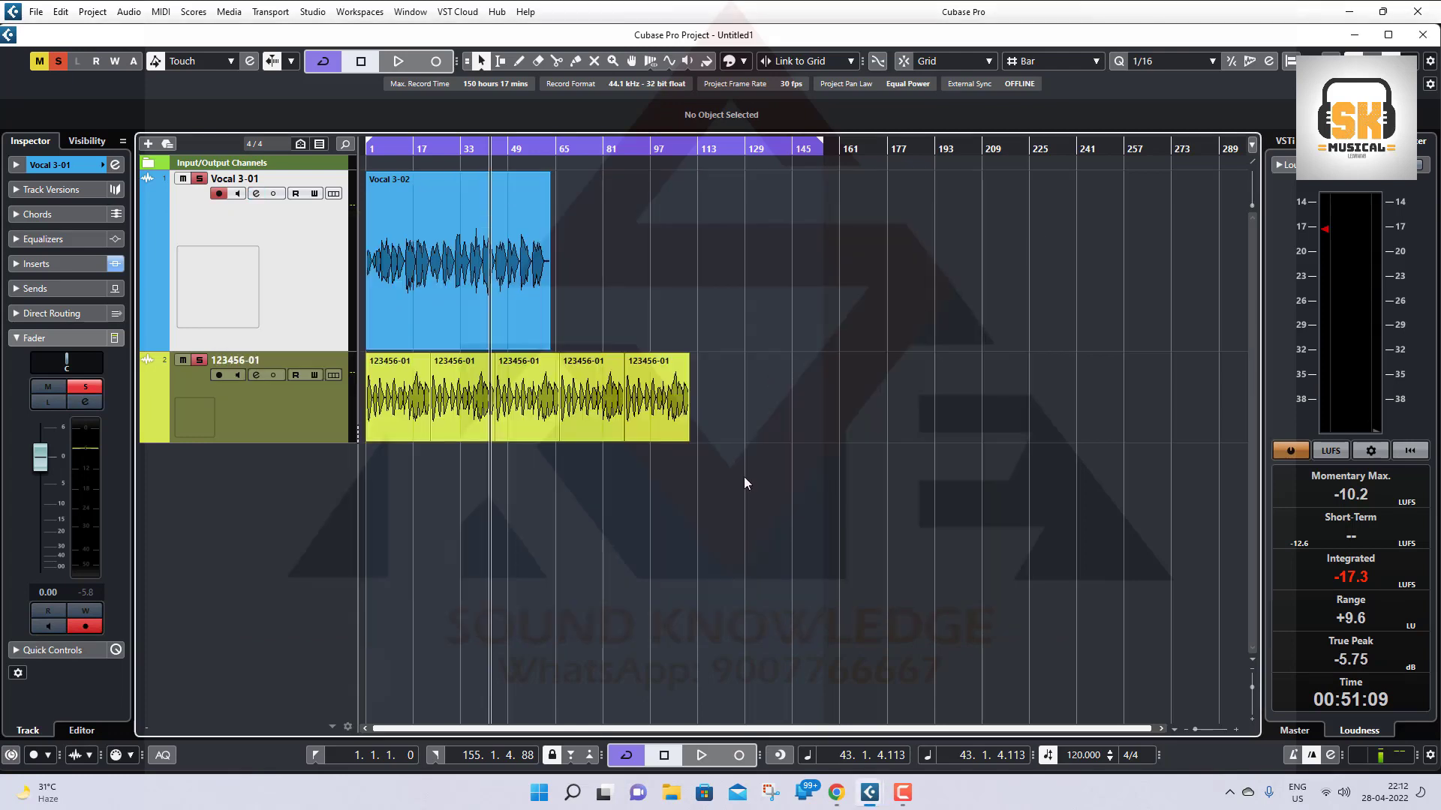